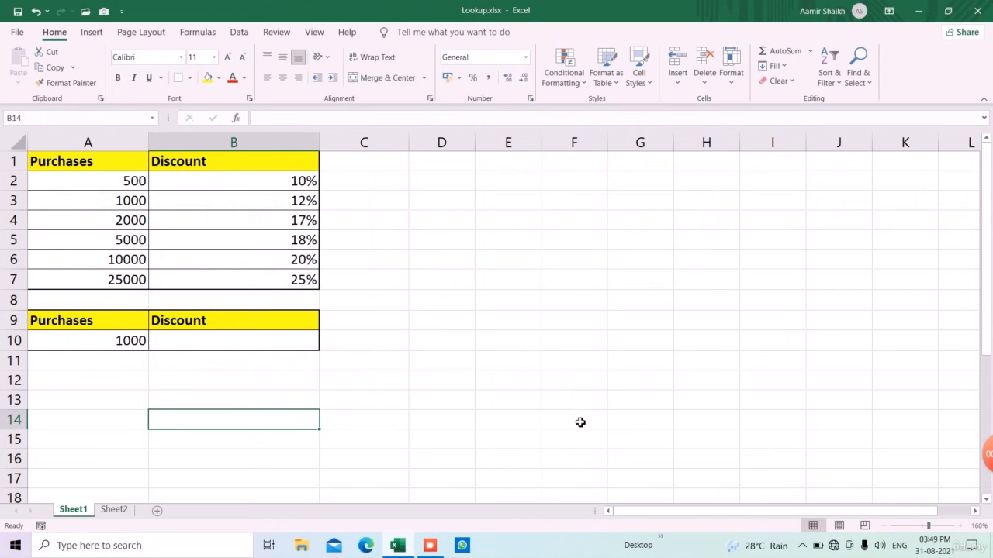
Step: Review the lookup rules in rows 25 to 28 of Sheet1 against the Purchases and Discount table in A1:B7
{"action": "left_click", "coordinate": [204, 403]}
{"action": "scroll", "coordinate": [205, 415], "scroll_direction": "down", "scroll_amount": 5}
{"action": "scroll", "coordinate": [205, 422], "scroll_direction": "down", "scroll_amount": 1}
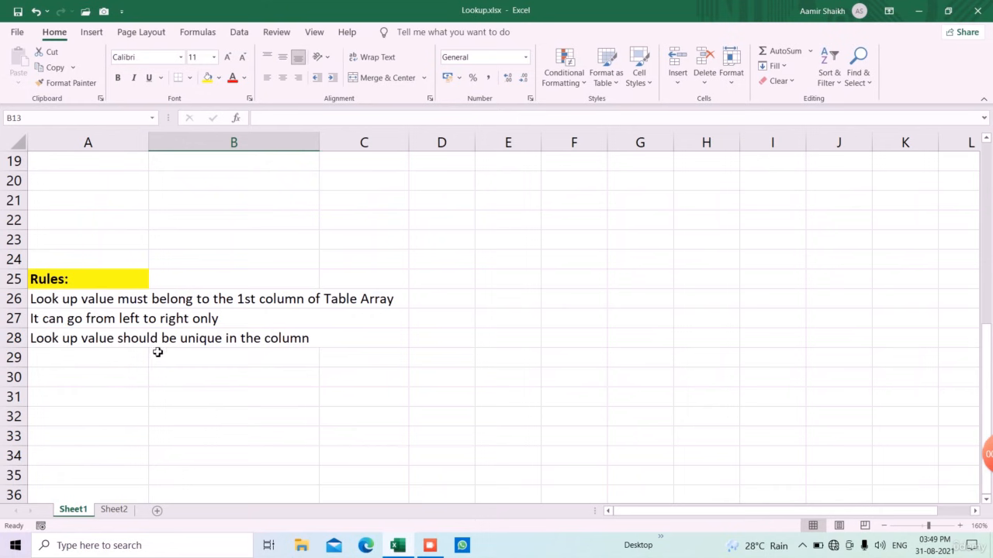
{"action": "scroll", "coordinate": [179, 356], "scroll_direction": "up", "scroll_amount": 6}
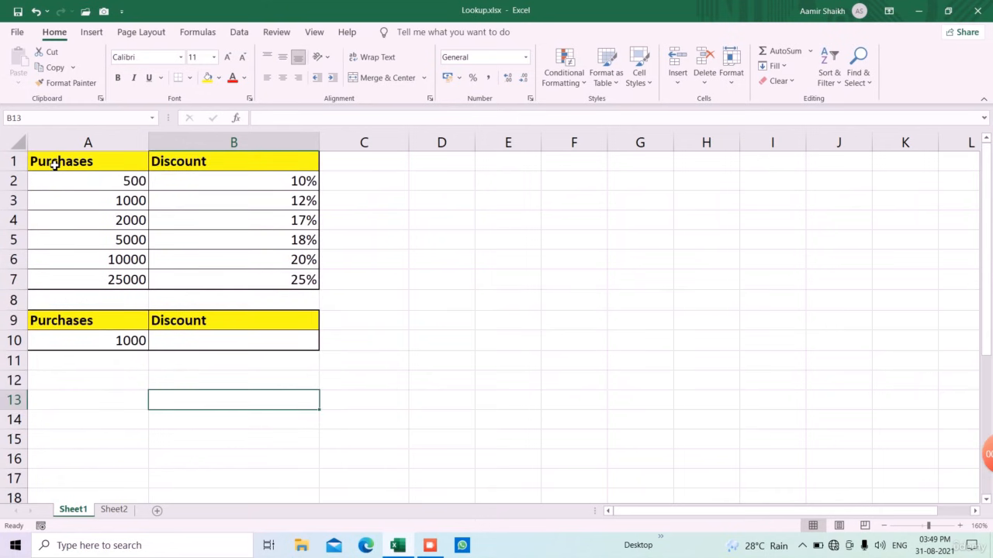
{"action": "left_click_drag", "start_coordinate": [57, 162], "coordinate": [262, 269]}
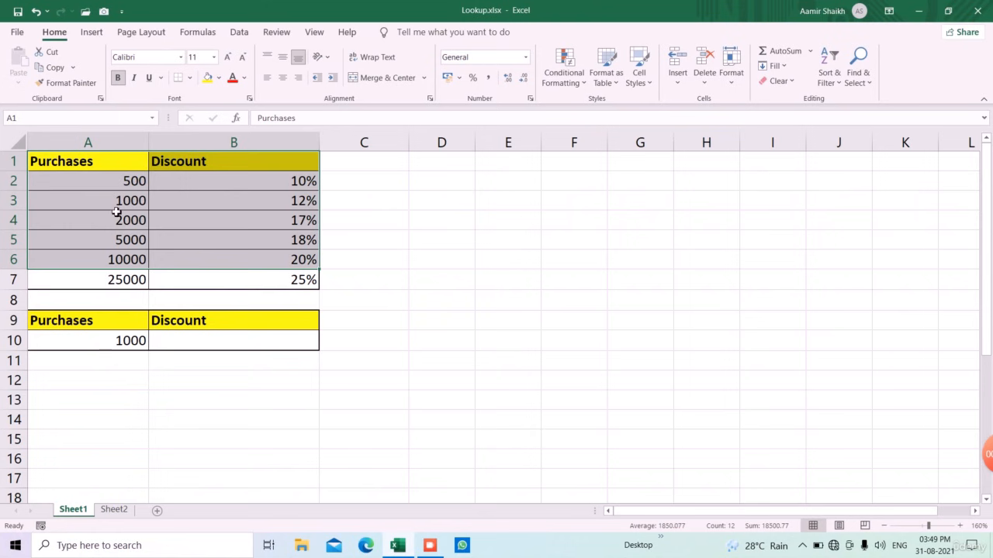
{"action": "left_click_drag", "start_coordinate": [100, 160], "coordinate": [280, 279]}
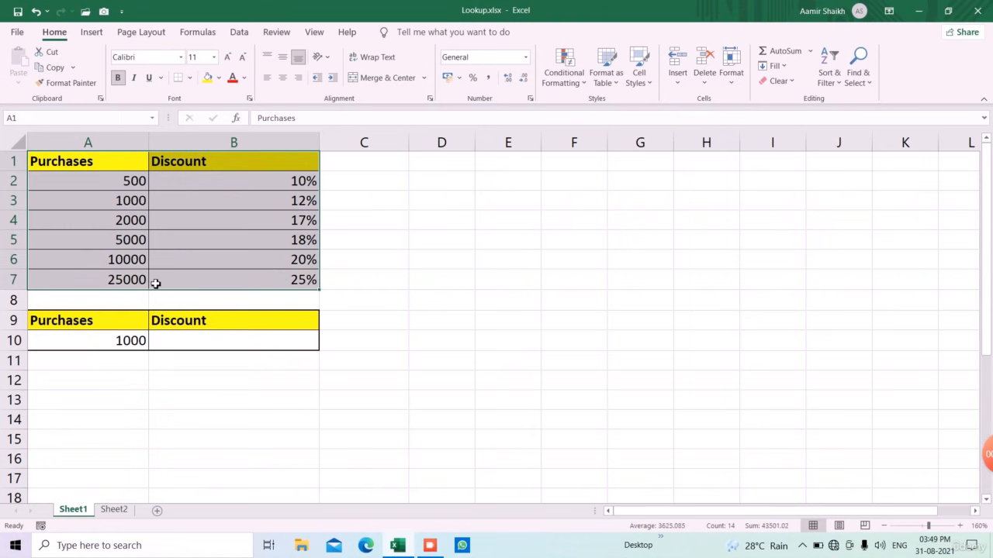
{"action": "scroll", "coordinate": [183, 319], "scroll_direction": "down", "scroll_amount": 3}
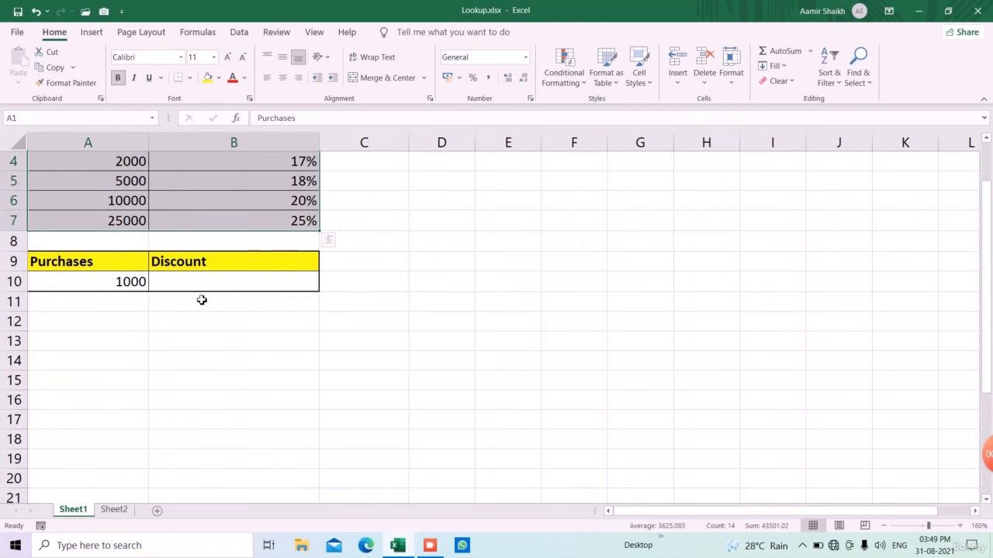
{"action": "scroll", "coordinate": [201, 300], "scroll_direction": "down", "scroll_amount": 6}
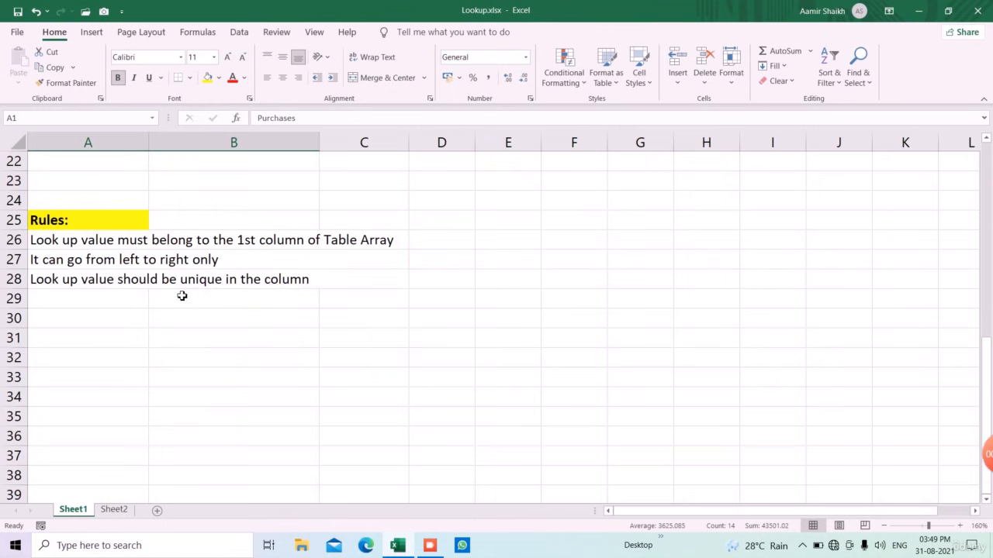
{"action": "scroll", "coordinate": [210, 292], "scroll_direction": "up", "scroll_amount": 7}
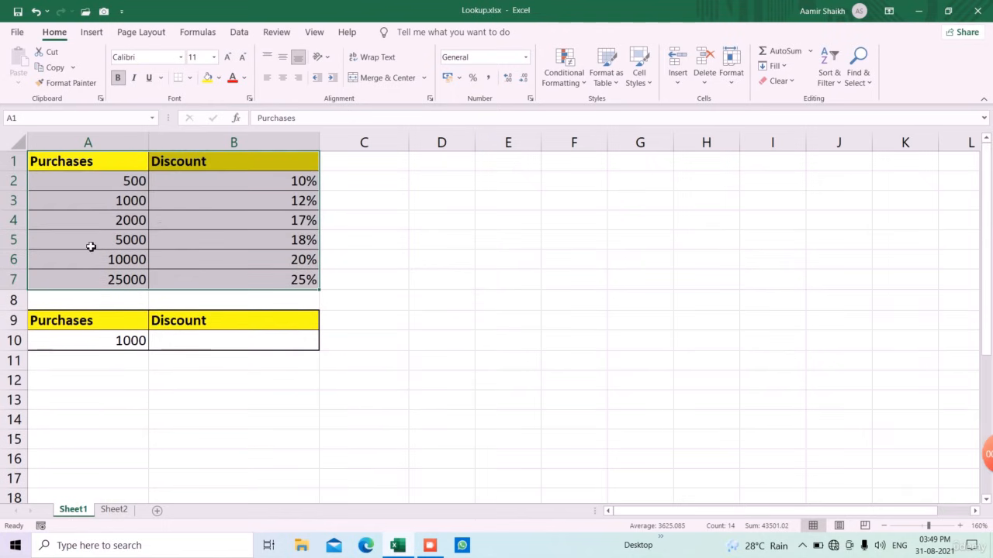
{"action": "scroll", "coordinate": [271, 396], "scroll_direction": "down", "scroll_amount": 1}
{"action": "scroll", "coordinate": [272, 396], "scroll_direction": "down", "scroll_amount": 6}
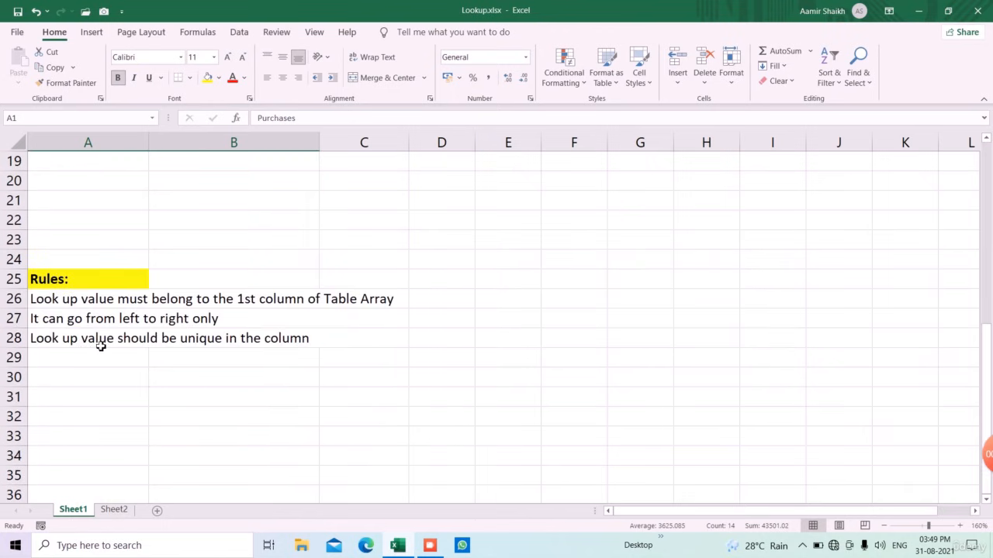
{"action": "scroll", "coordinate": [249, 371], "scroll_direction": "up", "scroll_amount": 6}
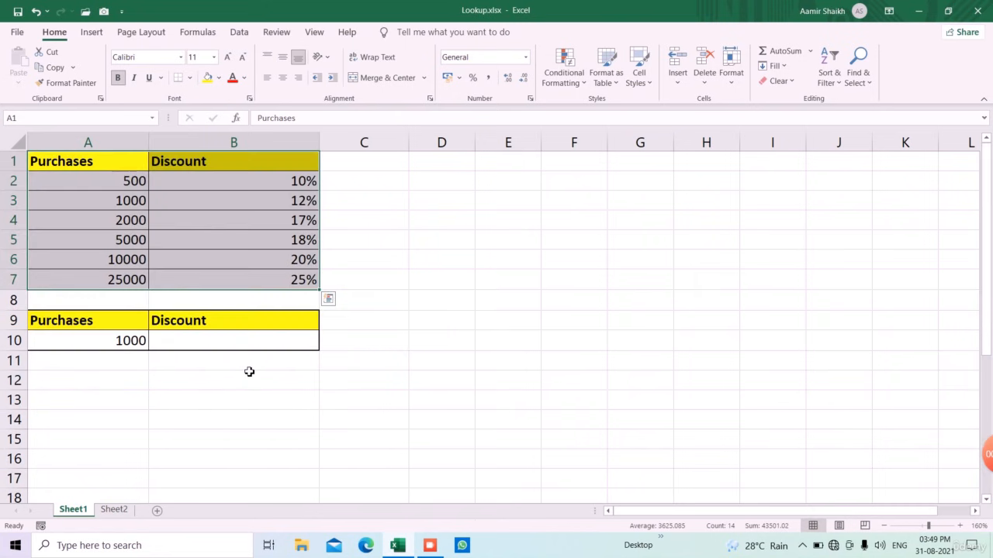
Step: Enter the duplicate sample value 1112 in cells E5 and E6
{"action": "left_click", "coordinate": [520, 245]}
{"action": "type", "text": "1"}
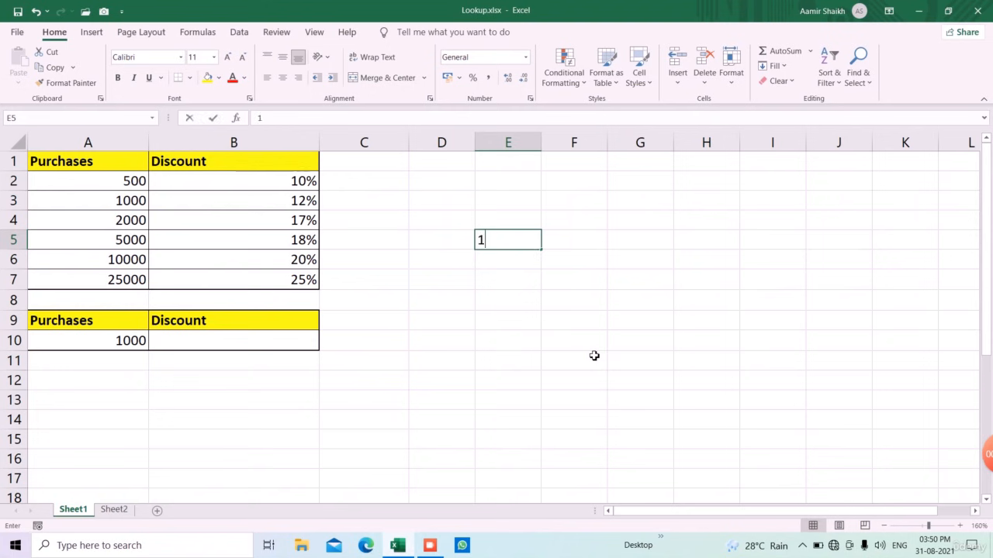
{"action": "type", "text": "112"}
{"action": "key", "text": "Return"}
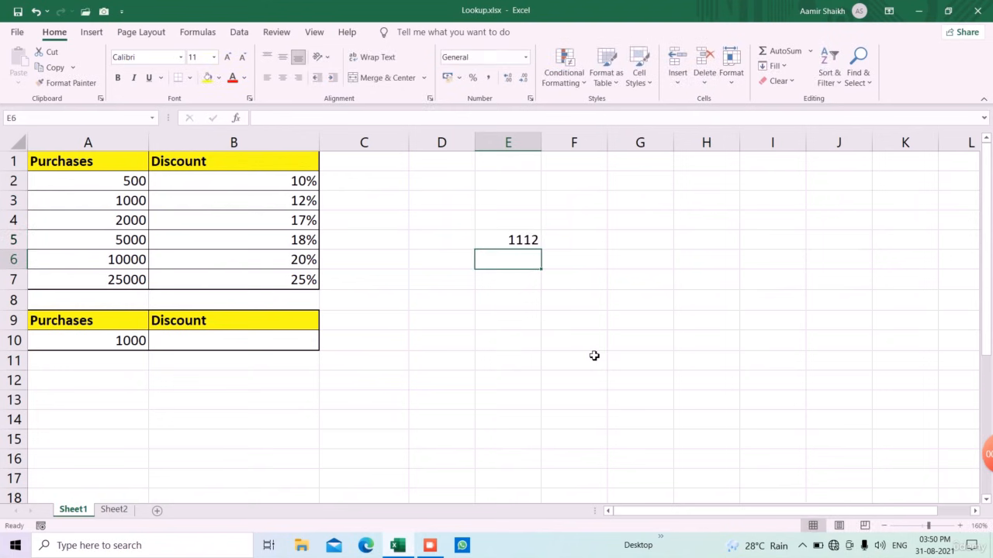
{"action": "type", "text": "1112"}
{"action": "key", "text": "Return"}
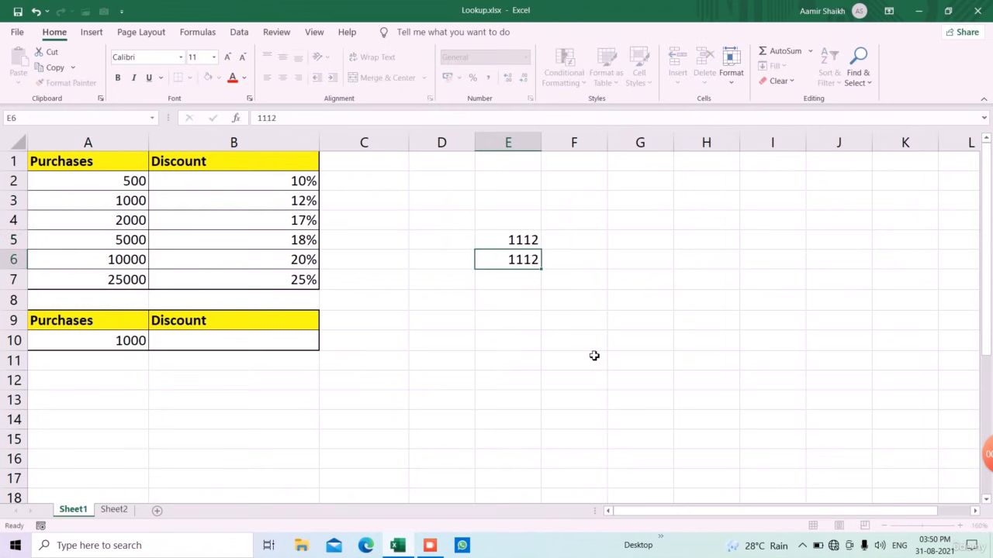
Step: Clear the duplicate sample values from cells E5 and E6
{"action": "key", "text": "Right"}
{"action": "key", "text": "Up"}
{"action": "key", "text": "Up"}
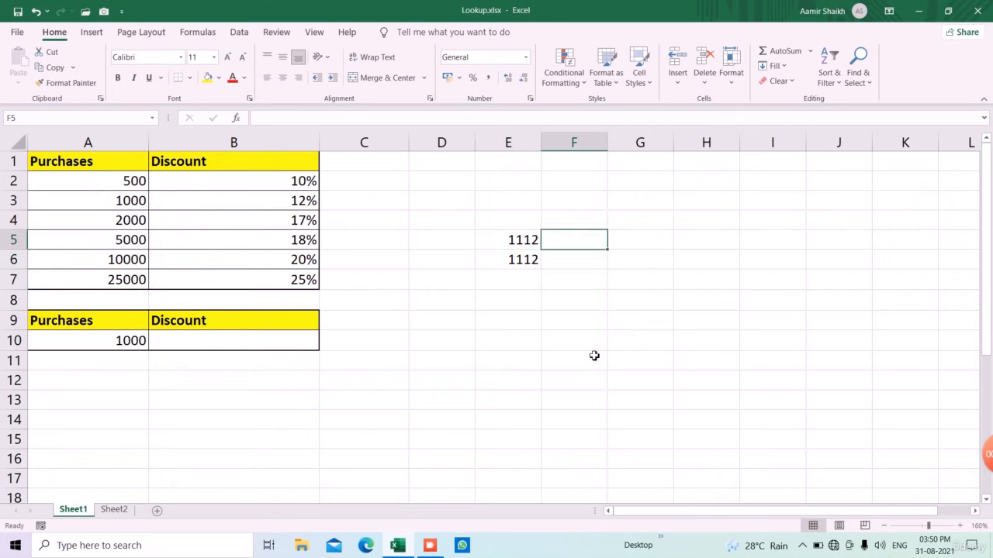
{"action": "key", "text": "Left"}
{"action": "key", "text": "shift+Down"}
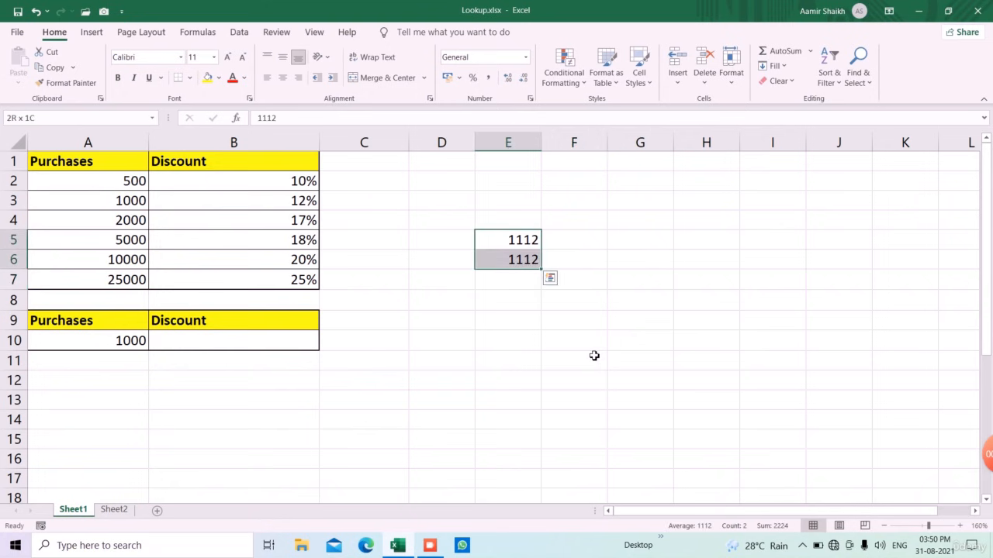
{"action": "key", "text": "Delete"}
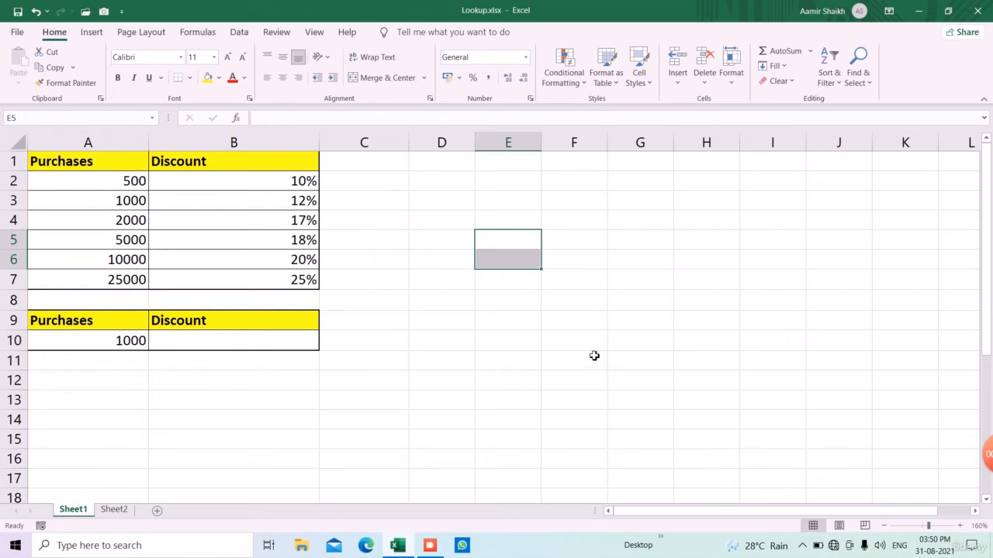
Step: Examine how each purchase amount in column A of the upper table pairs with its discount in column B
{"action": "left_click", "coordinate": [288, 341]}
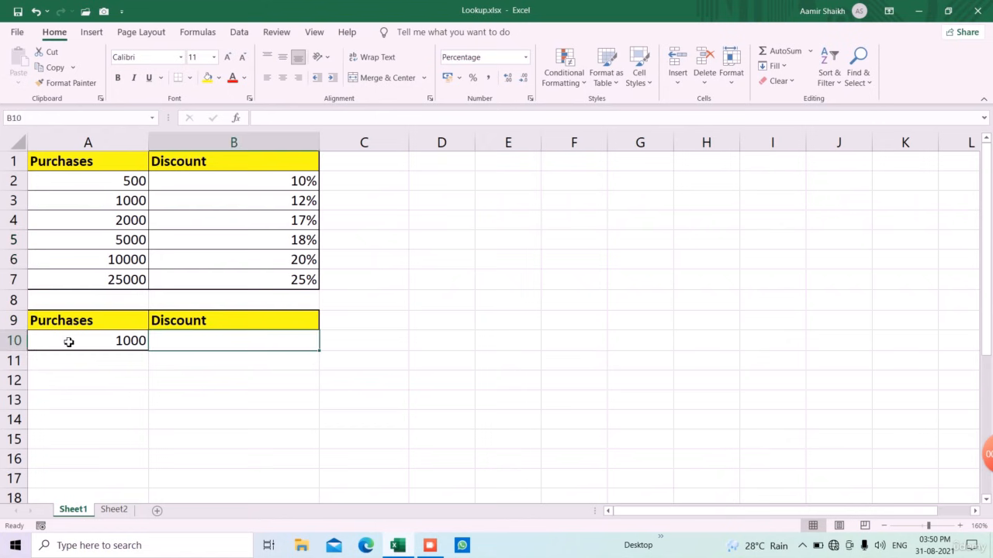
{"action": "left_click_drag", "start_coordinate": [80, 162], "coordinate": [271, 281]}
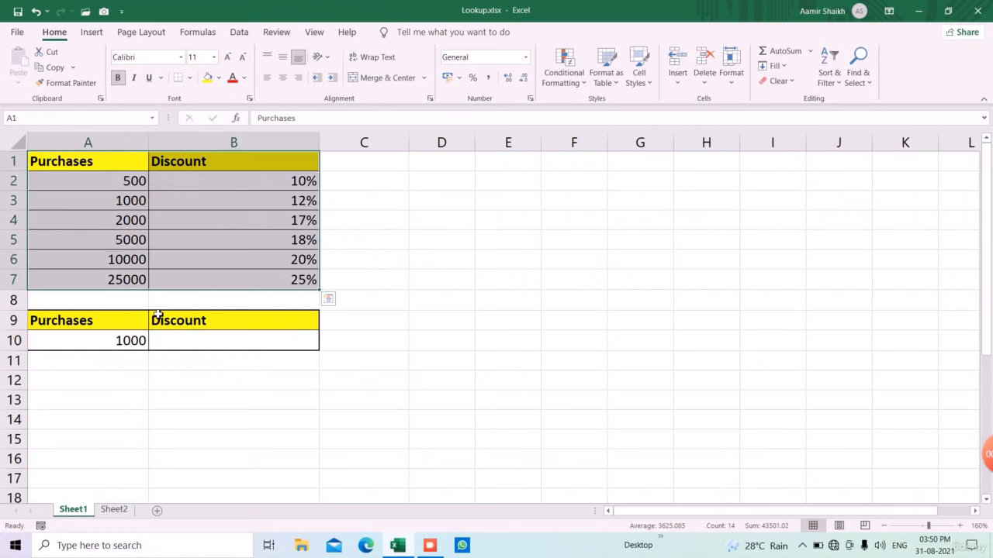
{"action": "left_click", "coordinate": [97, 185]}
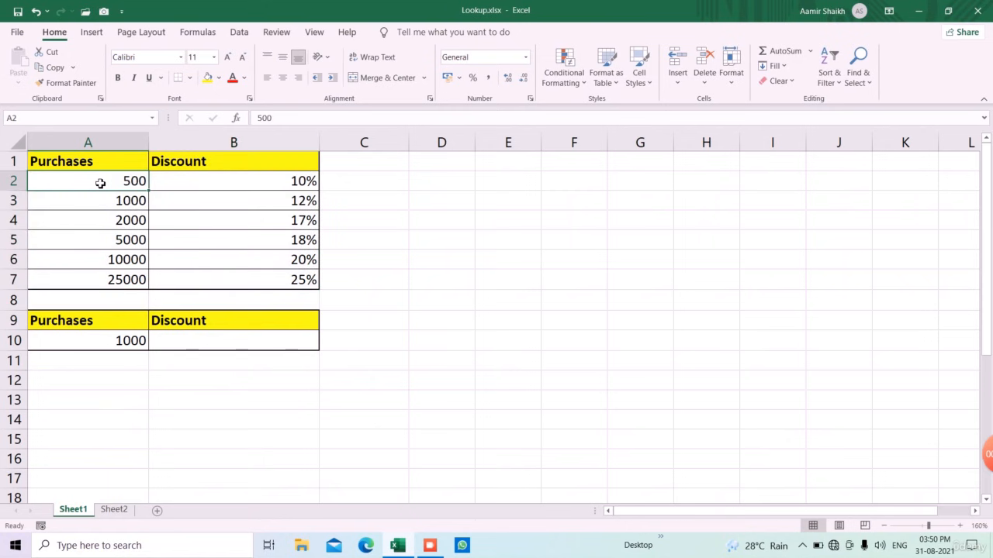
{"action": "key", "text": "Right"}
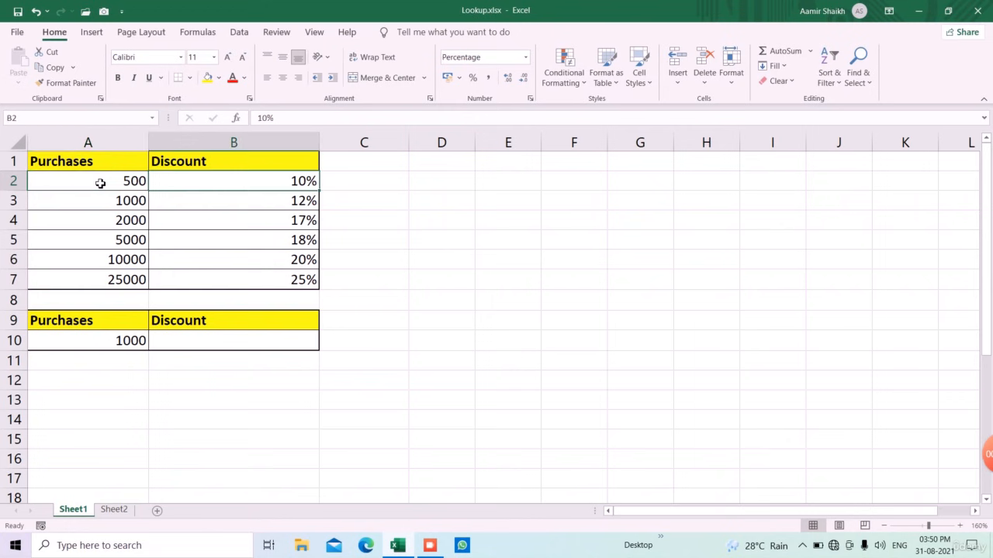
{"action": "key", "text": "Left"}
{"action": "key", "text": "Down"}
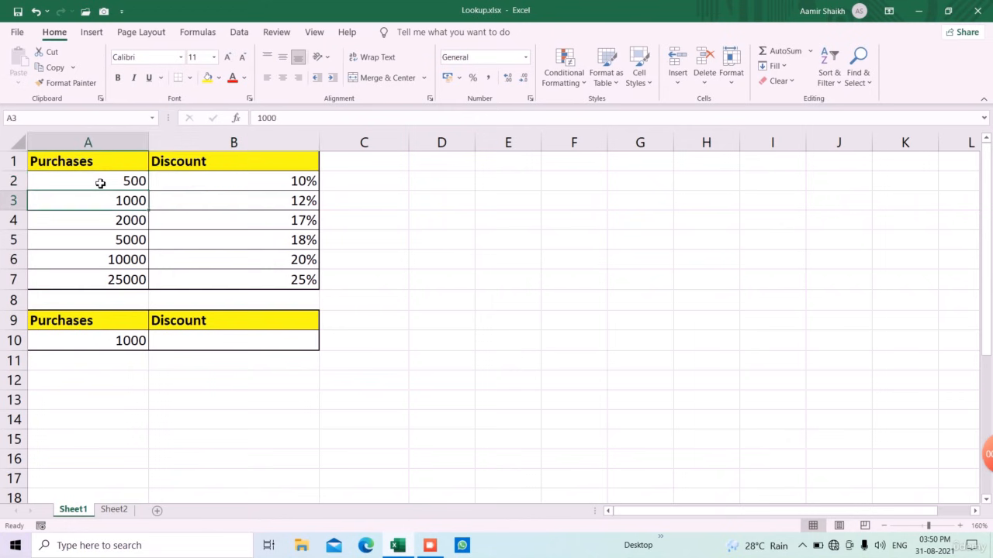
{"action": "key", "text": "Right"}
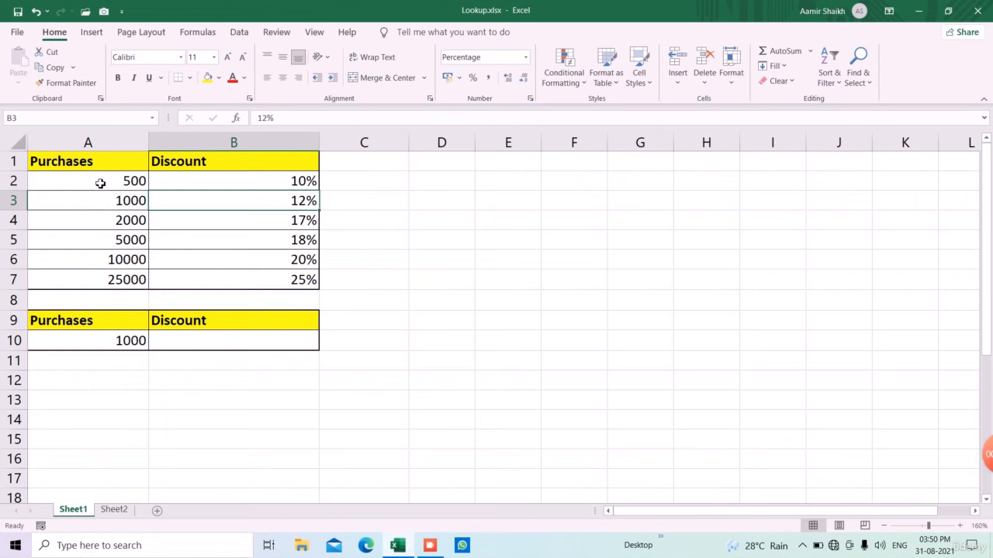
{"action": "key", "text": "Down"}
{"action": "key", "text": "Left"}
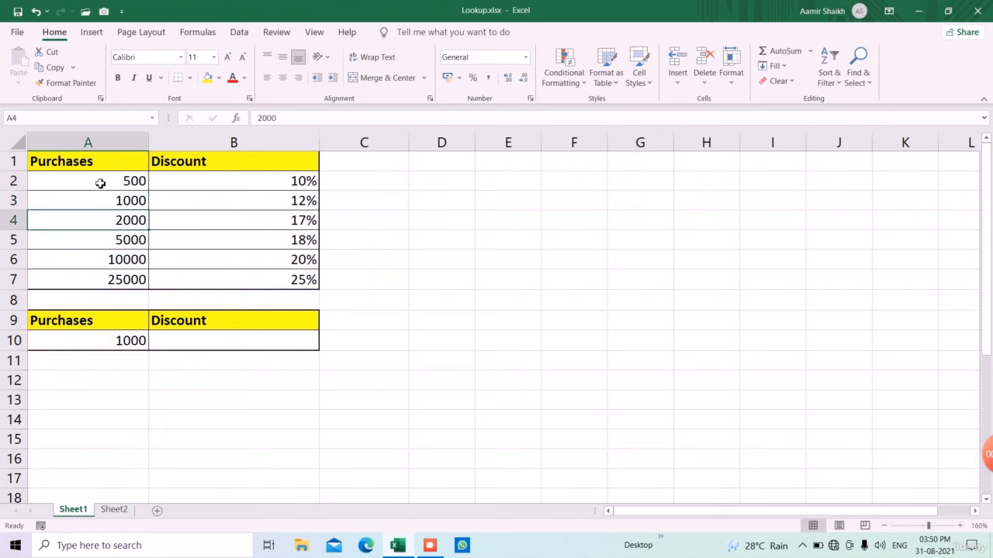
{"action": "key", "text": "Down"}
{"action": "key", "text": "Down"}
{"action": "key", "text": "Down"}
{"action": "key", "text": "Down"}
{"action": "key", "text": "Down"}
{"action": "key", "text": "Down"}
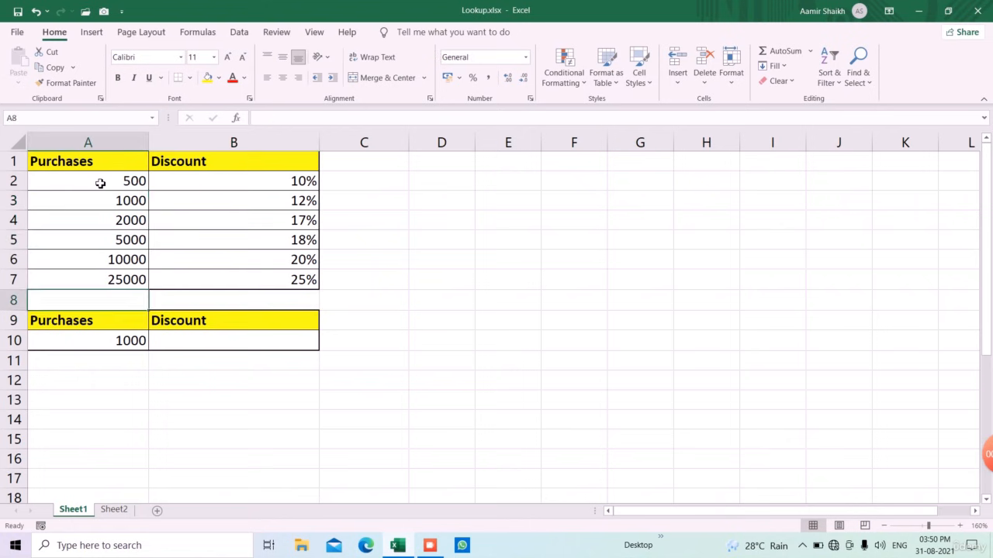
Step: Enter the formula =LOOKUP(A10,A1:B7) in B10 to return the discount for the purchase amount in A10
{"action": "key", "text": "Right"}
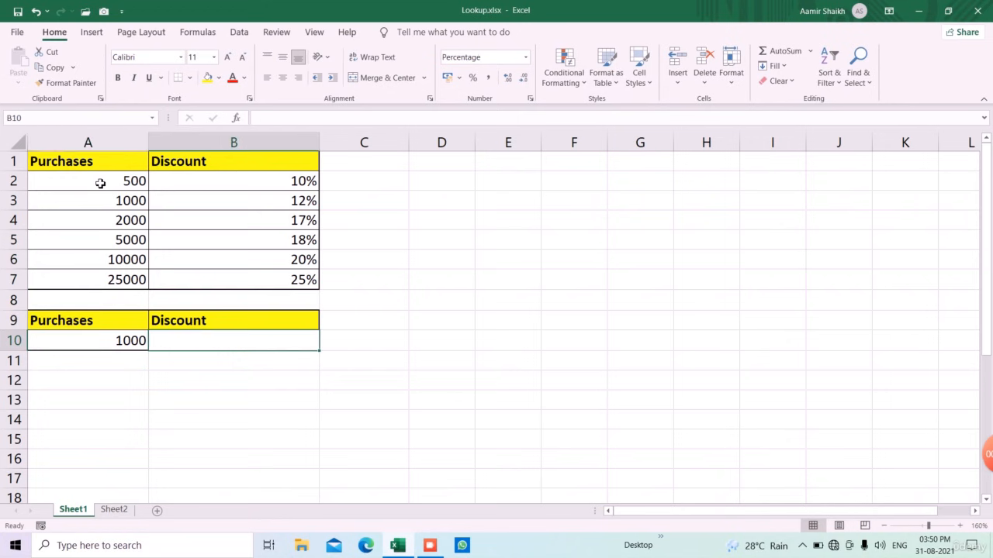
{"action": "type", "text": "="}
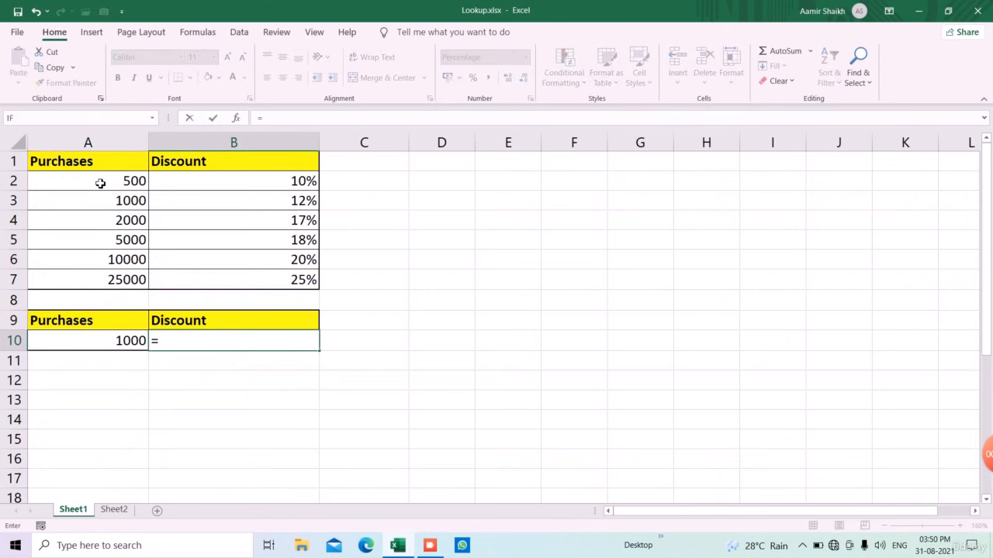
{"action": "type", "text": "loo"}
{"action": "key", "text": "Tab"}
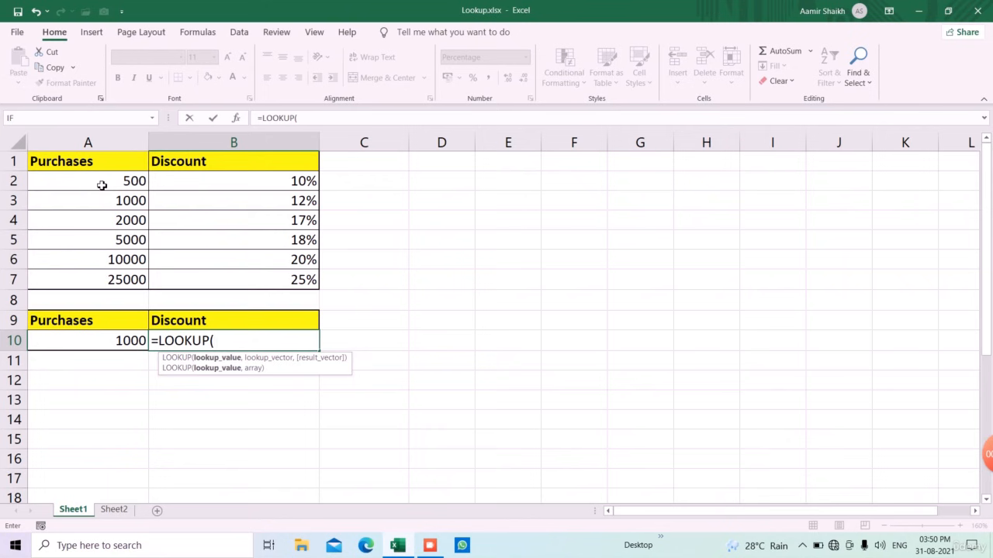
{"action": "key", "text": "Left"}
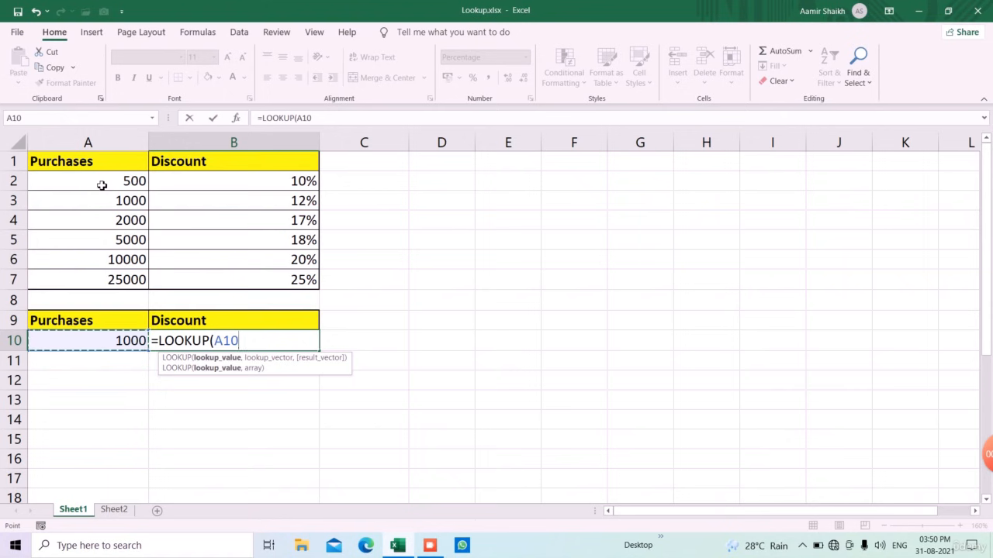
{"action": "type", "text": ","}
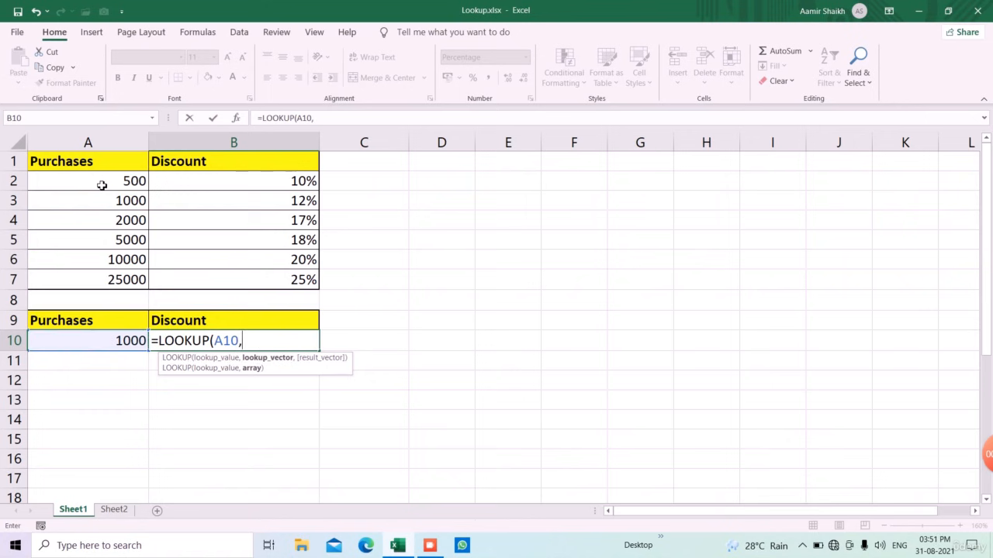
{"action": "mouse_move", "coordinate": [98, 161]}
{"action": "left_mouse_down"}
{"action": "mouse_move", "coordinate": [133, 197]}
{"action": "mouse_move", "coordinate": [259, 270]}
{"action": "mouse_move", "coordinate": [268, 290]}
{"action": "mouse_move", "coordinate": [259, 287]}
{"action": "left_mouse_up"}
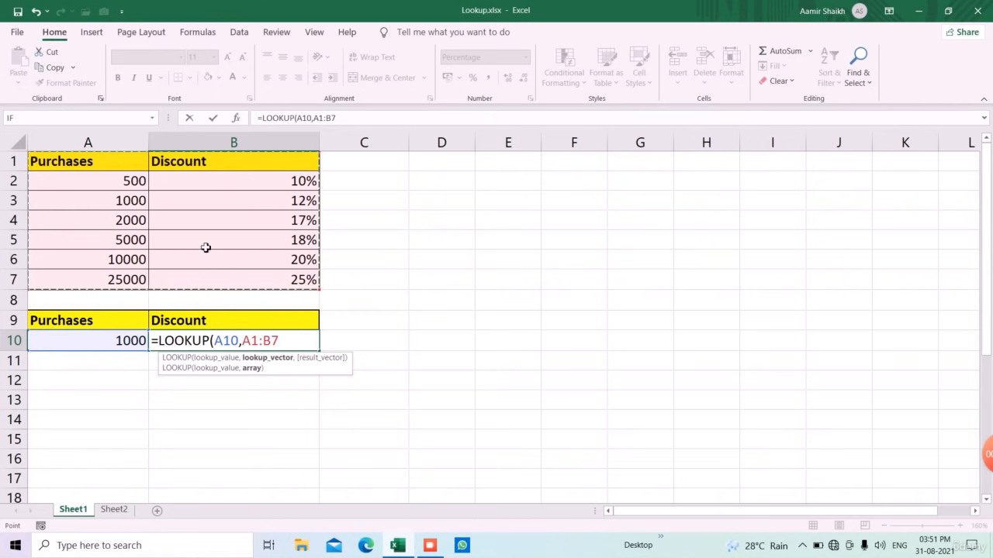
{"action": "type", "text": ")"}
{"action": "key", "text": "Return"}
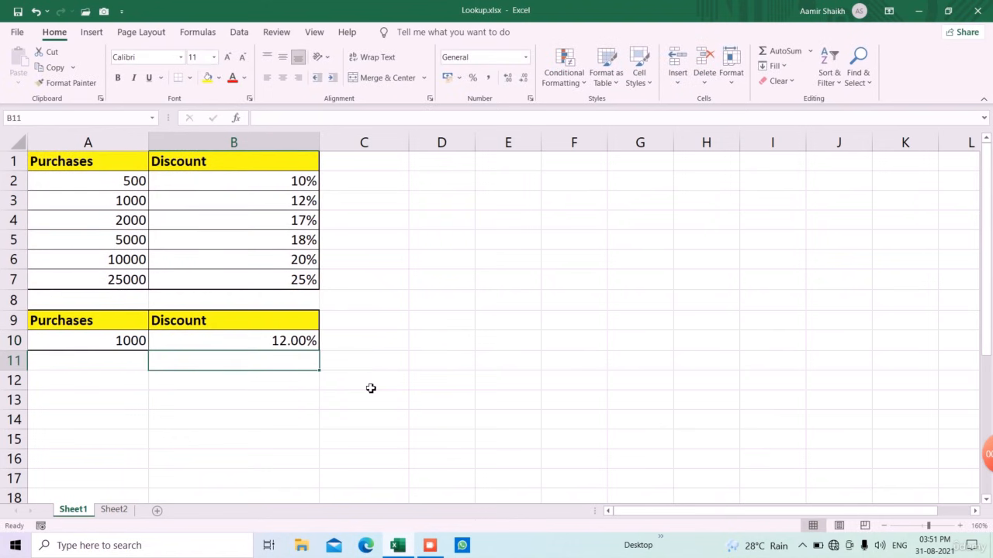
Step: Set the purchase amount in A10 to 5000 to test the discount lookup
{"action": "key", "text": "Up"}
{"action": "key", "text": "Left"}
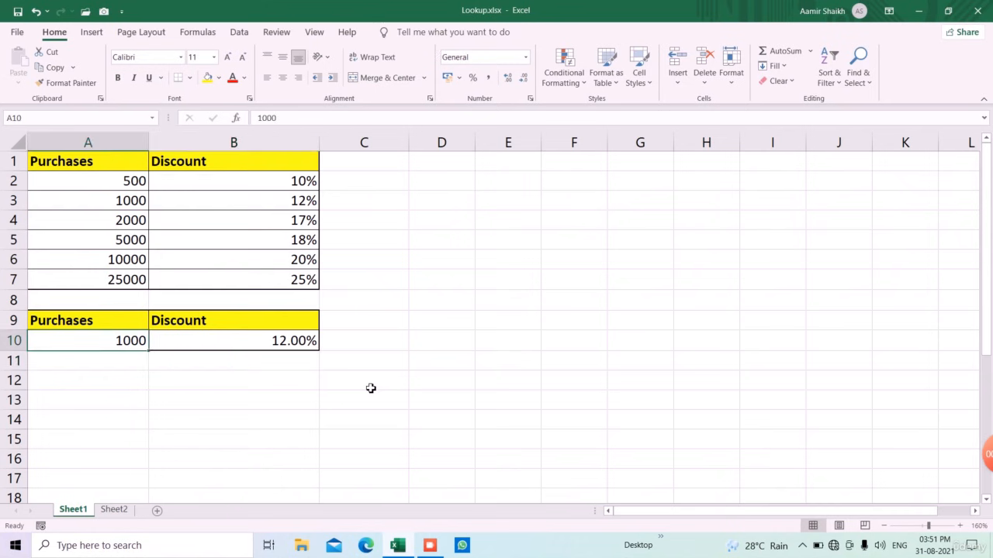
{"action": "type", "text": "5000"}
{"action": "key", "text": "Return"}
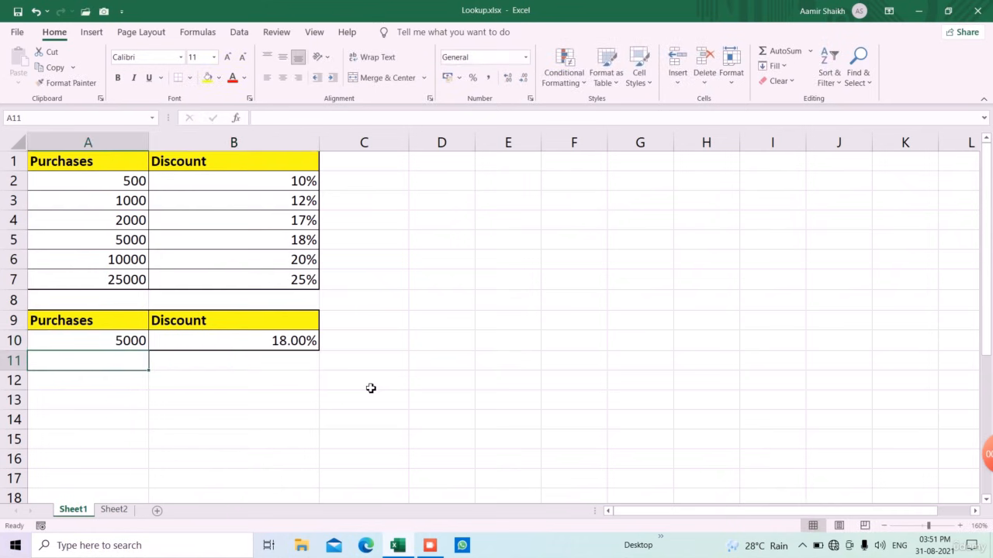
Step: Set the purchase amount in A10 to 25000 to test the discount lookup with the highest tier
{"action": "key", "text": "Up"}
{"action": "type", "text": "25000"}
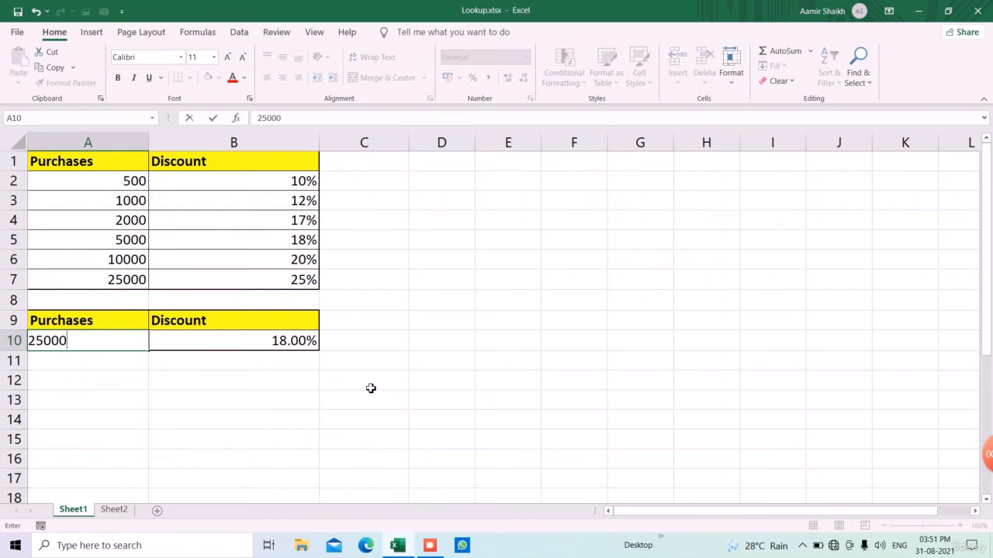
{"action": "key", "text": "Return"}
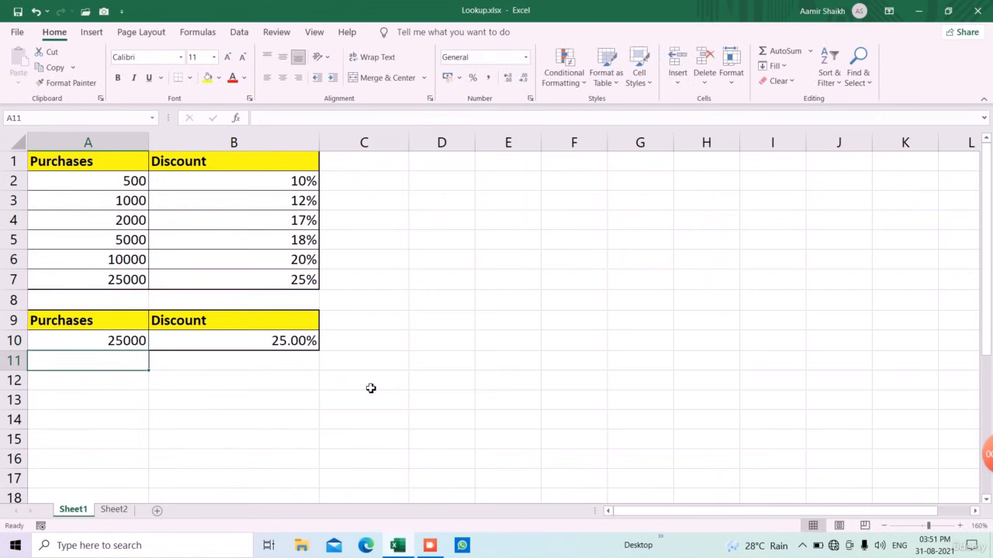
Step: Open Sheet2, which holds the card number, name and mobile number tables
{"action": "left_click", "coordinate": [116, 510]}
{"action": "left_click", "coordinate": [194, 467]}
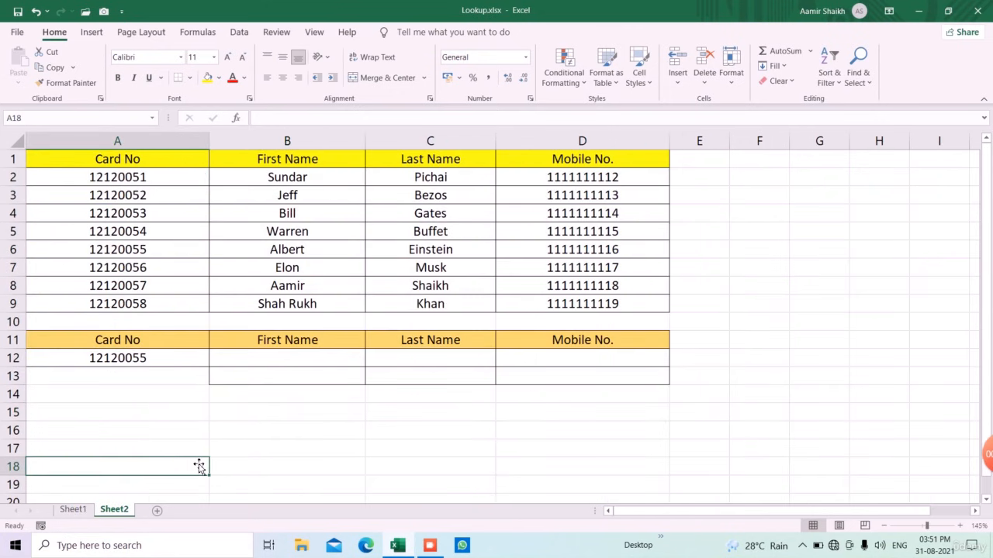
Step: Examine the card data table in A1:D9 and the list of card numbers offered in A12
{"action": "left_click_drag", "start_coordinate": [141, 163], "coordinate": [593, 307]}
{"action": "left_click", "coordinate": [112, 418]}
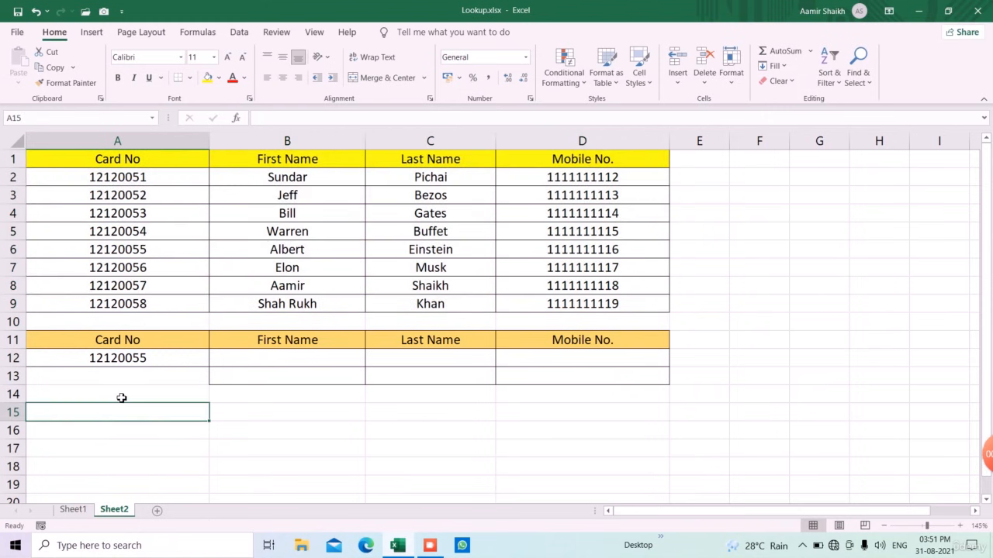
{"action": "left_click", "coordinate": [155, 362]}
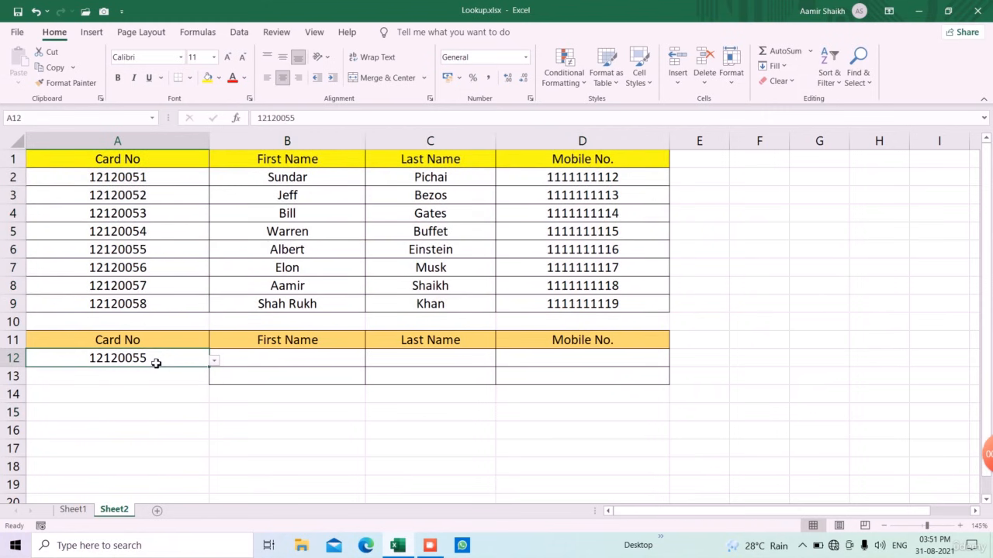
{"action": "left_click", "coordinate": [216, 361]}
{"action": "left_click", "coordinate": [204, 375]}
{"action": "key", "text": "Return"}
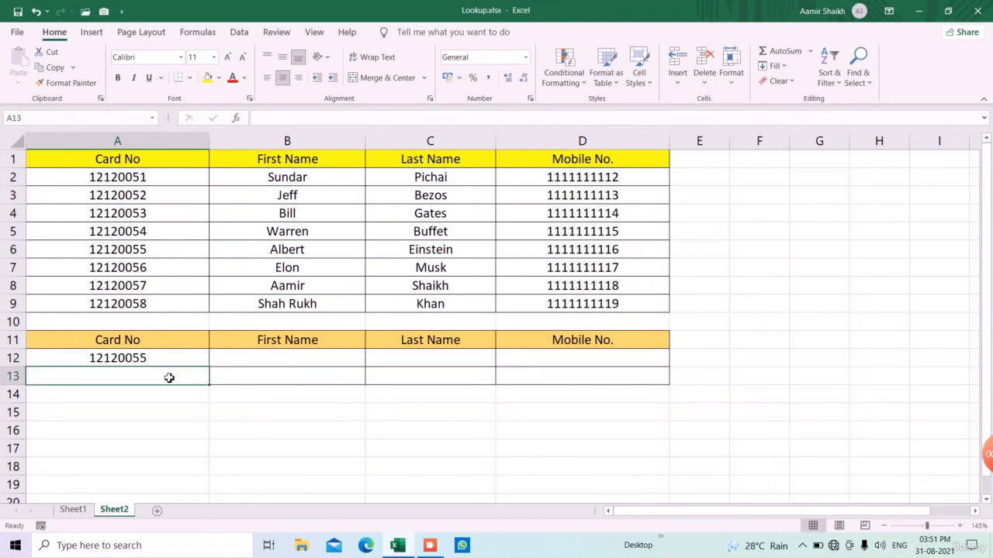
Step: Enter the formula =LOOKUP($A$12,$A$1:B9) in B12 to return the first name for the card number in A12
{"action": "left_click", "coordinate": [282, 365]}
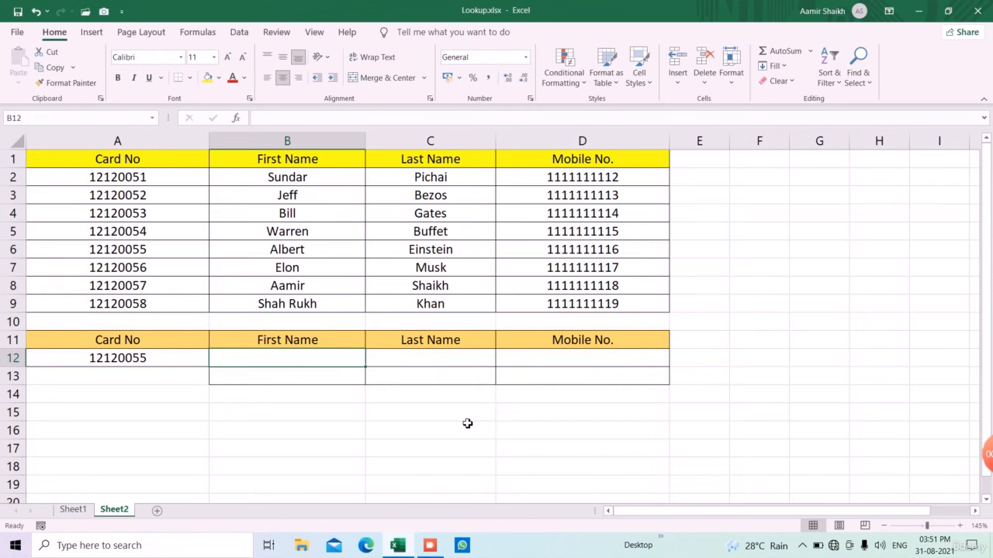
{"action": "type", "text": "=LOOKUP("}
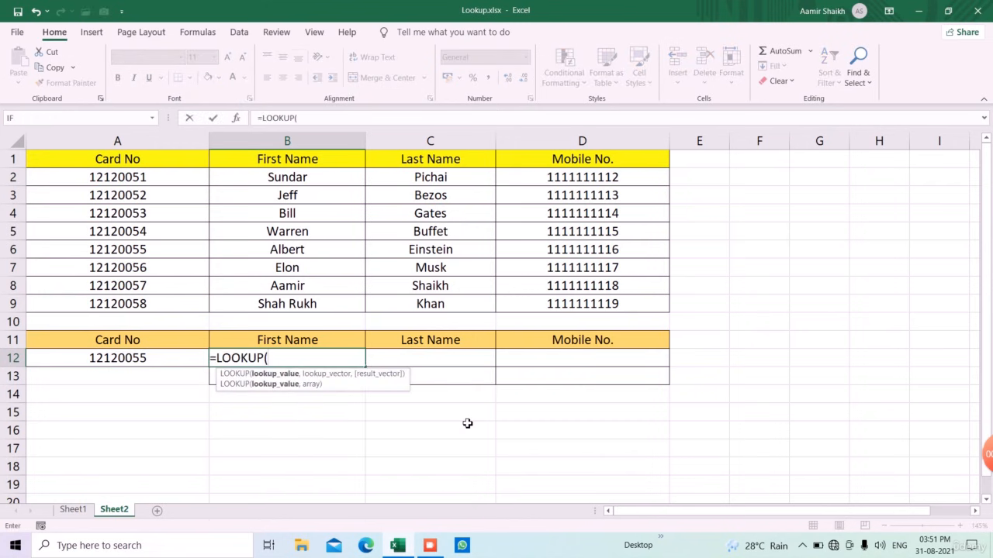
{"action": "key", "text": "Left"}
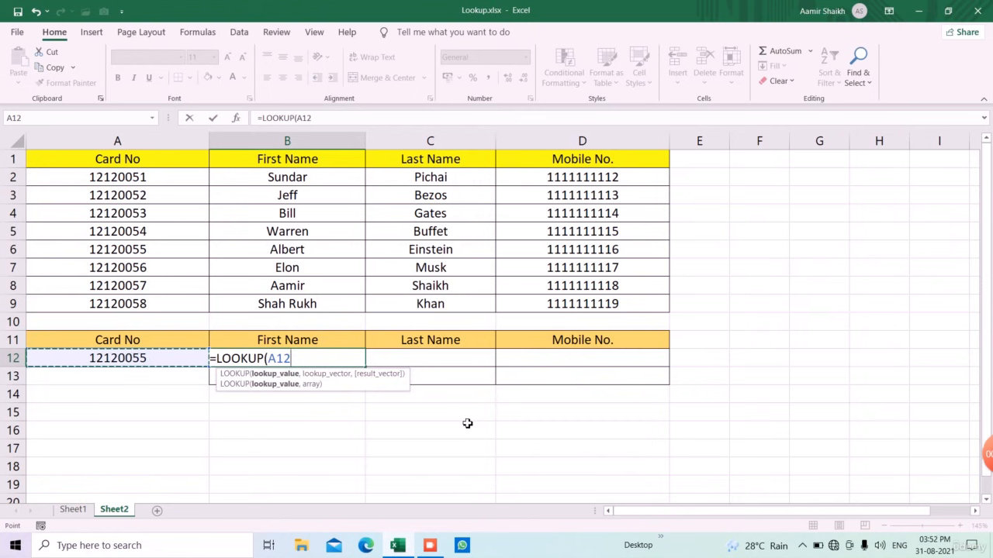
{"action": "key", "text": "F4"}
{"action": "type", "text": ","}
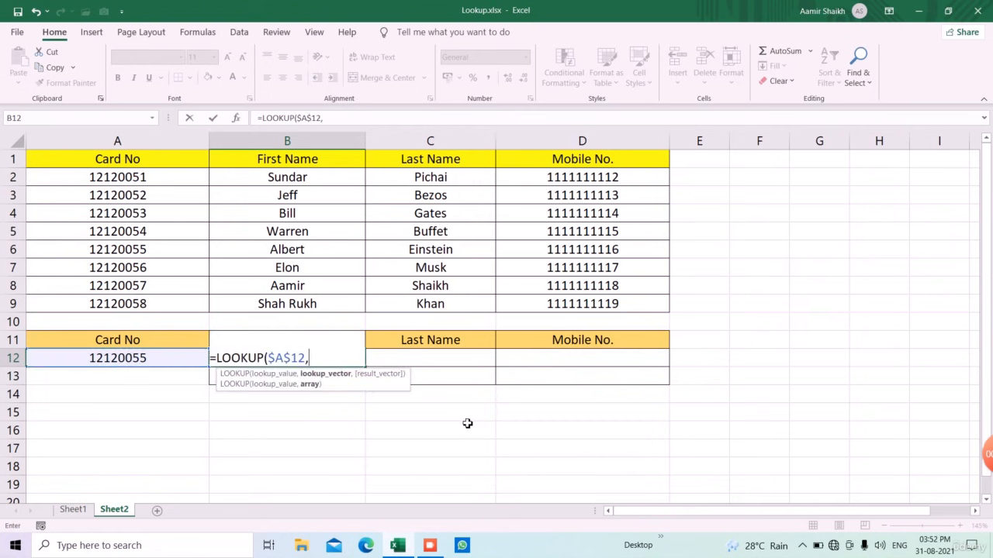
{"action": "left_click", "coordinate": [93, 164]}
{"action": "left_click_drag", "start_coordinate": [101, 177], "coordinate": [292, 306]}
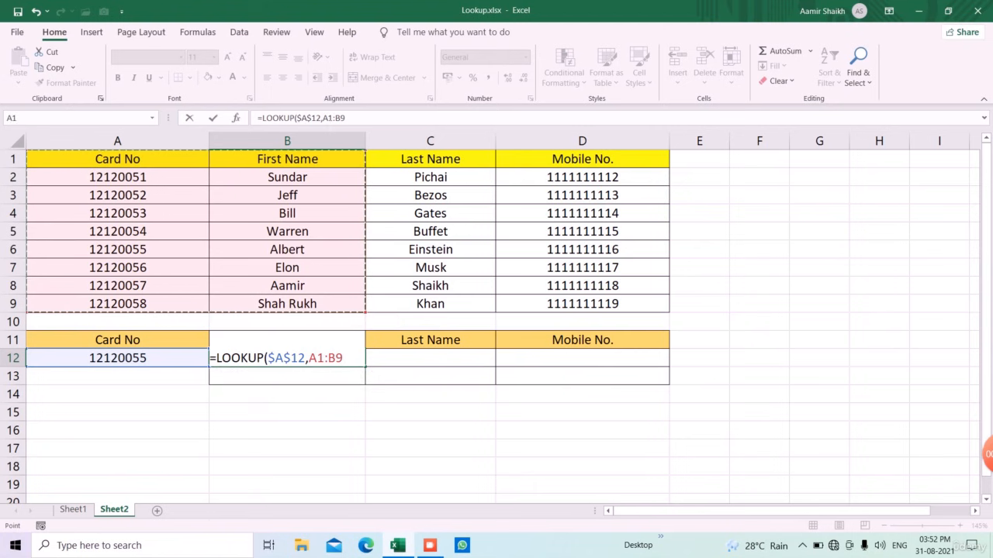
{"action": "left_click", "coordinate": [347, 119]}
{"action": "key", "text": "F4"}
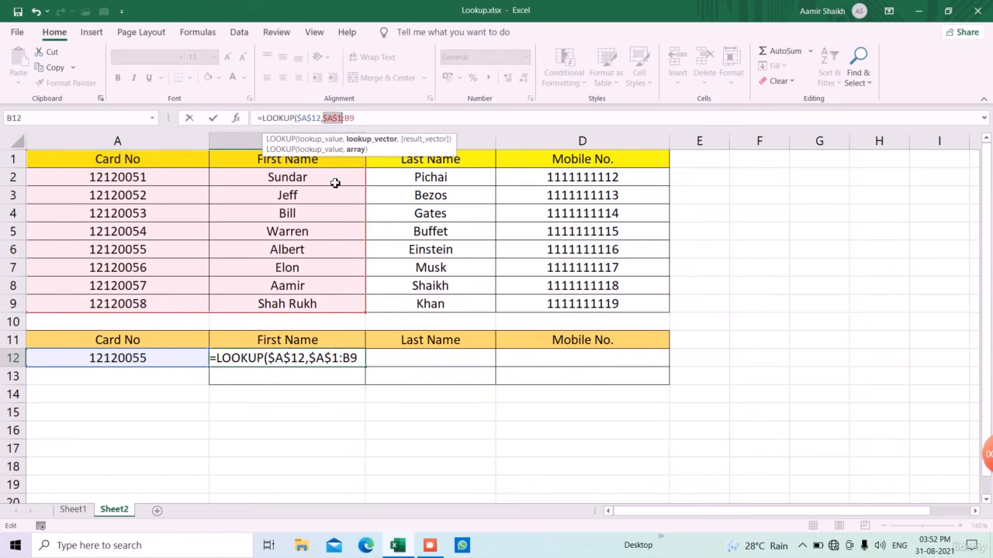
{"action": "left_click", "coordinate": [370, 120]}
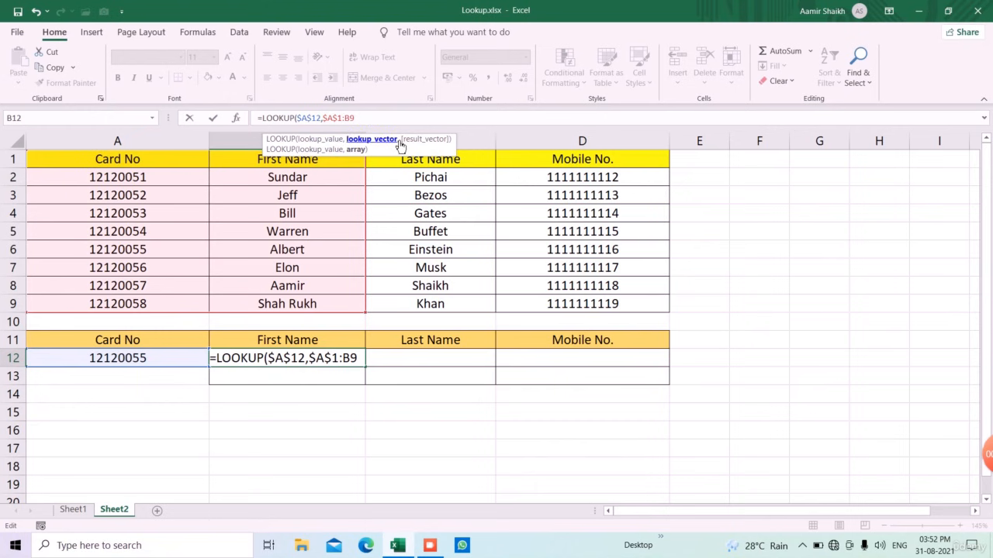
{"action": "type", "text": ")"}
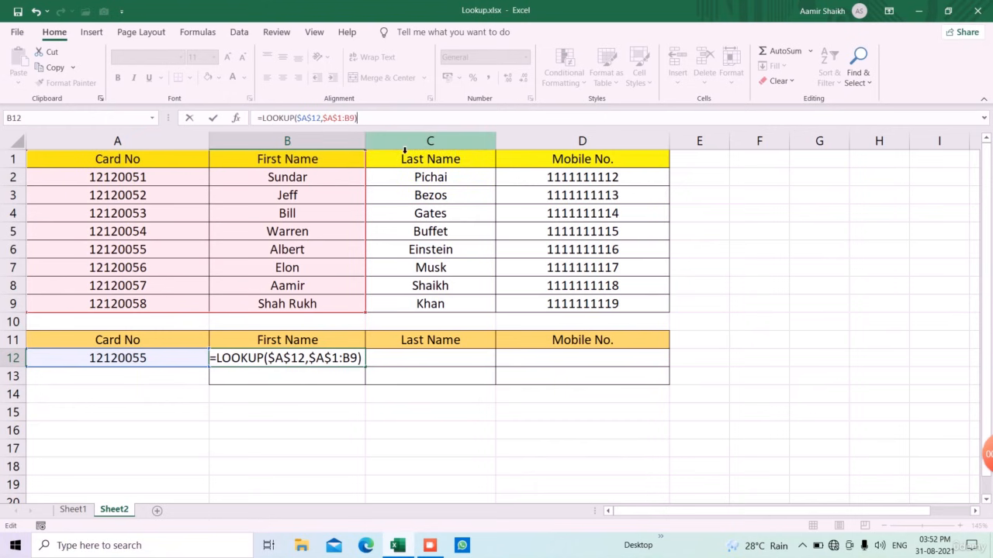
{"action": "key", "text": "Return"}
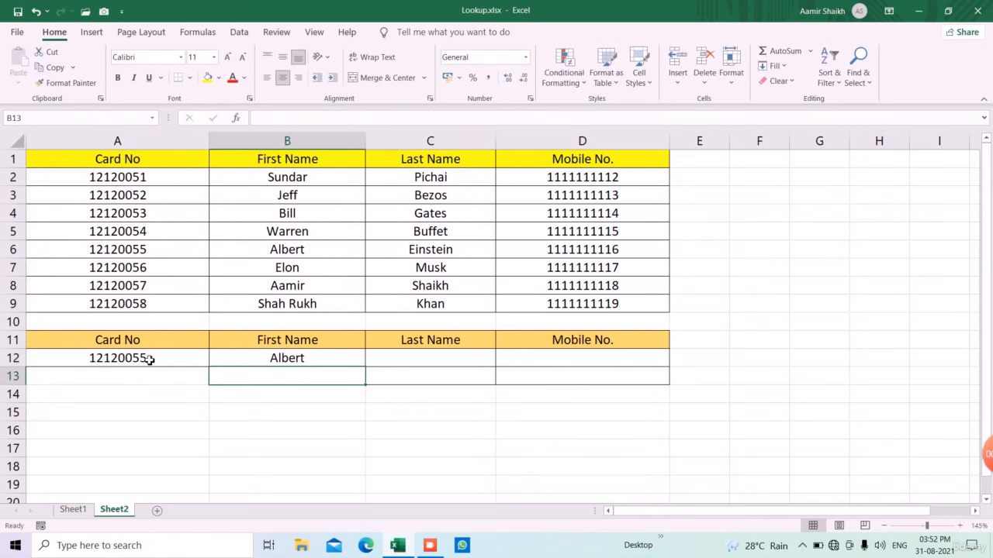
Step: Copy the B12 lookup formula across to C12 and D12, and check the references in C12
{"action": "left_click", "coordinate": [334, 363]}
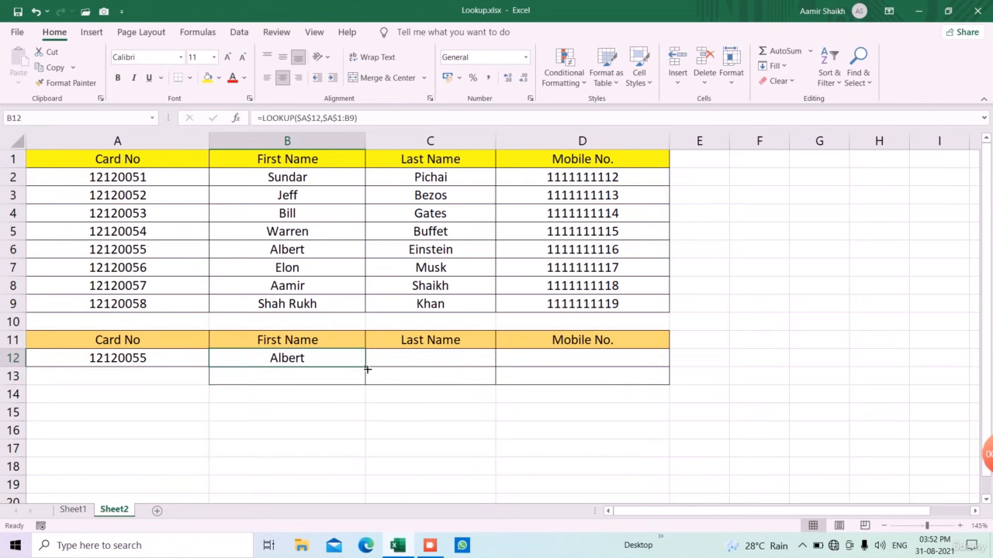
{"action": "left_click_drag", "start_coordinate": [373, 372], "coordinate": [649, 358]}
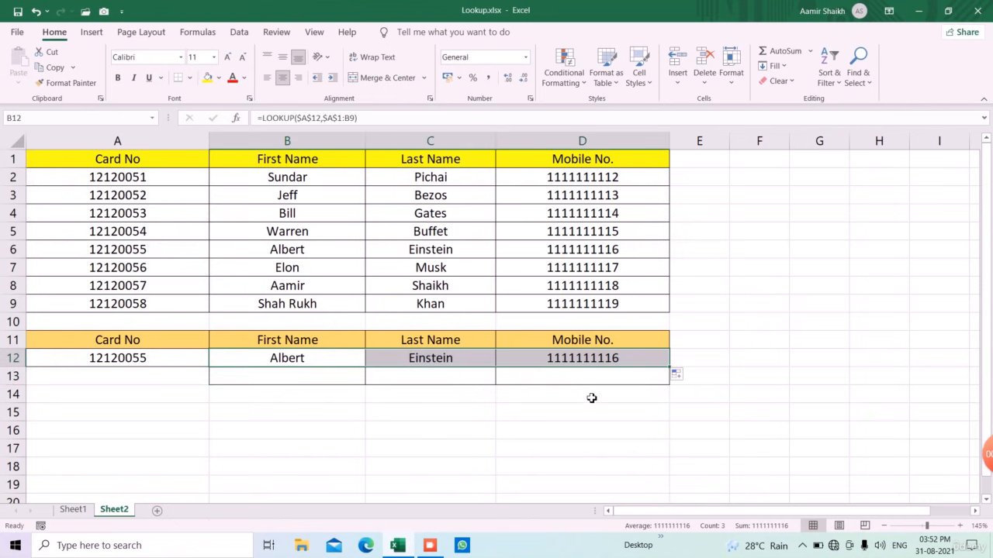
{"action": "left_click", "coordinate": [465, 361]}
{"action": "left_click", "coordinate": [318, 118]}
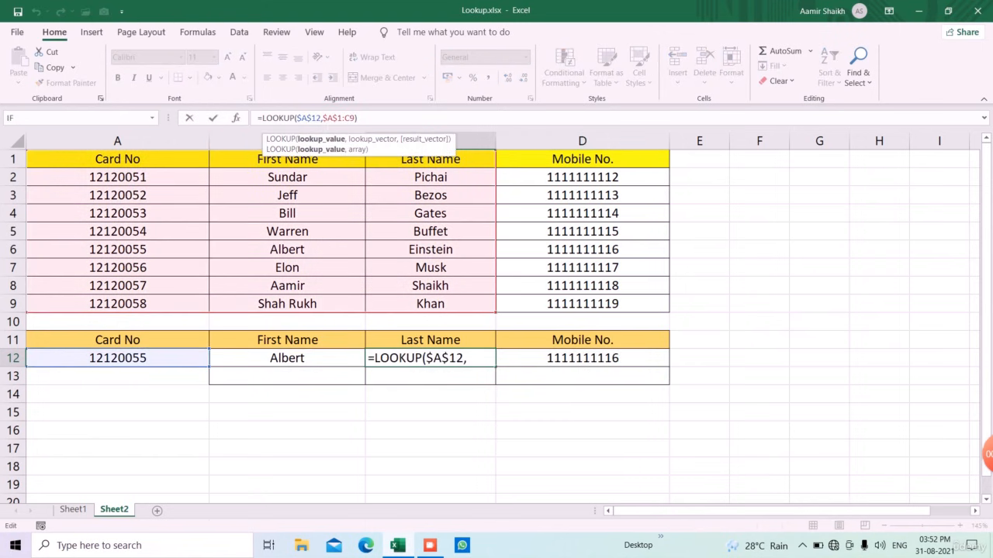
{"action": "key", "text": "ctrl+Return"}
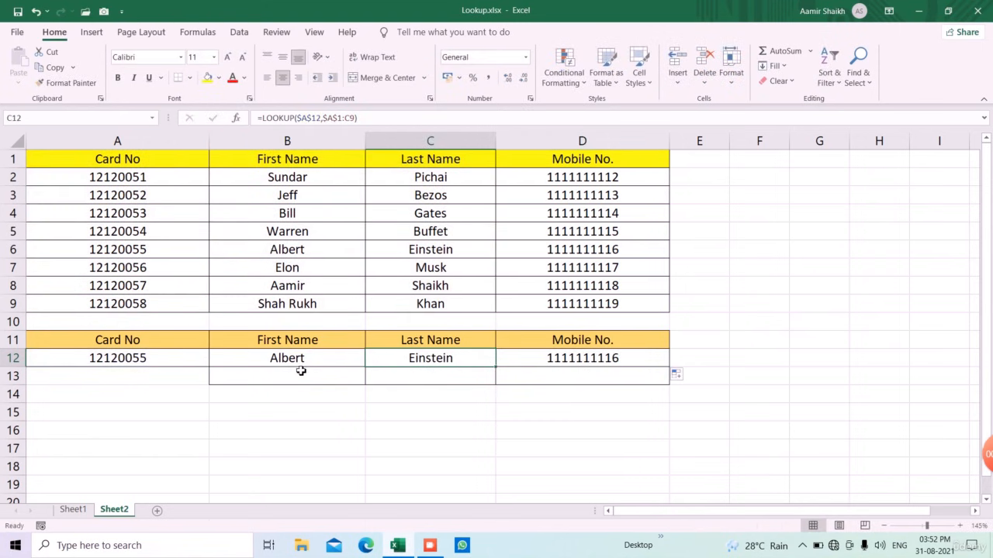
Step: Start a LOOKUP formula in B13 with $A$12 as the lookup value and $A$1:$A$9 as the lookup vector
{"action": "key", "text": "Left"}
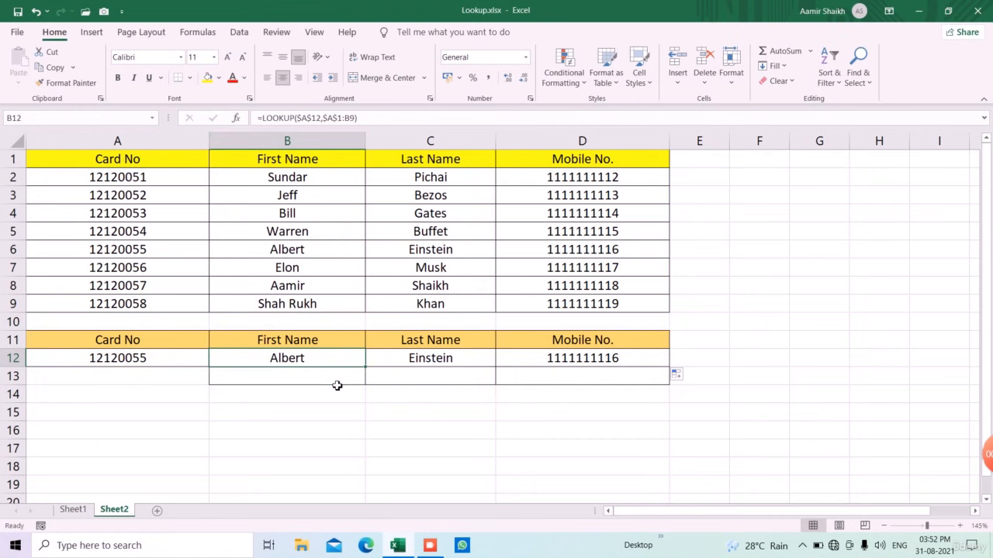
{"action": "key", "text": "Down"}
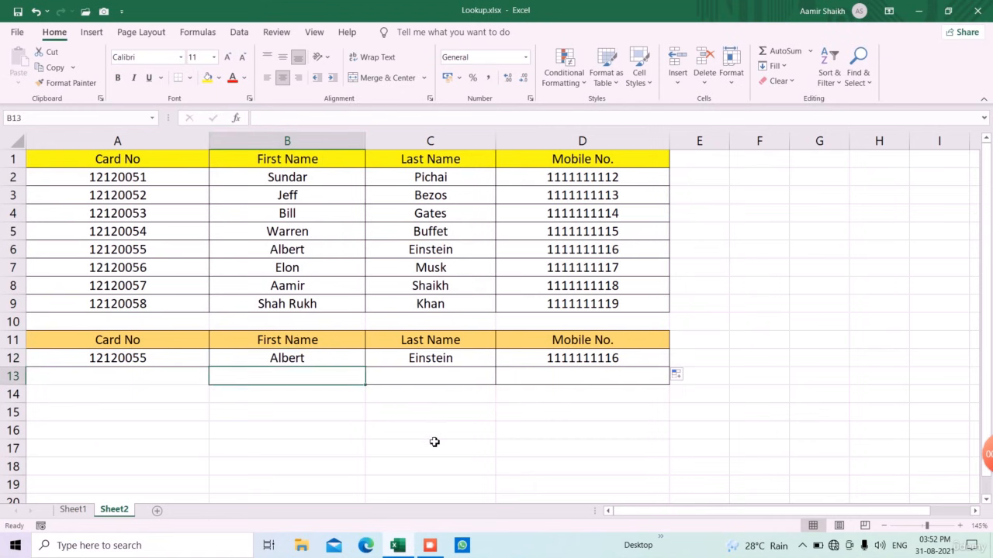
{"action": "type", "text": "=look"}
{"action": "key", "text": "Tab"}
{"action": "key", "text": "Left"}
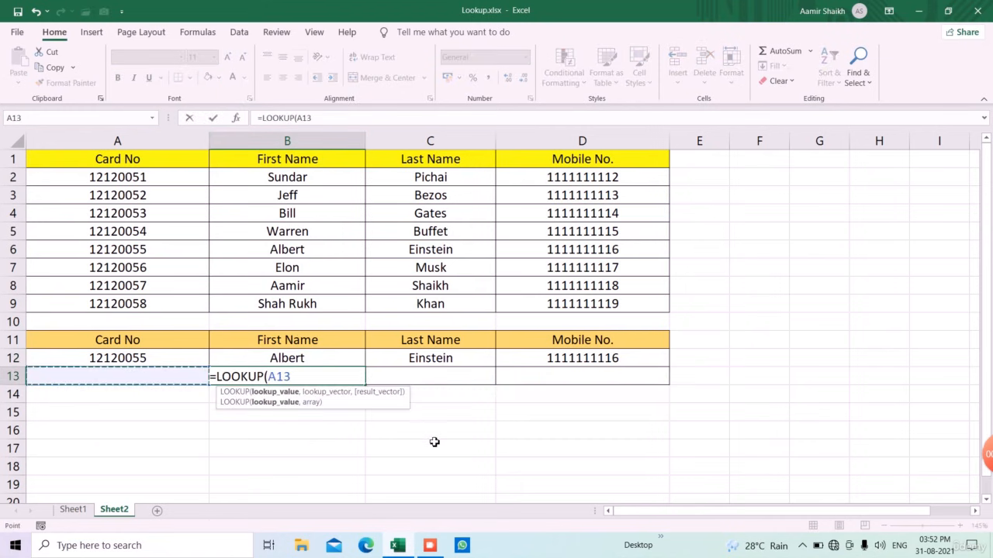
{"action": "key", "text": "Up"}
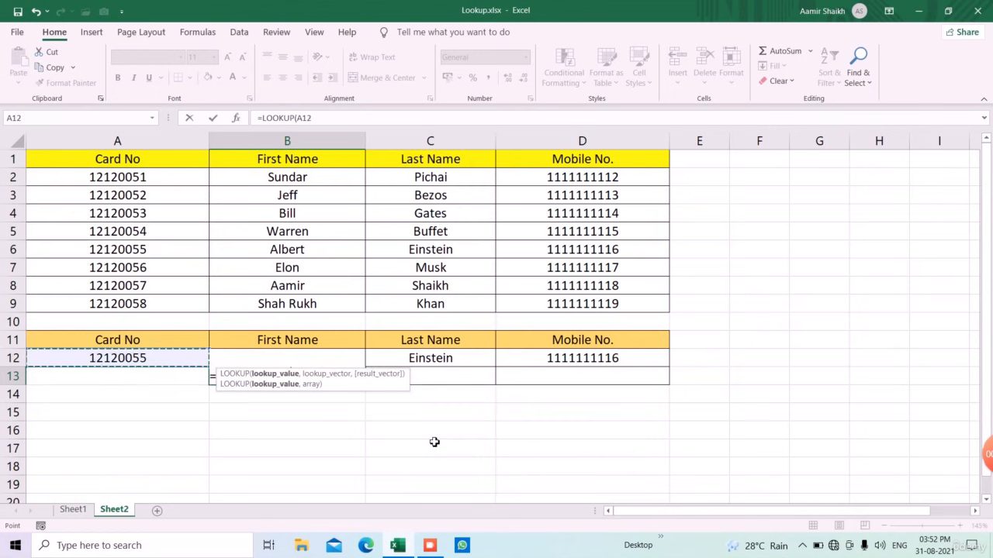
{"action": "key", "text": "F4"}
{"action": "type", "text": ","}
{"action": "key", "text": "Up"}
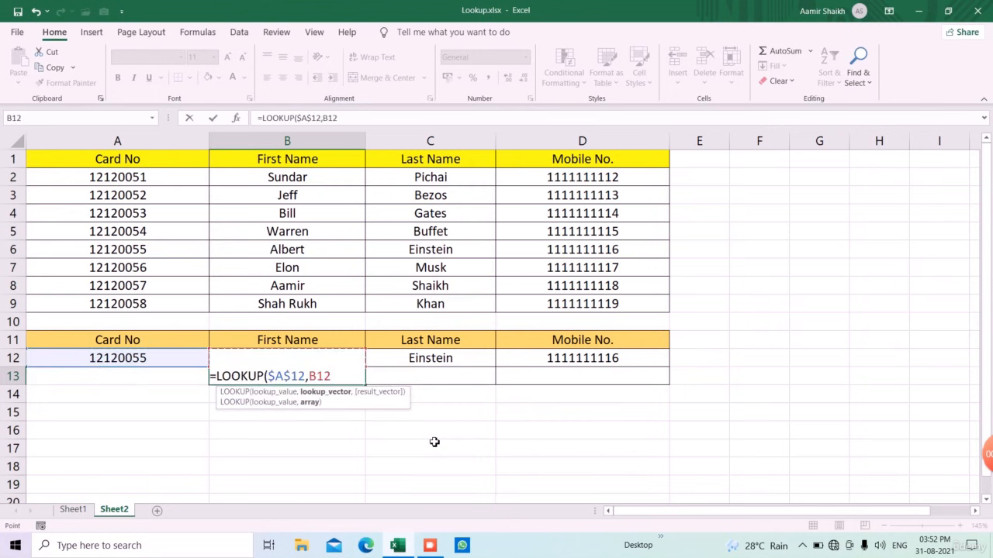
{"action": "key", "text": "ctrl+Up"}
{"action": "key", "text": "ctrl+Up"}
{"action": "key", "text": "ctrl+Up"}
{"action": "key", "text": "Left"}
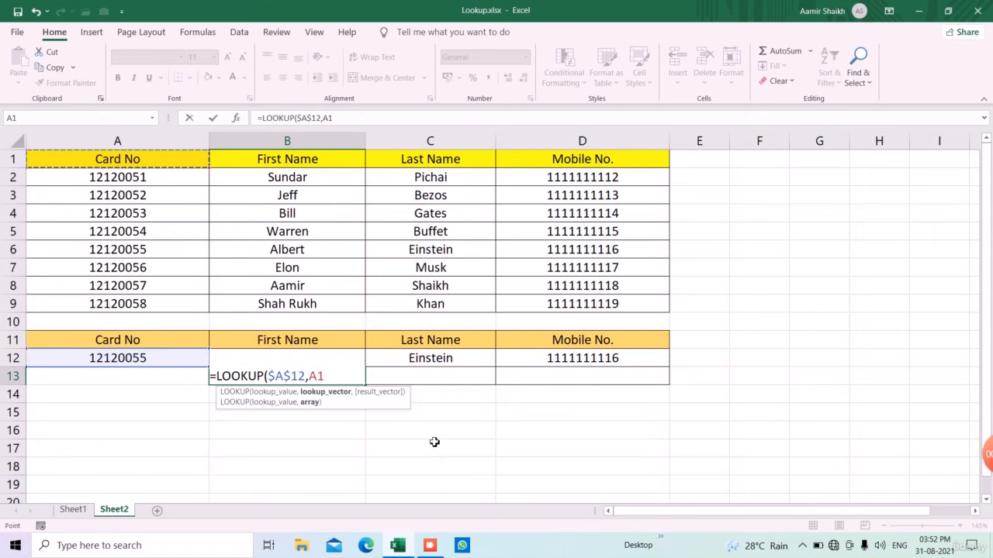
{"action": "key", "text": "ctrl+shift+Down"}
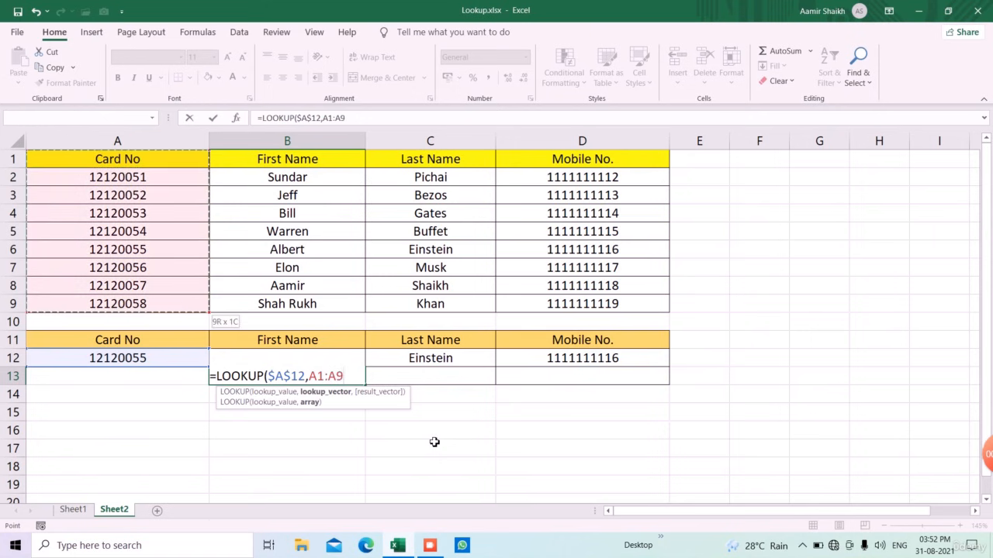
{"action": "key", "text": "F4"}
{"action": "type", "text": ","}
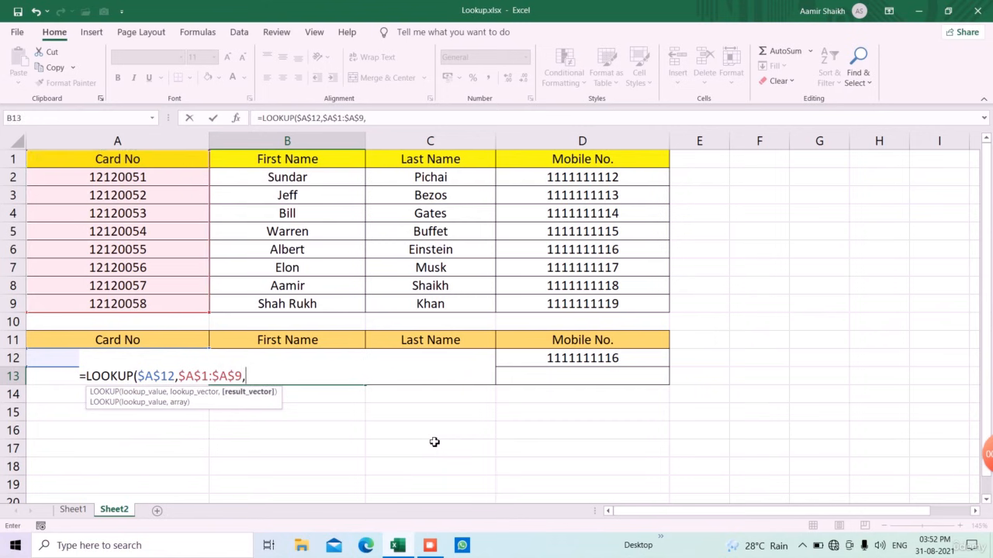
Step: Complete the LOOKUP formula in B13 with B1:B9 as the result vector
{"action": "key", "text": "Up"}
{"action": "key", "text": "Up"}
{"action": "key", "text": "Up"}
{"action": "key", "text": "Up"}
{"action": "key", "text": "Up"}
{"action": "key", "text": "Up"}
{"action": "key", "text": "Up"}
{"action": "key", "text": "Up"}
{"action": "key", "text": "Up"}
{"action": "key", "text": "Up"}
{"action": "key", "text": "Up"}
{"action": "key", "text": "Up"}
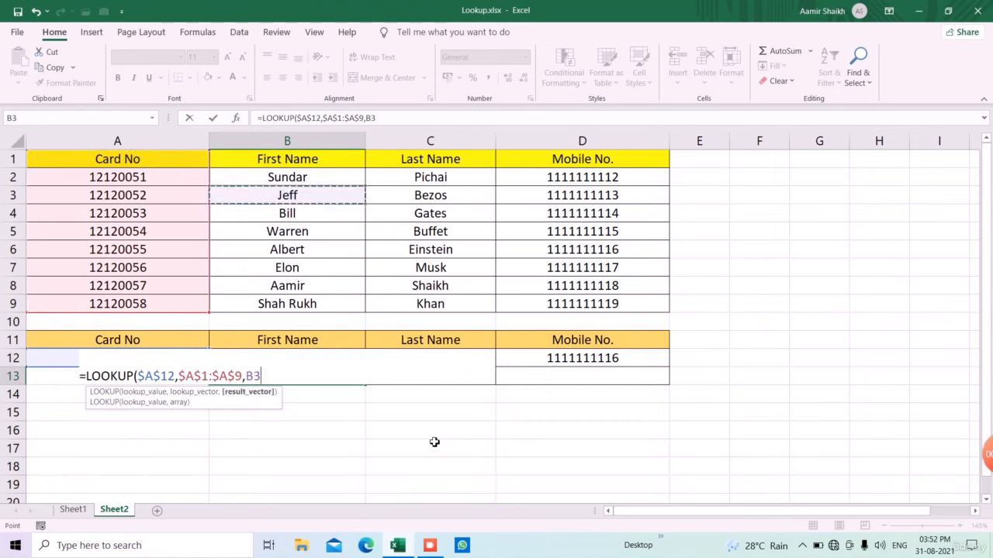
{"action": "key", "text": "shift+Down"}
{"action": "key", "text": "shift+Down"}
{"action": "key", "text": "shift+Down"}
{"action": "key", "text": "shift+Down"}
{"action": "key", "text": "shift+Down"}
{"action": "key", "text": "shift+Down"}
{"action": "key", "text": "shift+Down"}
{"action": "key", "text": "shift+Down"}
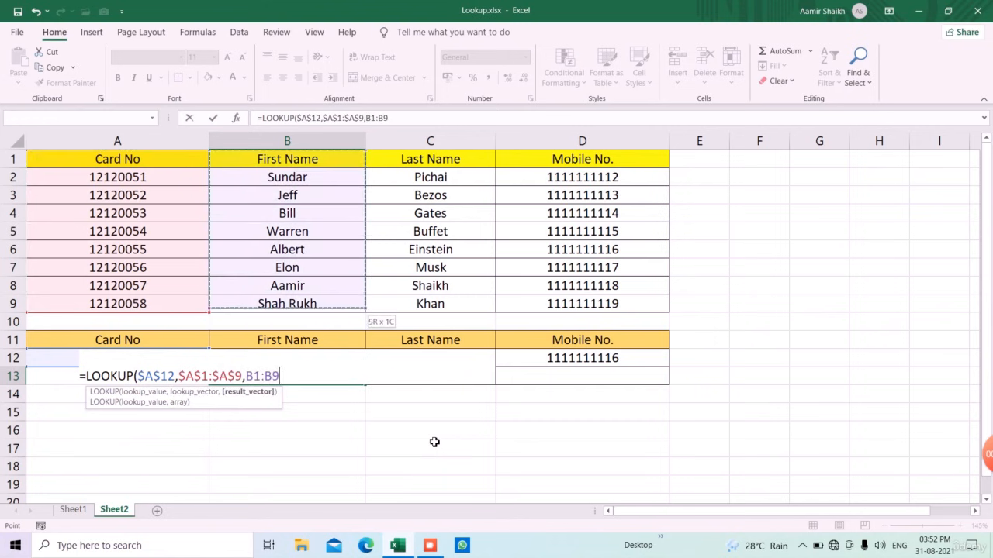
{"action": "type", "text": ")"}
{"action": "key", "text": "Return"}
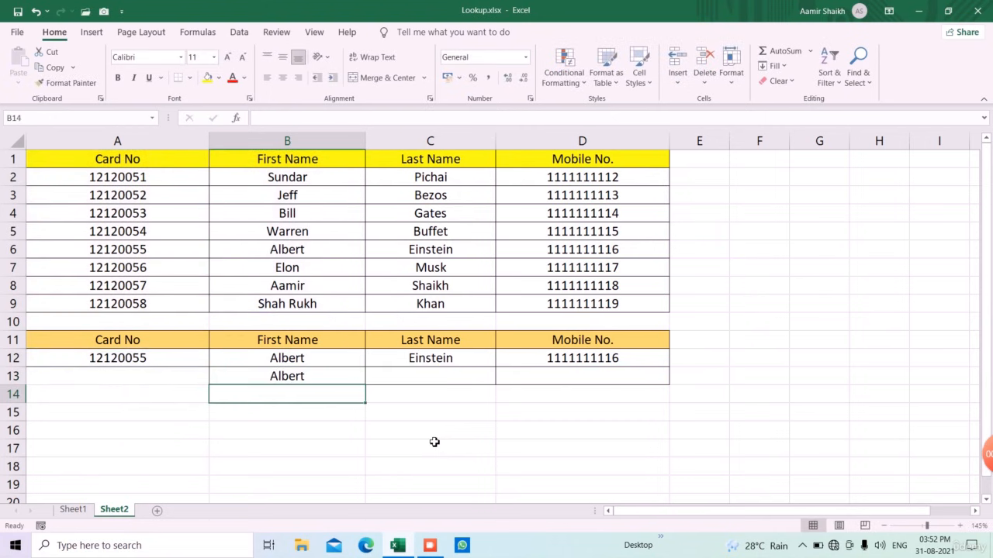
Step: Copy the B13 lookup formula across to C13 and D13 for the last name and mobile number
{"action": "left_click", "coordinate": [355, 380]}
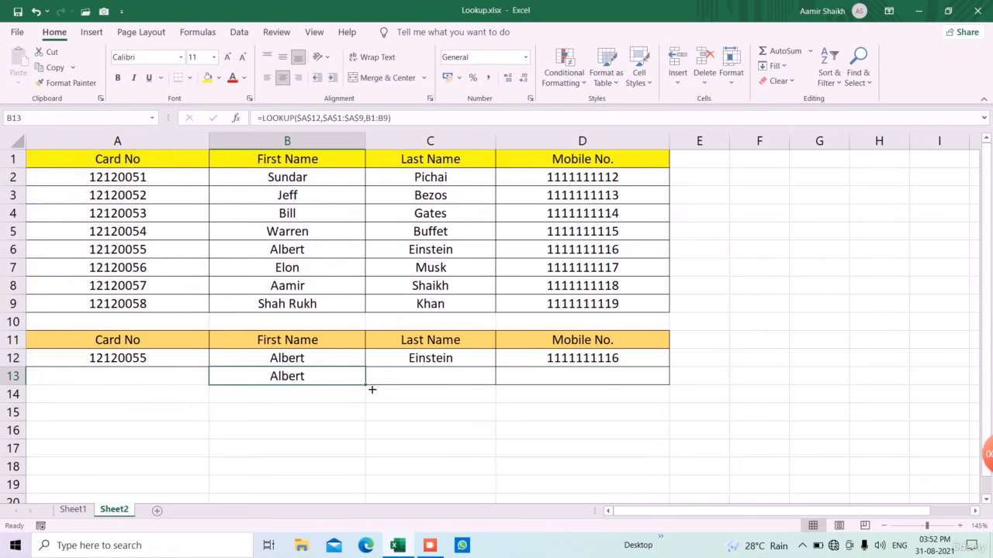
{"action": "left_click_drag", "start_coordinate": [372, 390], "coordinate": [660, 390]}
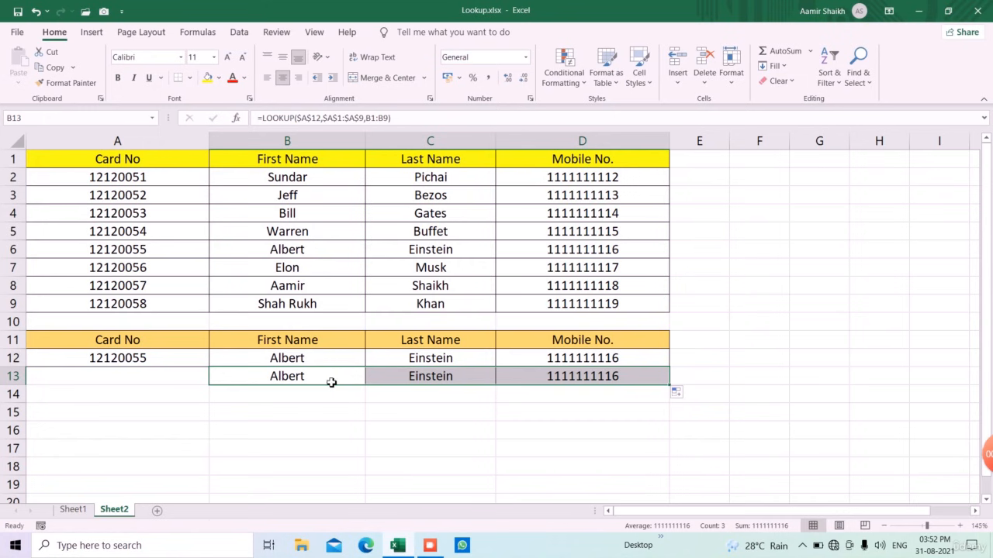
Step: Compare the arguments of the vector-form LOOKUP in B13 with those of the array-form LOOKUP in B12
{"action": "left_click", "coordinate": [331, 382]}
{"action": "key", "text": "F2"}
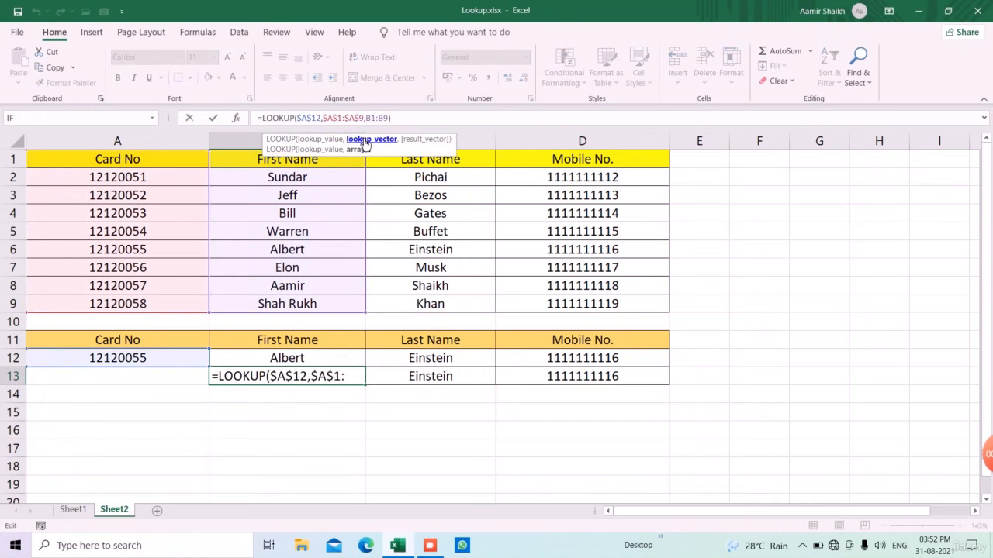
{"action": "left_click", "coordinate": [378, 118]}
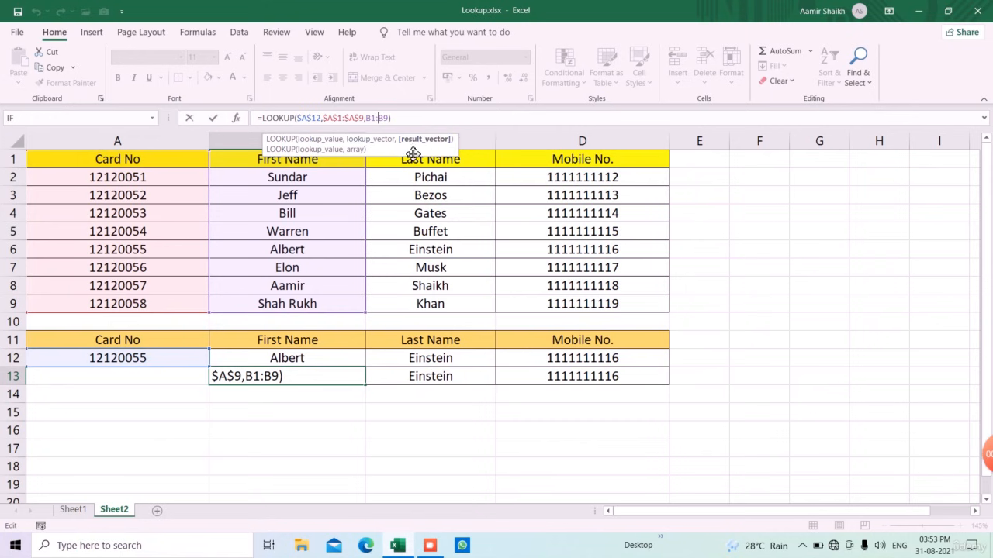
{"action": "key", "text": "Escape"}
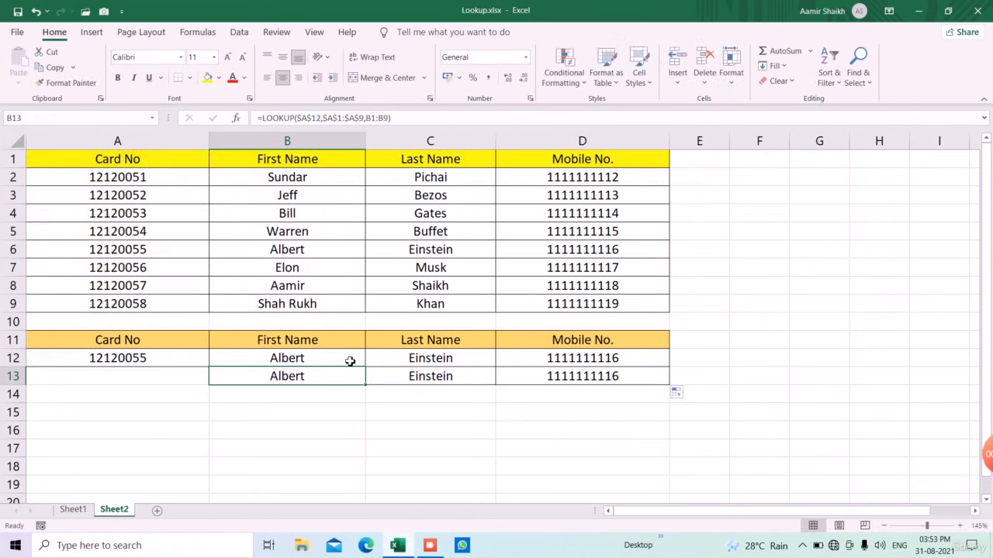
{"action": "left_click", "coordinate": [351, 360]}
{"action": "left_click", "coordinate": [327, 119]}
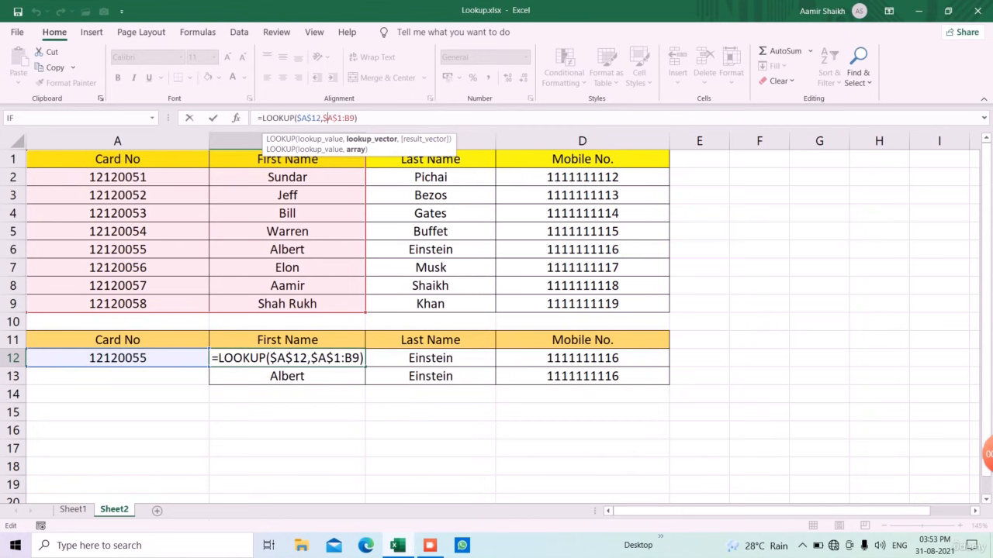
{"action": "key", "text": "ctrl+Return"}
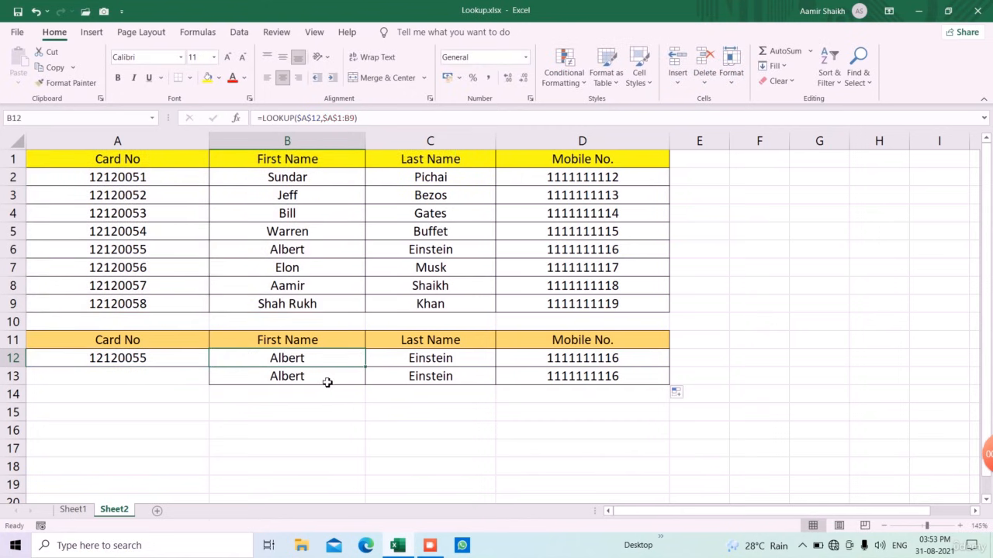
{"action": "left_click", "coordinate": [297, 416]}
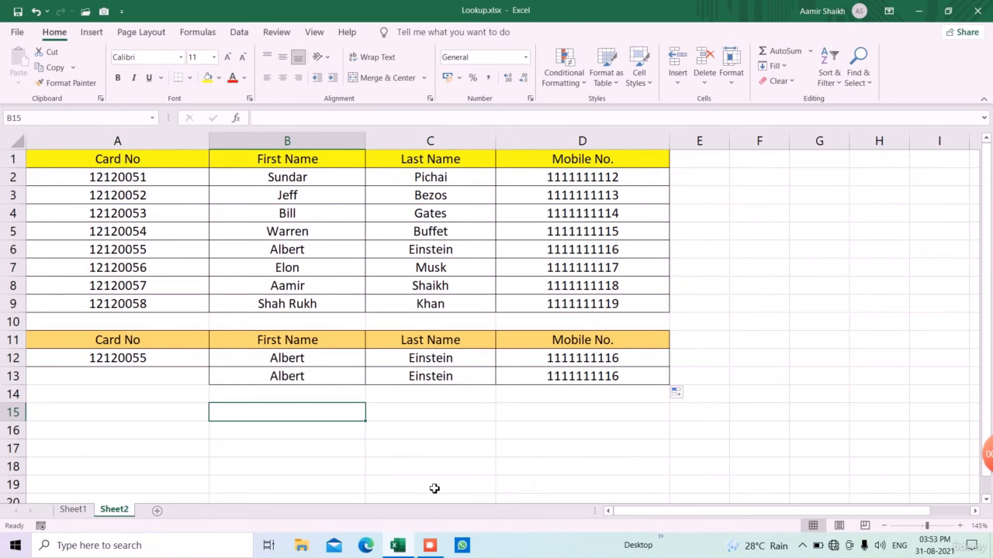
{"action": "left_click", "coordinate": [432, 546]}
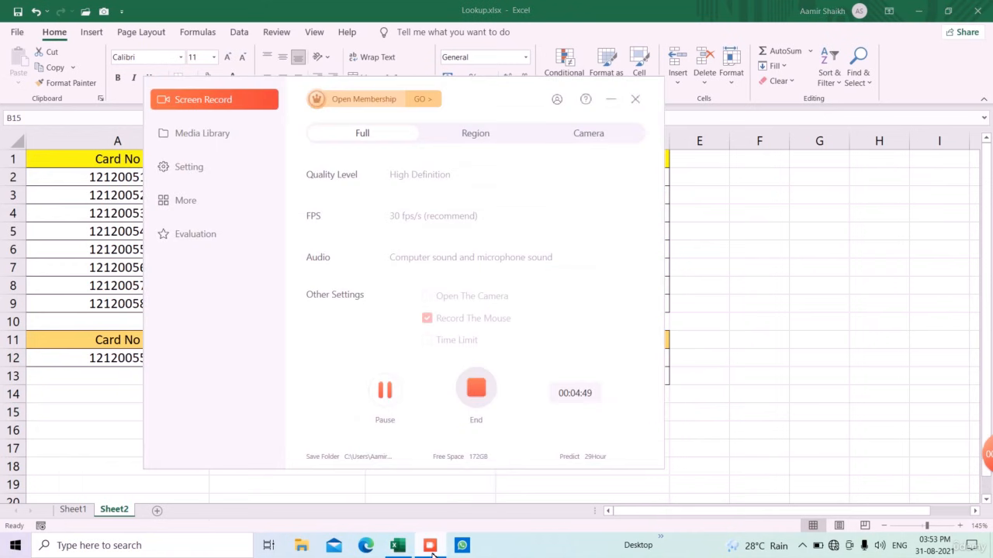
{"action": "left_click", "coordinate": [475, 392]}
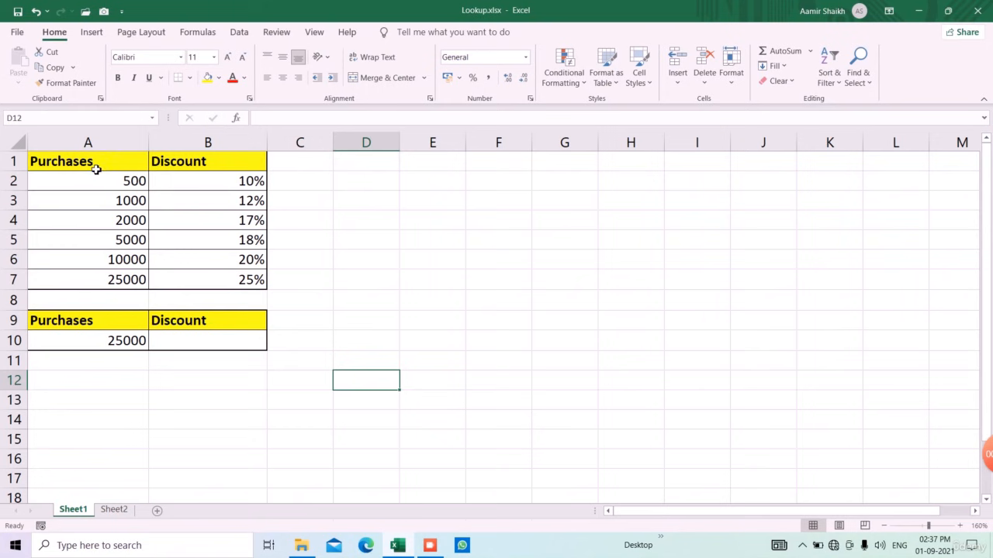
Step: Copy the Purchases and Discount table in A1:B7 and paste it transposed at E3
{"action": "left_click_drag", "start_coordinate": [101, 164], "coordinate": [239, 282]}
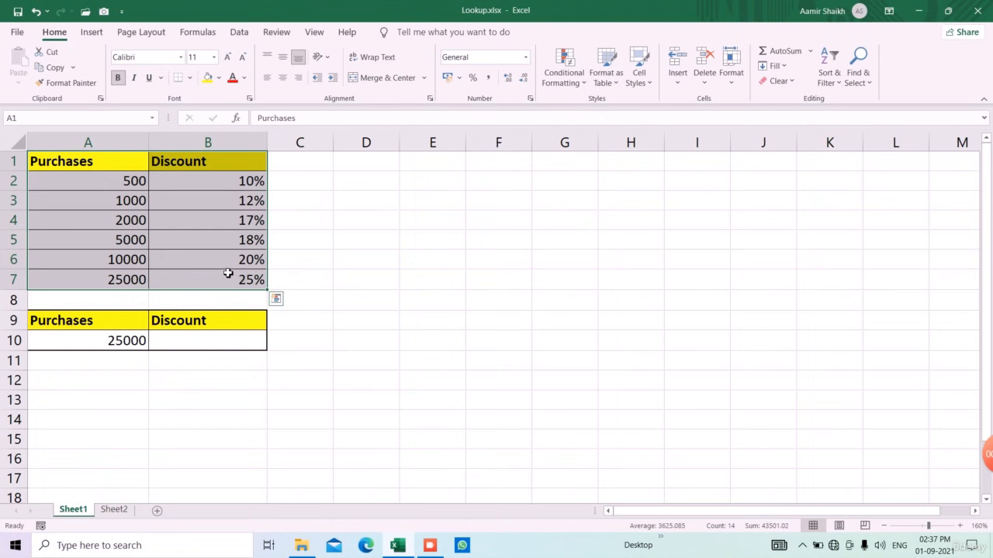
{"action": "left_click", "coordinate": [53, 67]}
{"action": "left_click", "coordinate": [431, 208]}
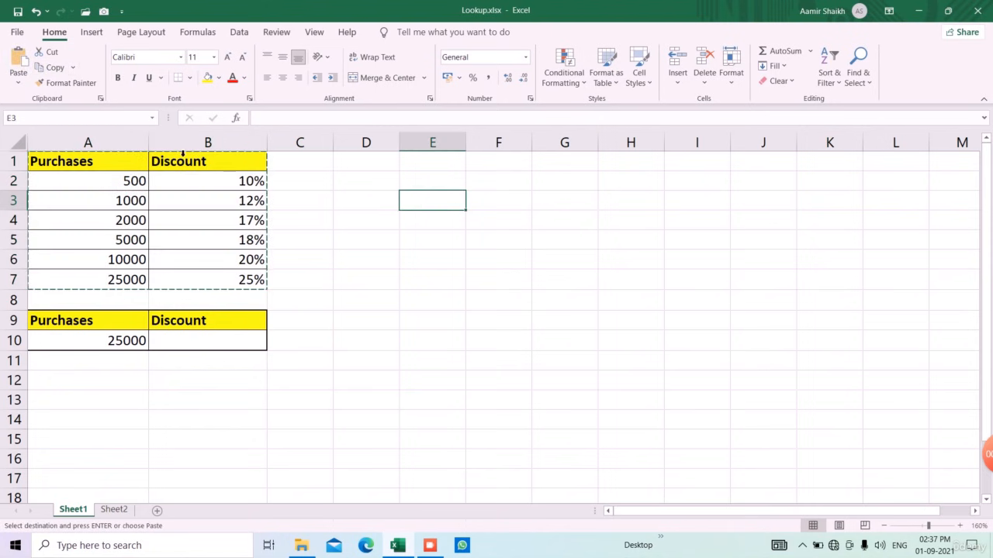
{"action": "left_click", "coordinate": [18, 78]}
{"action": "left_click", "coordinate": [54, 241]}
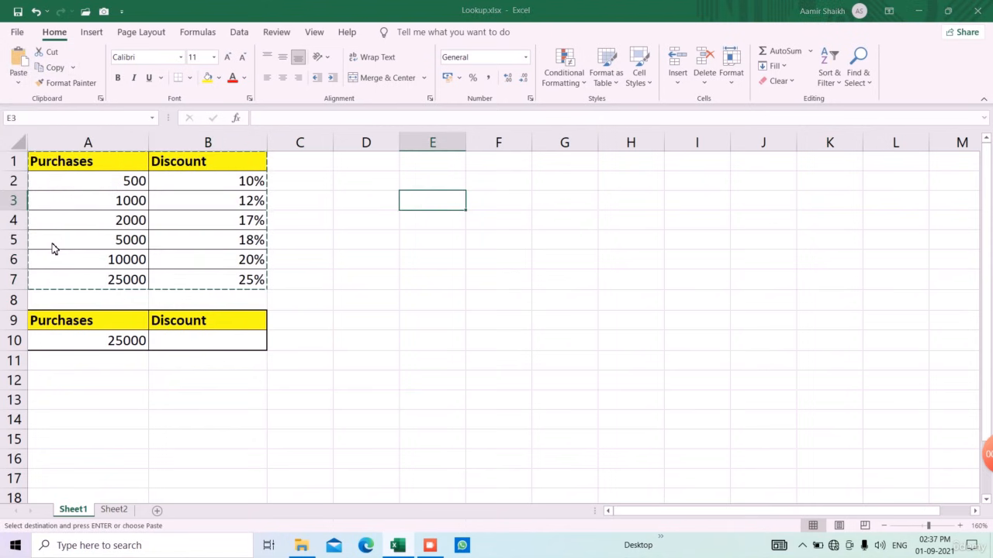
{"action": "left_click", "coordinate": [642, 299]}
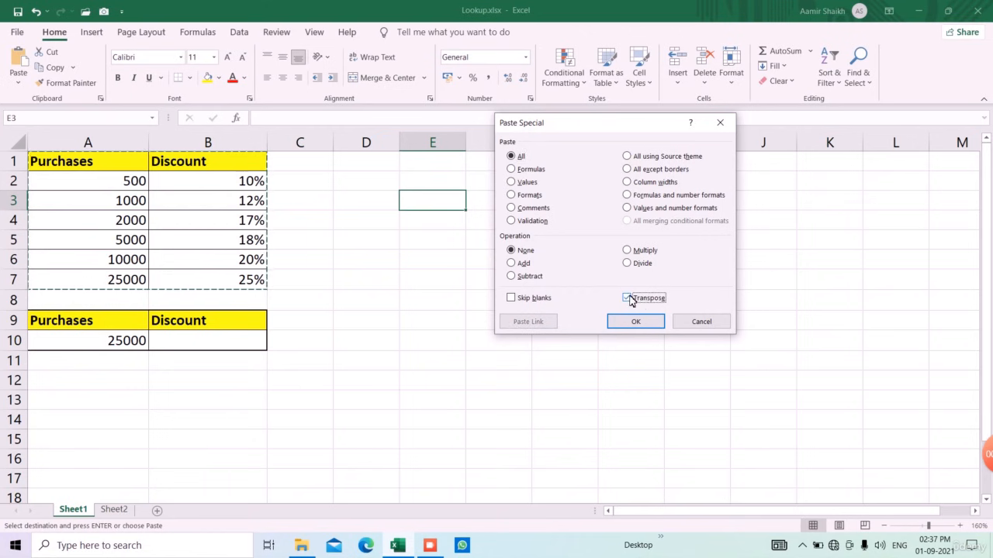
{"action": "left_click", "coordinate": [635, 323]}
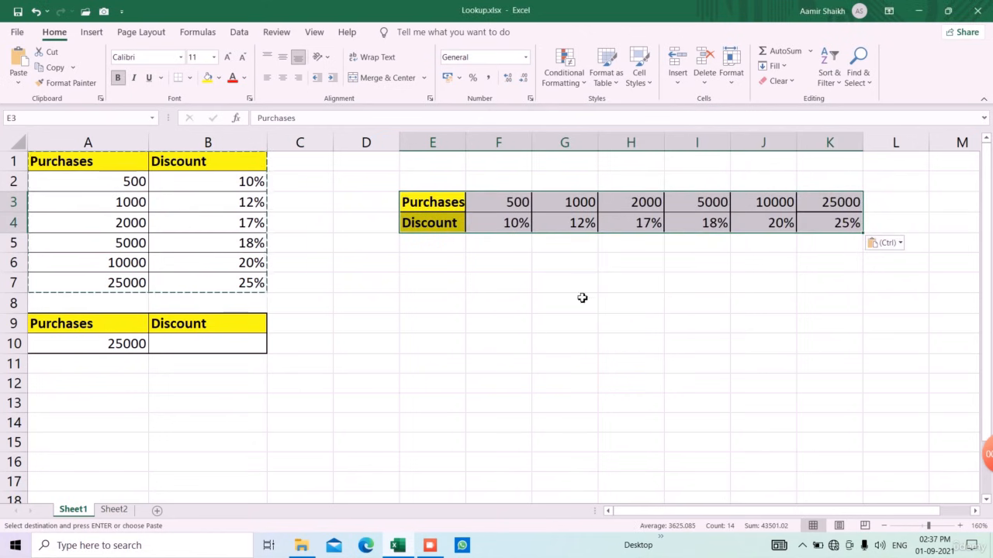
{"action": "left_click", "coordinate": [514, 289]}
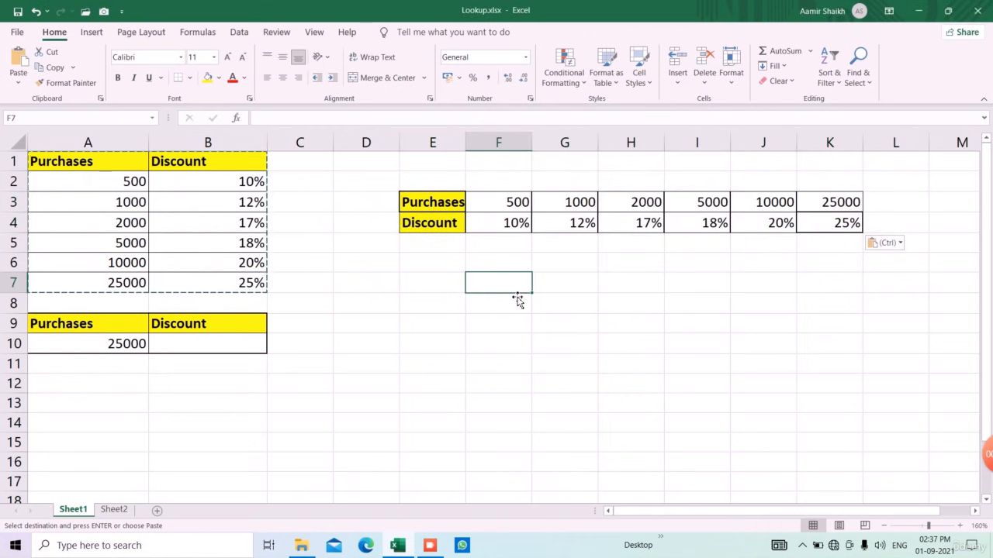
{"action": "key", "text": "Escape"}
{"action": "left_click", "coordinate": [443, 305]}
Step: Copy the Purchases and Discount lookup box from A9:B10 to E7, and widen column F slightly
{"action": "left_click_drag", "start_coordinate": [74, 324], "coordinate": [243, 342]}
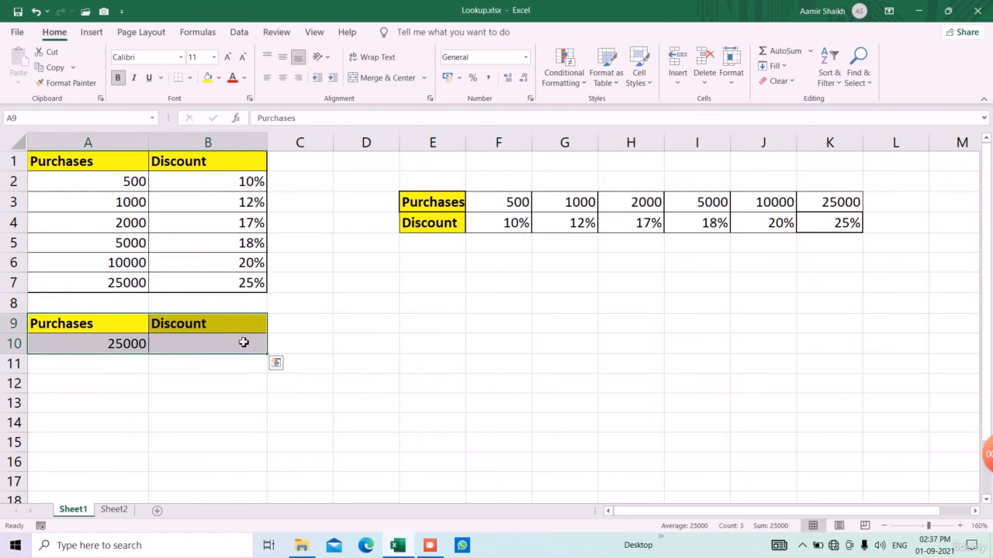
{"action": "key", "text": "ctrl+c"}
{"action": "left_click", "coordinate": [450, 290]}
{"action": "key", "text": "ctrl+v"}
{"action": "left_click", "coordinate": [508, 324]}
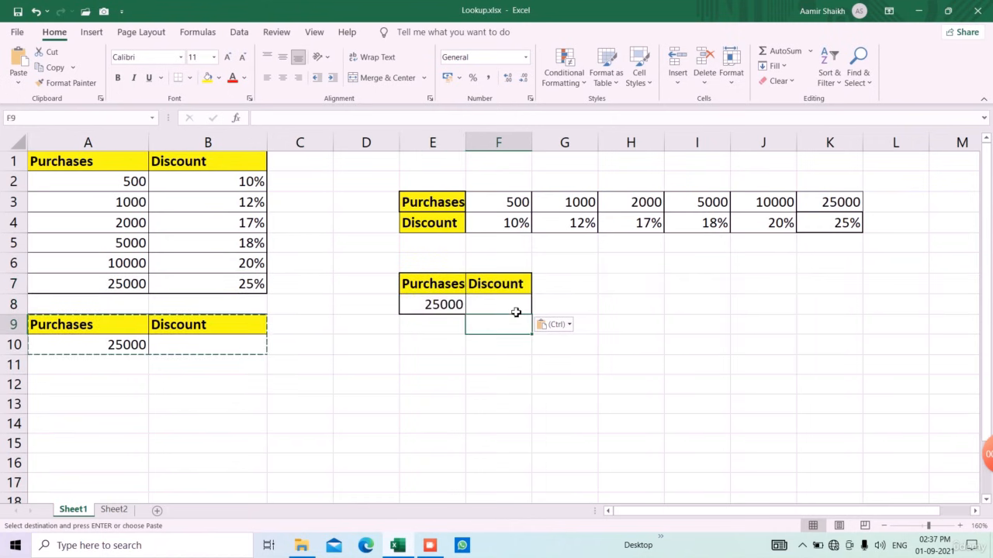
{"action": "left_click_drag", "start_coordinate": [532, 143], "coordinate": [554, 143]}
Step: Start a LOOKUP formula in F8 with E8 as the lookup value
{"action": "left_click", "coordinate": [545, 312]}
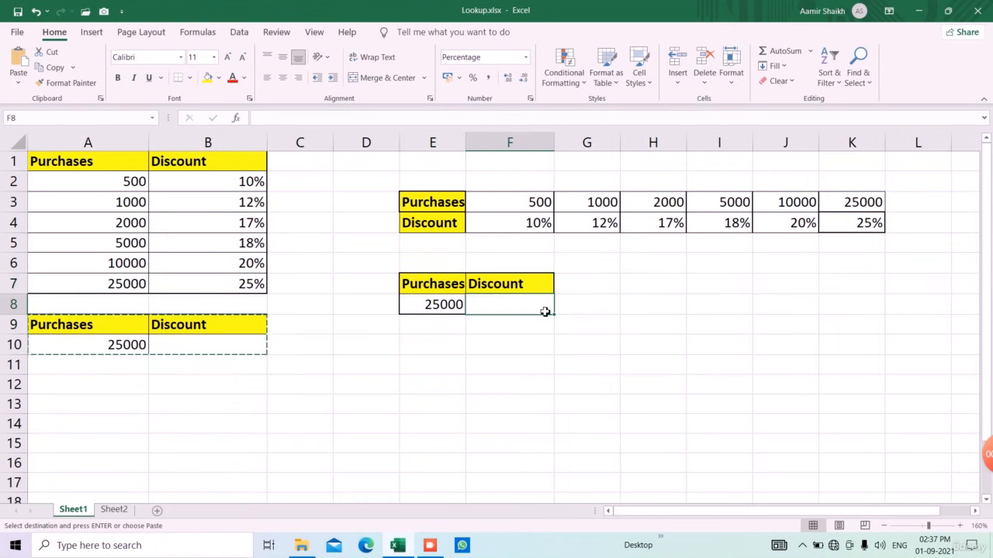
{"action": "type", "text": "="}
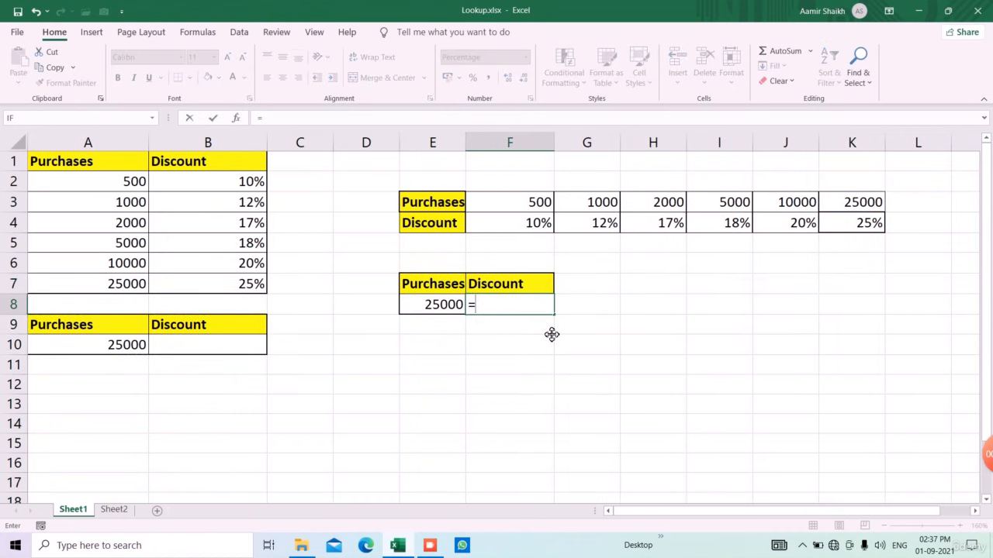
{"action": "type", "text": "loo"}
{"action": "key", "text": "Tab"}
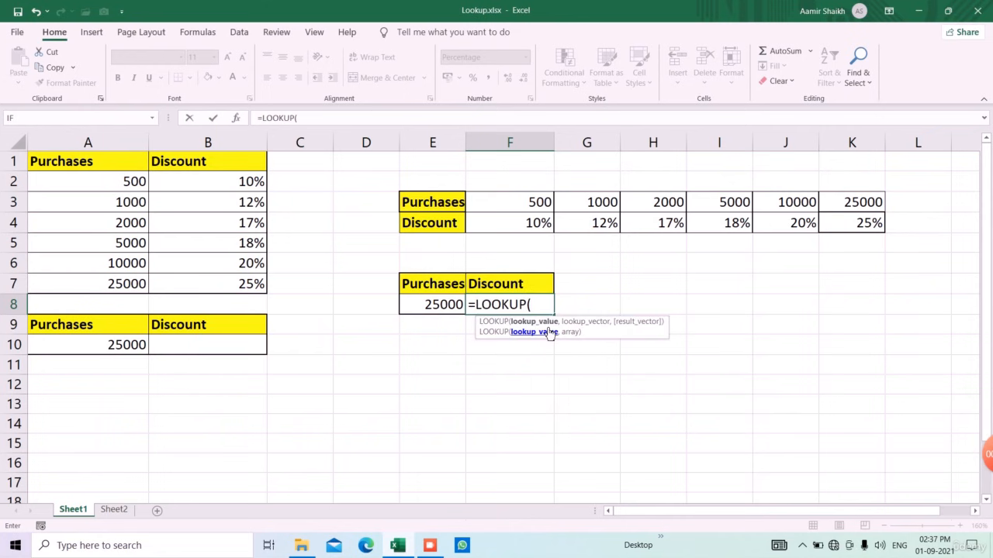
{"action": "key", "text": "Left"}
{"action": "type", "text": ","}
Step: Complete the LOOKUP formula in F8 with the horizontal table E3:K4 as the array
{"action": "key", "text": "Up"}
{"action": "key", "text": "Up"}
{"action": "key", "text": "Up"}
{"action": "key", "text": "Up"}
{"action": "key", "text": "Left"}
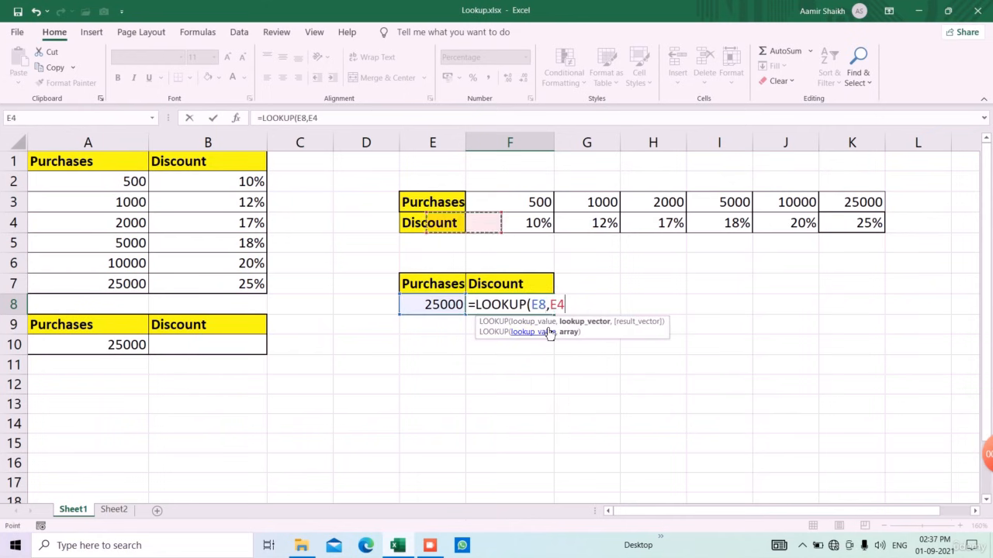
{"action": "key", "text": "Up"}
{"action": "key", "text": "shift+Down"}
{"action": "key", "text": "ctrl+shift+Right"}
{"action": "type", "text": ")"}
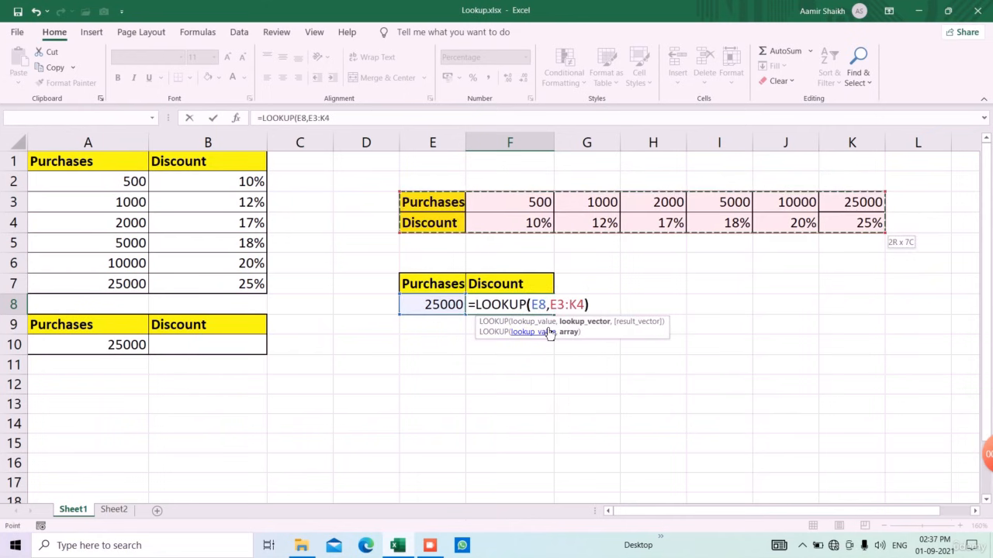
{"action": "key", "text": "Return"}
Step: Set the purchase amount in E8 to 5000 to test the horizontal lookup
{"action": "left_click", "coordinate": [442, 308]}
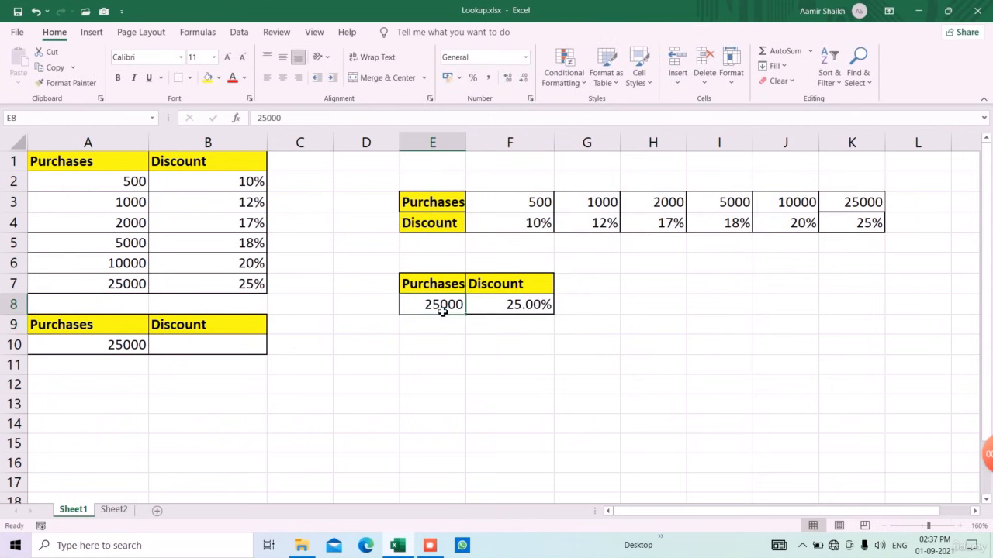
{"action": "type", "text": "5000"}
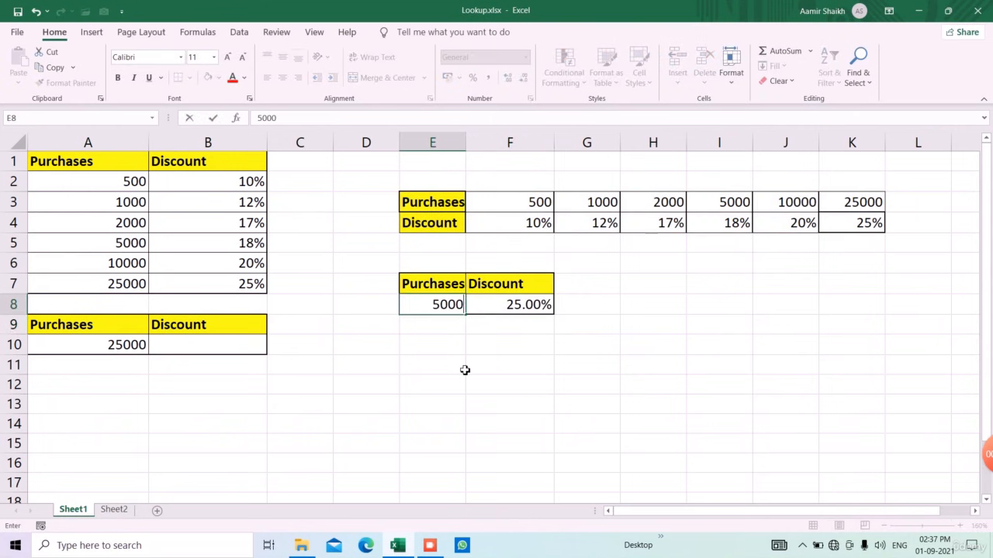
{"action": "key", "text": "Return"}
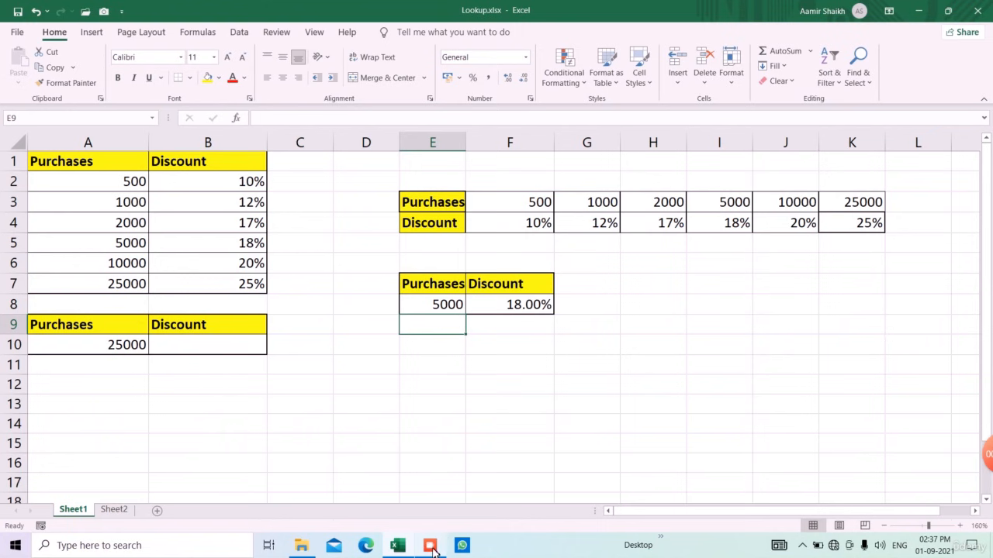
{"action": "mouse_move", "coordinate": [991, 452]}
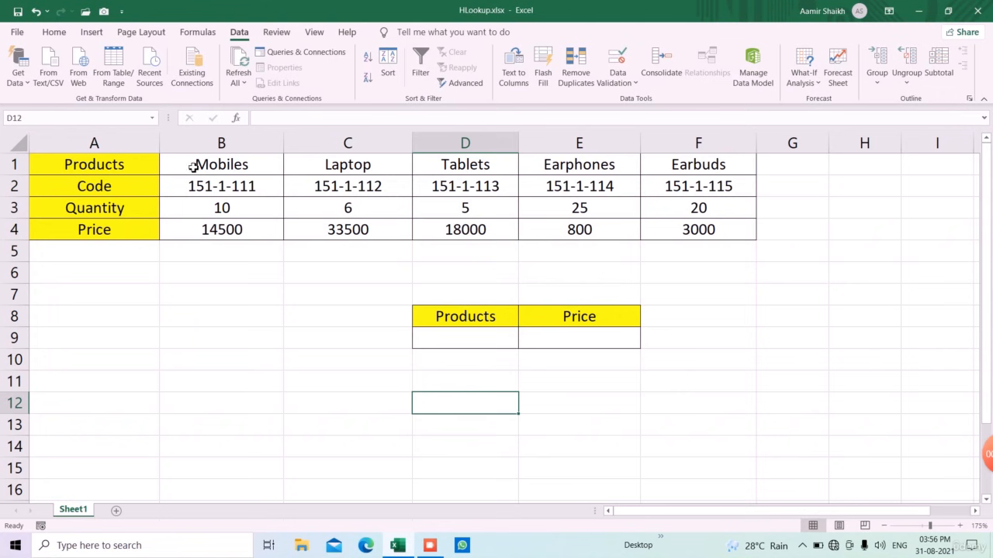
Step: Review the product table A1:F4 in HLookup.xlsx and enter Laptop as the product in D9
{"action": "left_click_drag", "start_coordinate": [158, 166], "coordinate": [753, 231]}
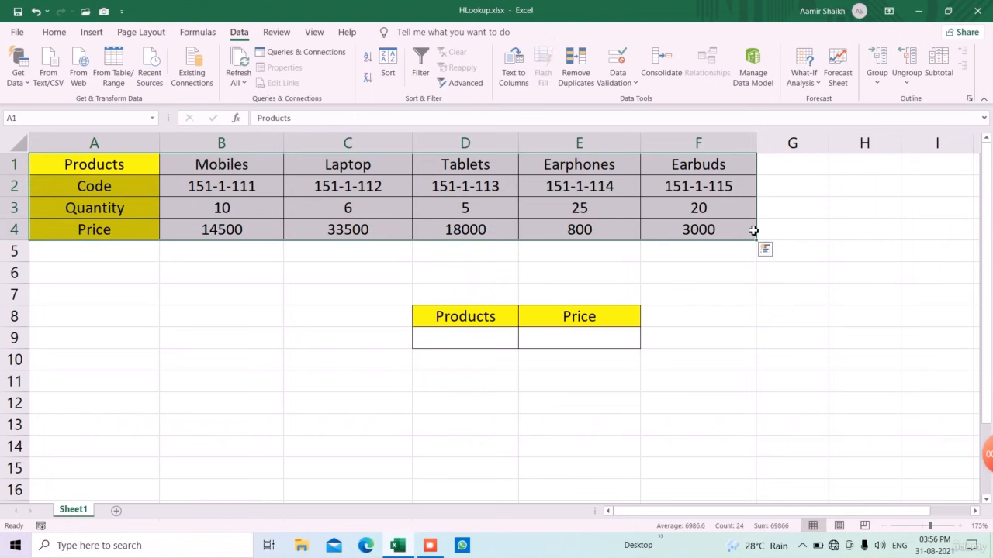
{"action": "left_click", "coordinate": [490, 344]}
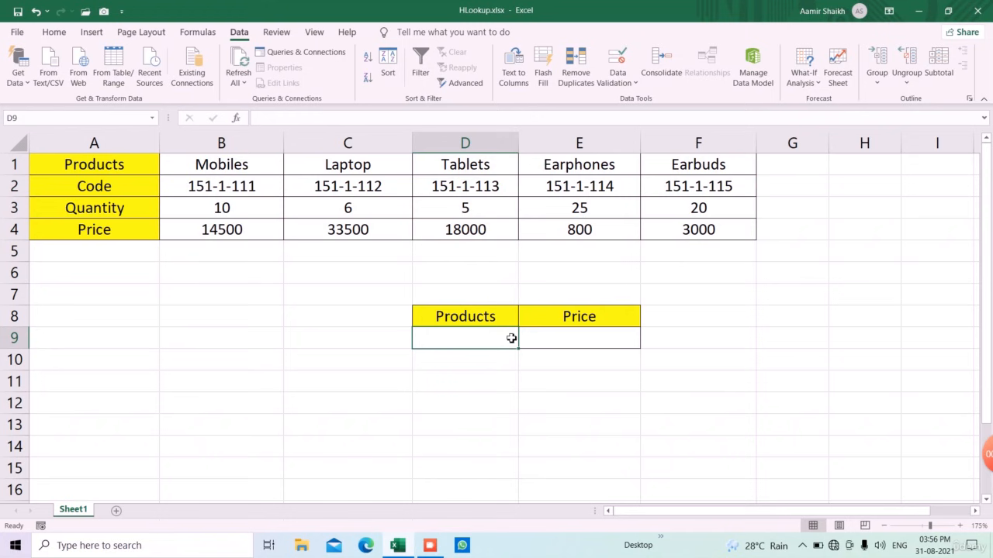
{"action": "left_click", "coordinate": [577, 343]}
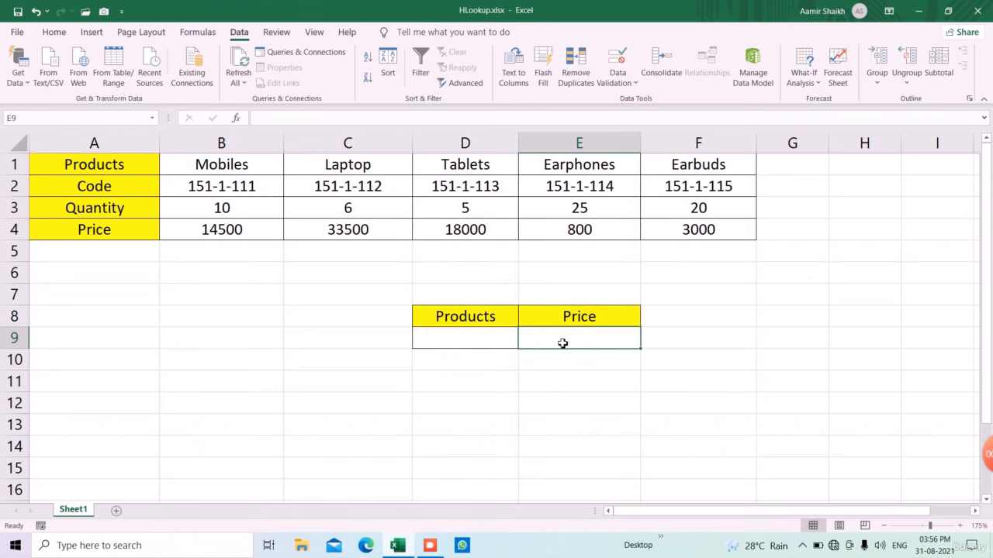
{"action": "left_click", "coordinate": [501, 345]}
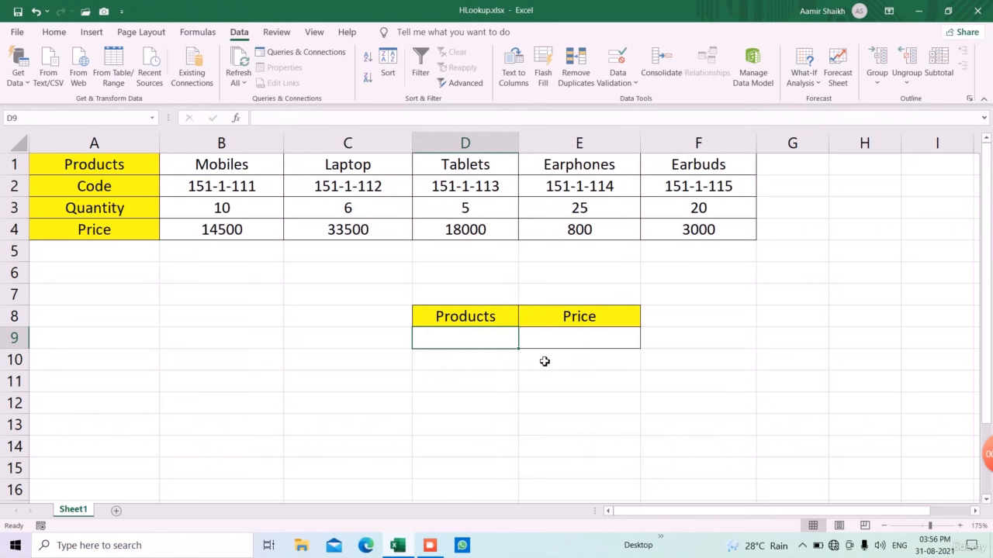
{"action": "type", "text": "Laptop"}
{"action": "key", "text": "Return"}
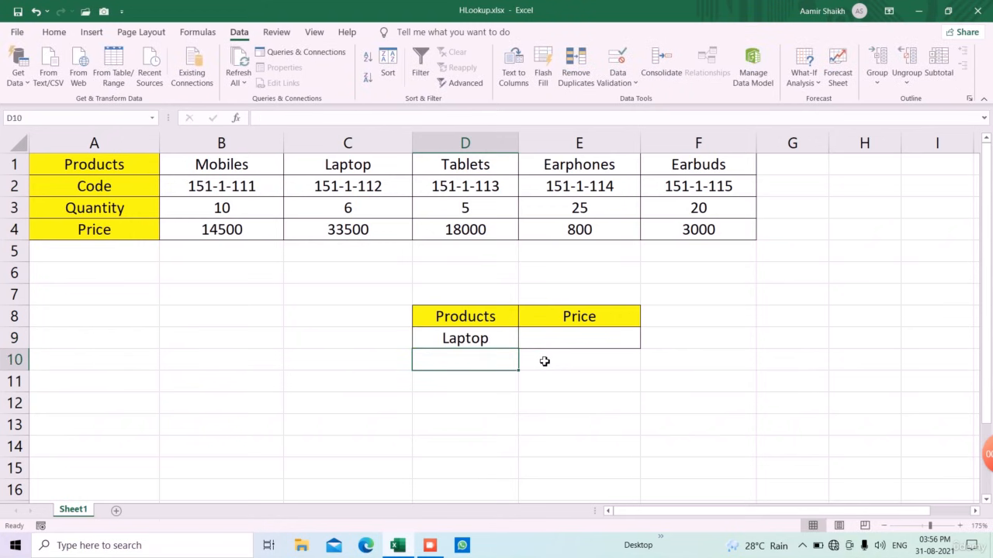
Step: Start an HLOOKUP formula in the Price cell E9 with D9 as the lookup value
{"action": "key", "text": "Right"}
{"action": "key", "text": "Up"}
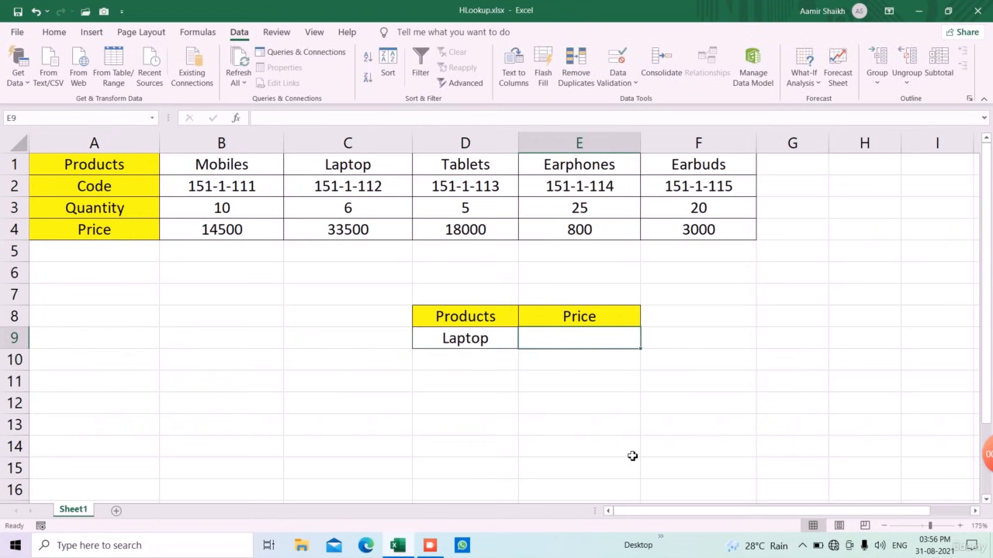
{"action": "type", "text": "="}
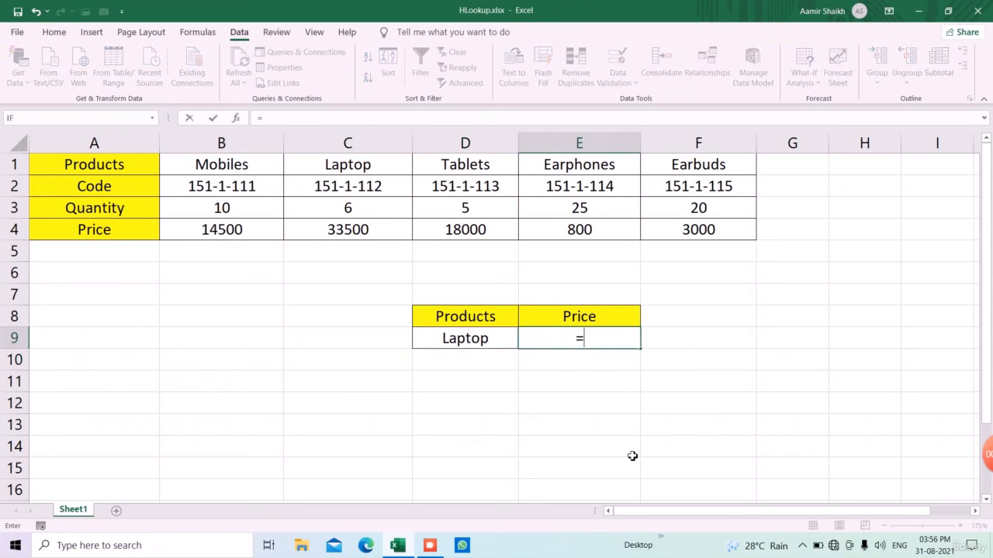
{"action": "type", "text": "hl"}
{"action": "key", "text": "Tab"}
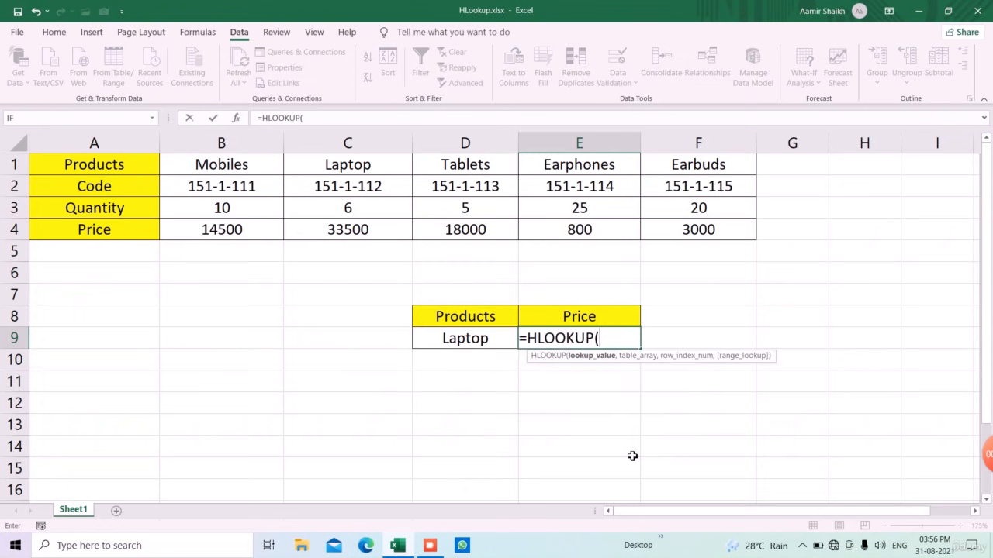
{"action": "key", "text": "Left"}
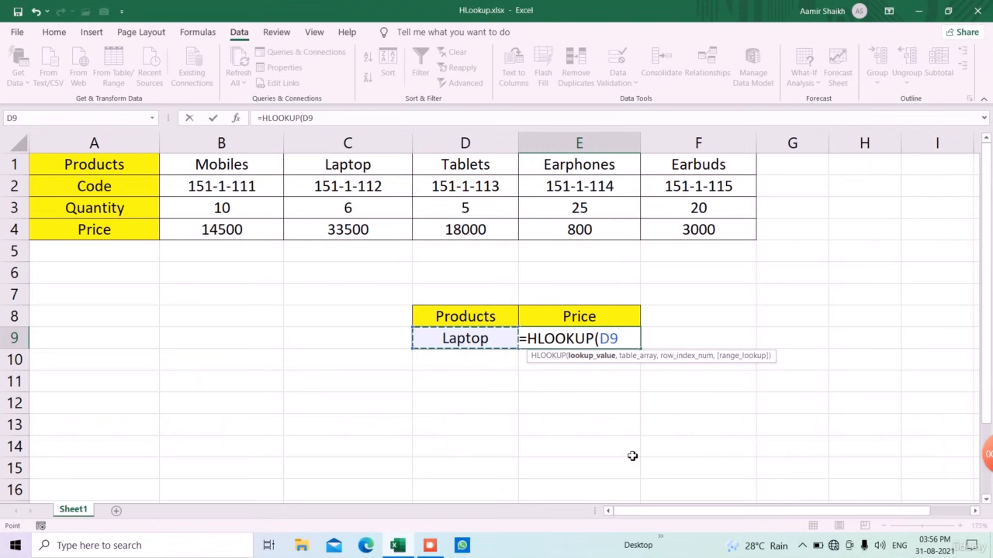
{"action": "type", "text": ","}
Step: Set the product table A1:F4 as the table array of the HLOOKUP formula in E9
{"action": "key", "text": "Left"}
{"action": "key", "text": "Up"}
{"action": "key", "text": "Left"}
{"action": "key", "text": "Left"}
{"action": "key", "text": "Left"}
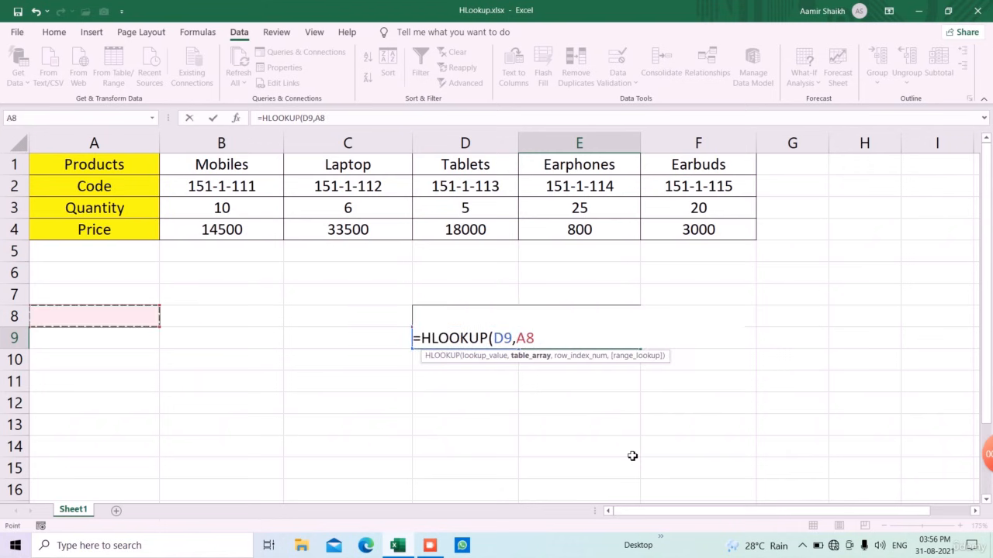
{"action": "key", "text": "Up"}
{"action": "key", "text": "Up"}
{"action": "key", "text": "Up"}
{"action": "key", "text": "Up"}
{"action": "key", "text": "Up"}
{"action": "key", "text": "Up"}
{"action": "key", "text": "Up"}
{"action": "key", "text": "ctrl+shift+Right"}
{"action": "key", "text": "ctrl+shift+Down"}
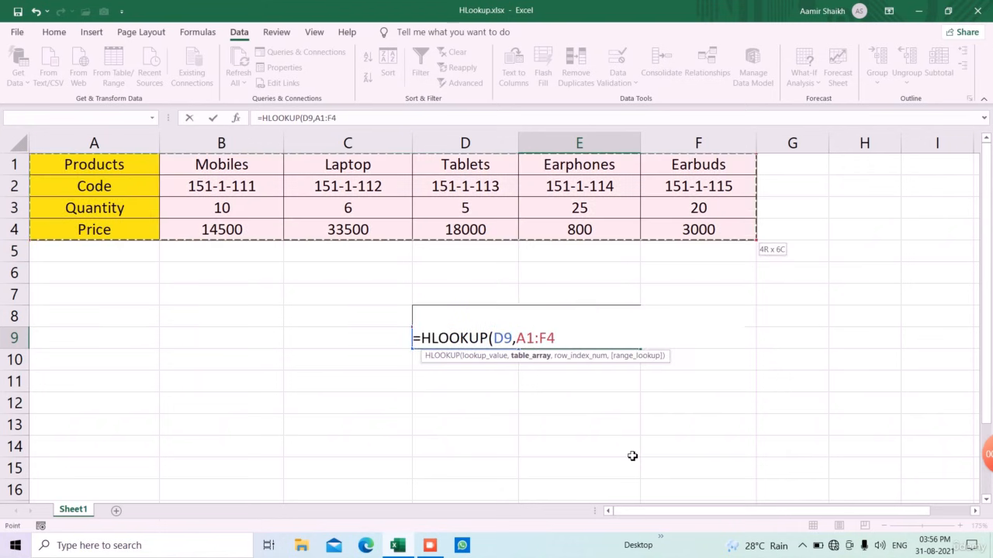
{"action": "type", "text": ","}
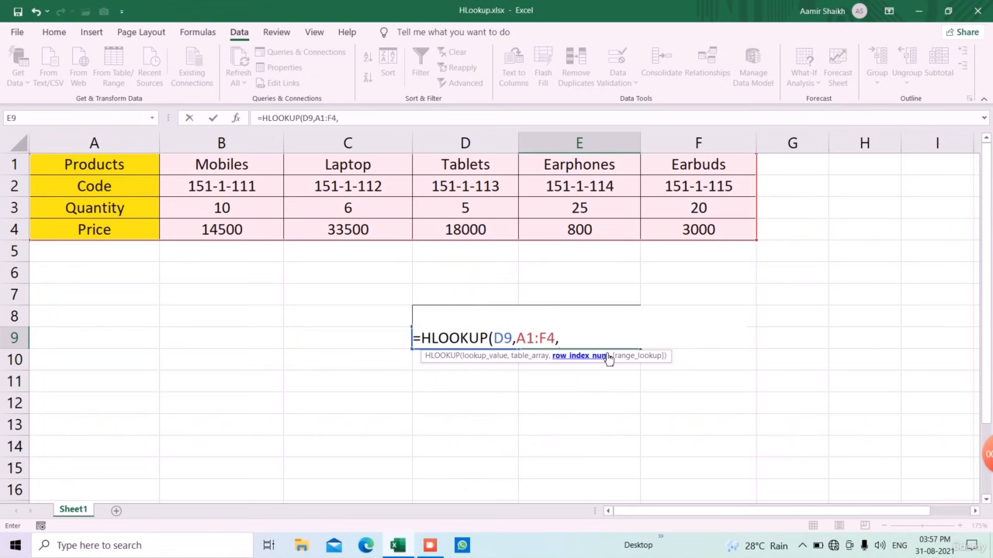
Step: Complete the HLOOKUP formula in E9 with row index 4 and range lookup 0 for an exact match
{"action": "type", "text": "4,0"}
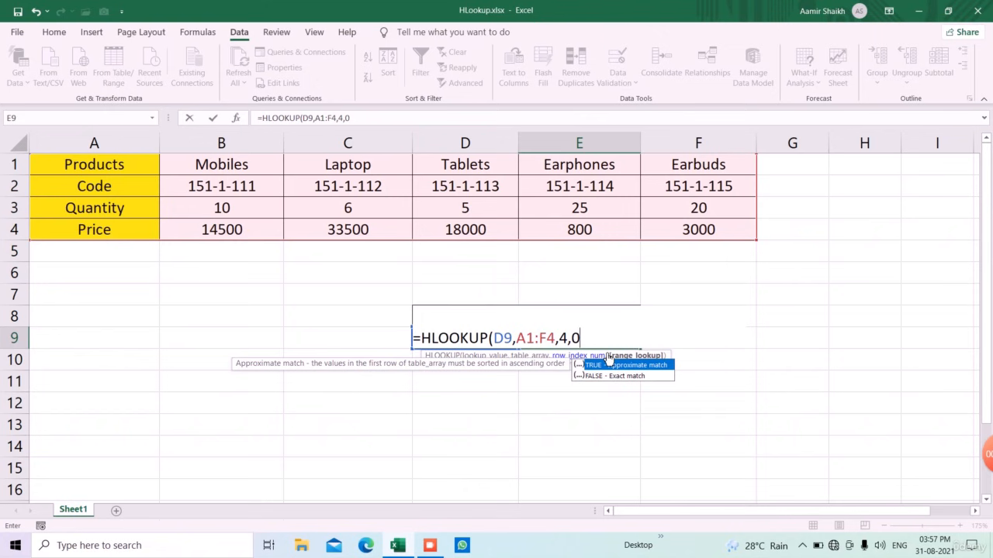
{"action": "key", "text": "BackSpace"}
{"action": "type", "text": "1"}
{"action": "key", "text": "BackSpace"}
{"action": "type", "text": "0)"}
{"action": "key", "text": "Return"}
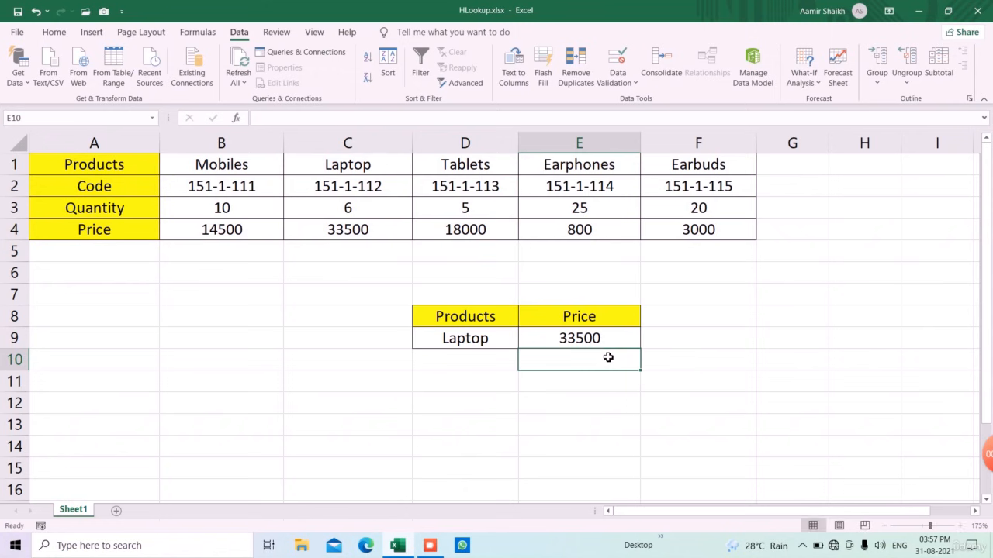
Step: Change the lookup product in D9 to Tablets
{"action": "left_click", "coordinate": [503, 343]}
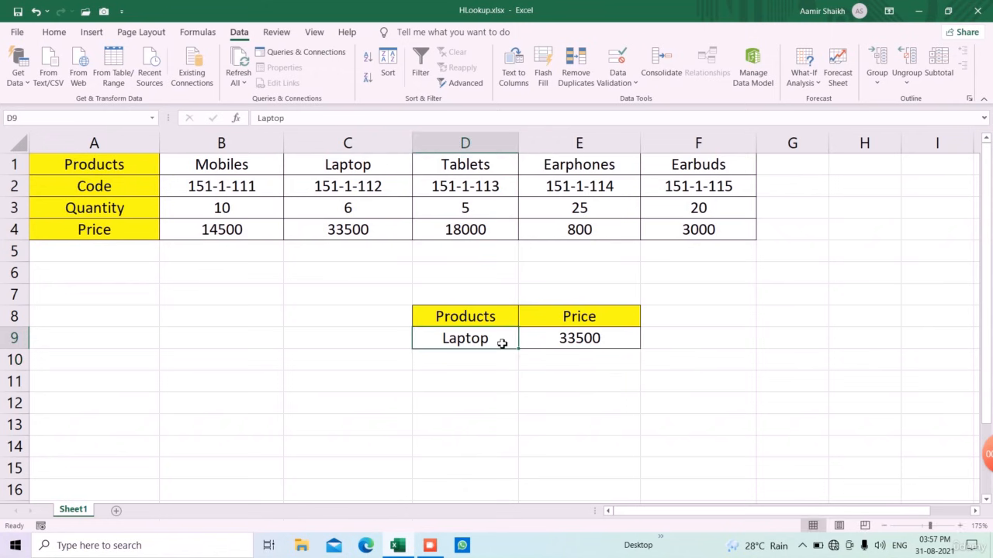
{"action": "type", "text": "Tablets"}
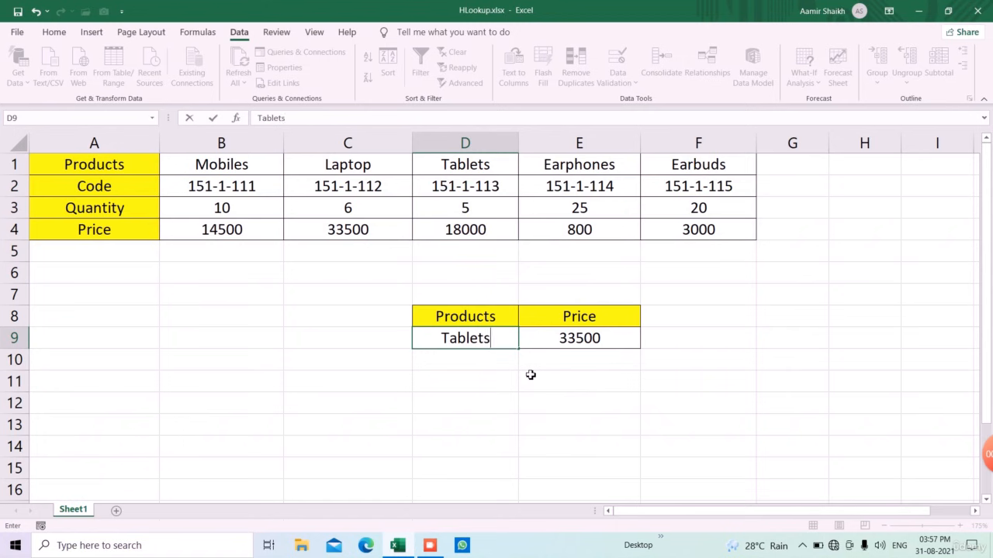
{"action": "key", "text": "Return"}
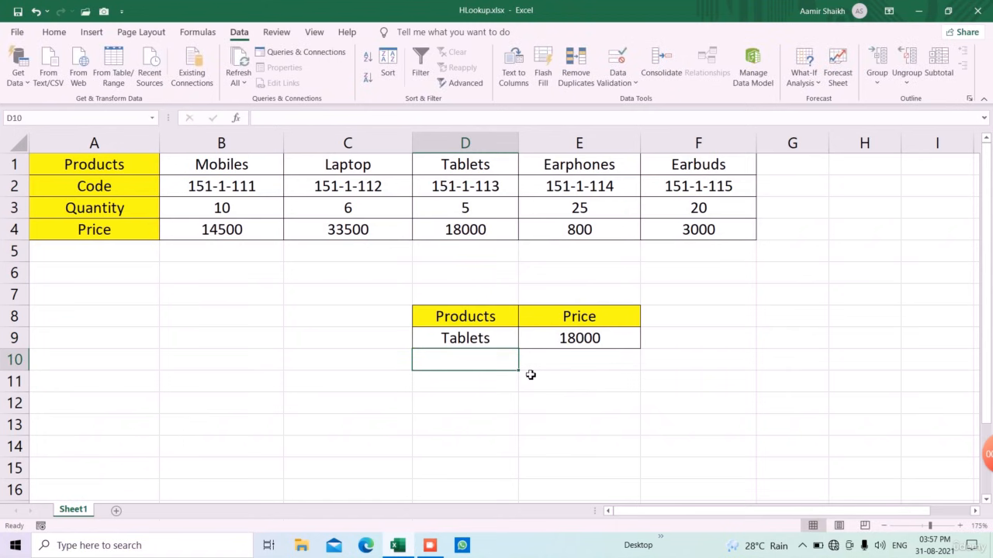
Step: Set the Tablets price in D4 of the product table to 18500
{"action": "left_click", "coordinate": [489, 236]}
{"action": "type", "text": "185"}
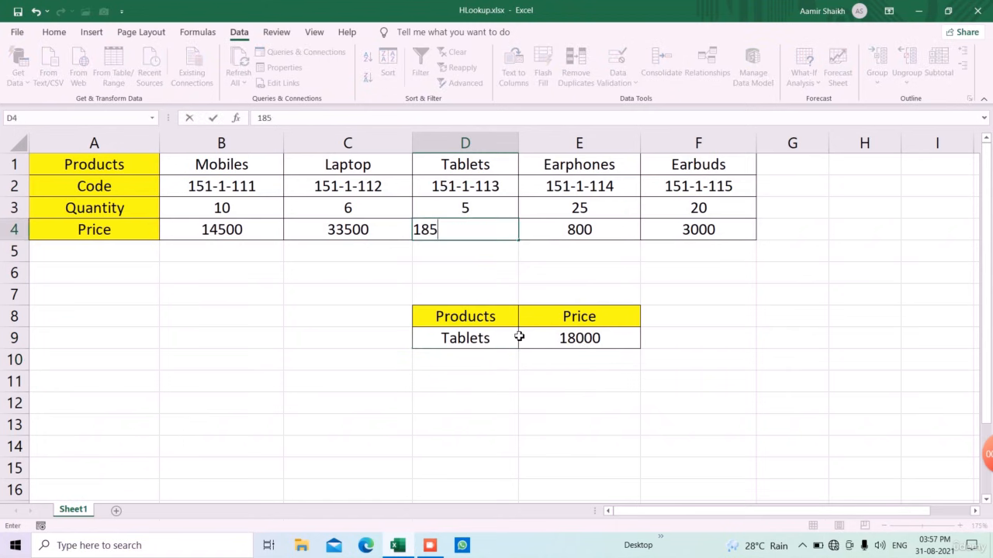
{"action": "type", "text": "00"}
{"action": "key", "text": "Return"}
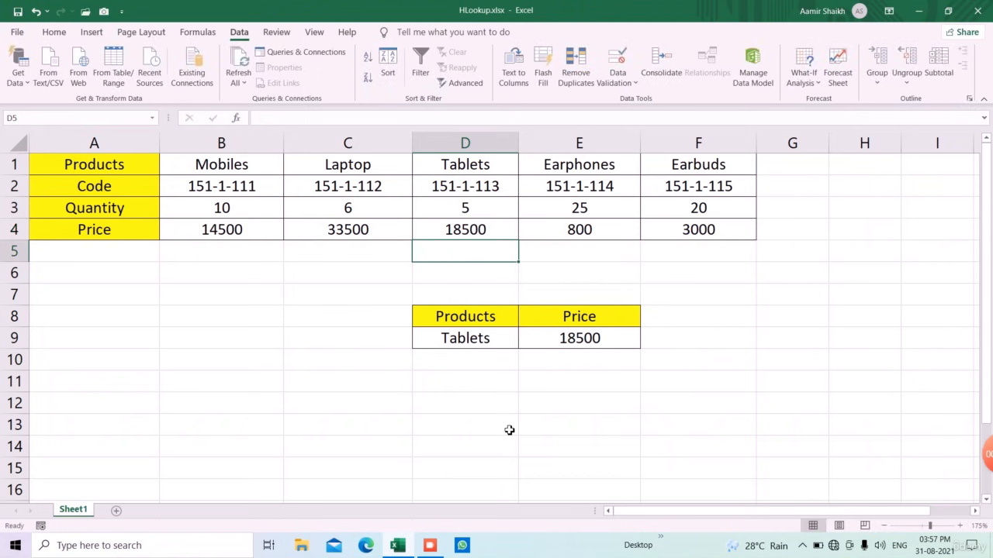
Step: Review the lookup value, row index and range lookup arguments of the HLOOKUP formula in E9
{"action": "left_click", "coordinate": [591, 341]}
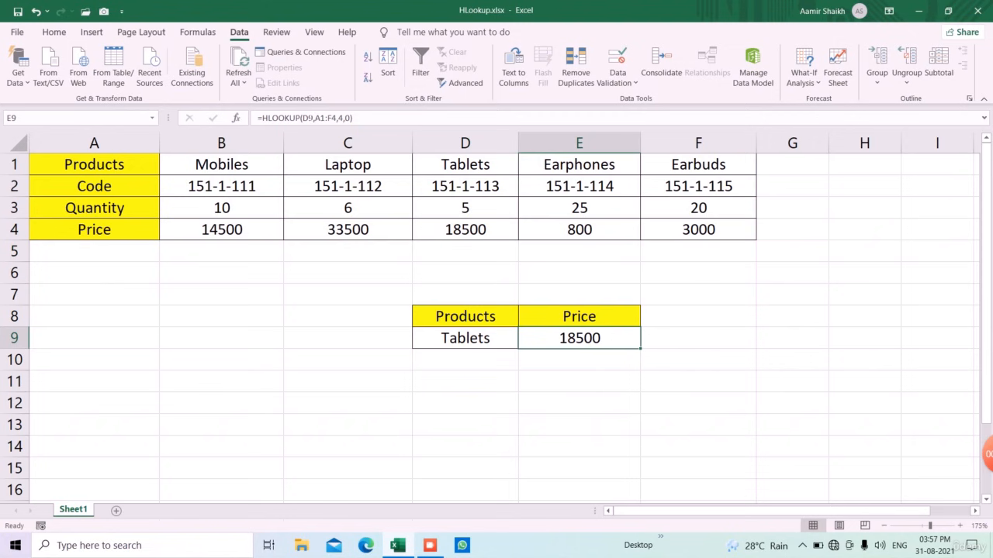
{"action": "left_click", "coordinate": [302, 118]}
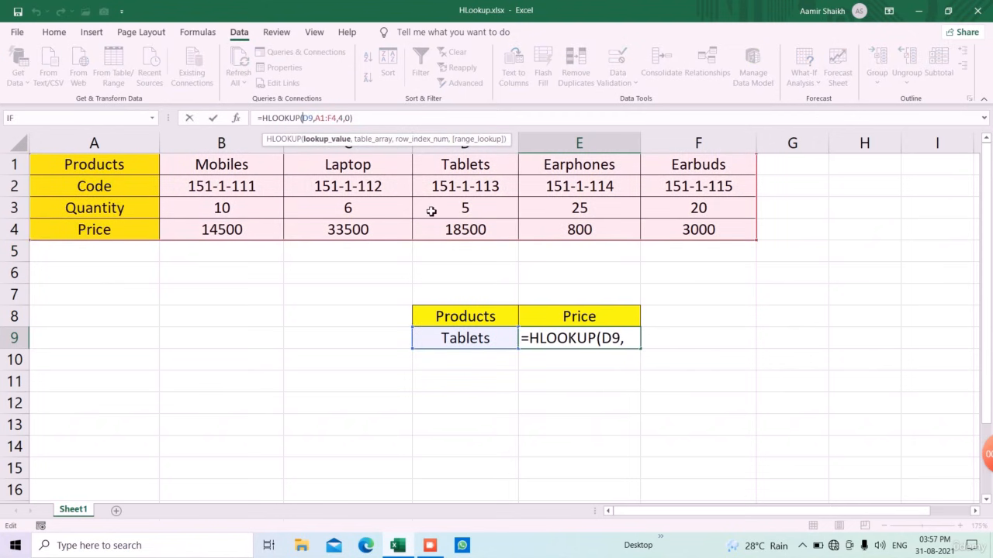
{"action": "left_click", "coordinate": [338, 118]}
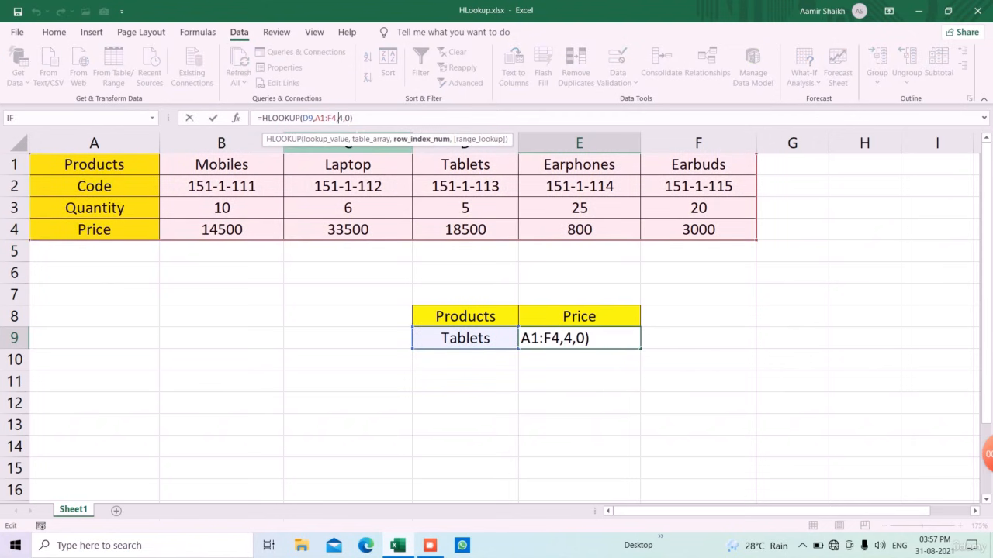
{"action": "left_click", "coordinate": [351, 118]}
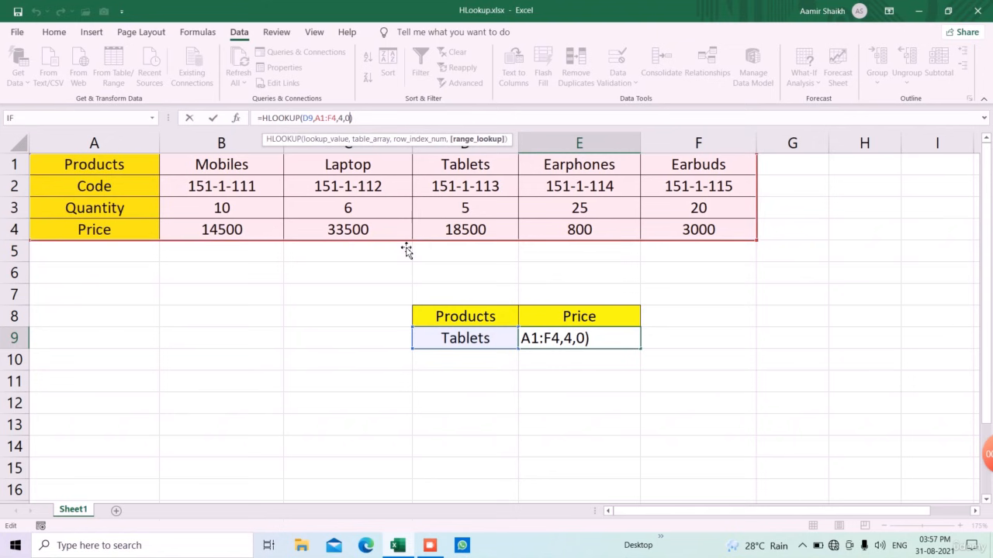
{"action": "key", "text": "Return"}
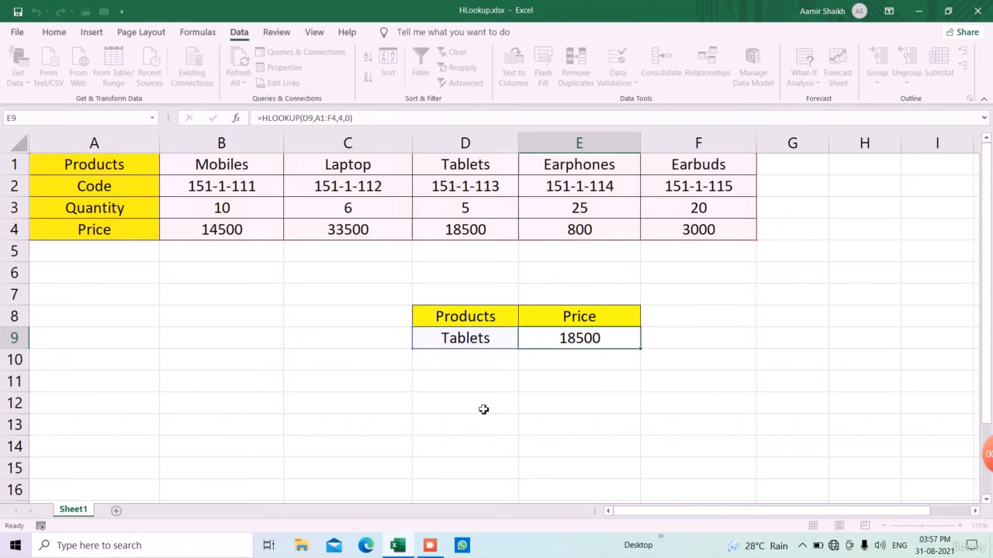
{"action": "left_click", "coordinate": [430, 546]}
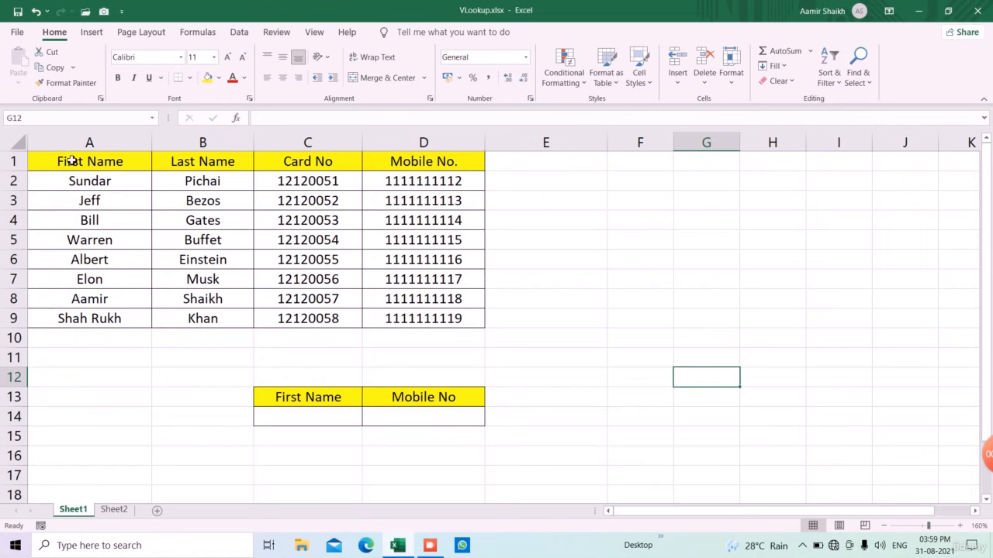
Step: Review the contact table A1:D9 in VLookup.xlsx and enter the first name from row 4 in C14
{"action": "left_click_drag", "start_coordinate": [71, 160], "coordinate": [427, 317]}
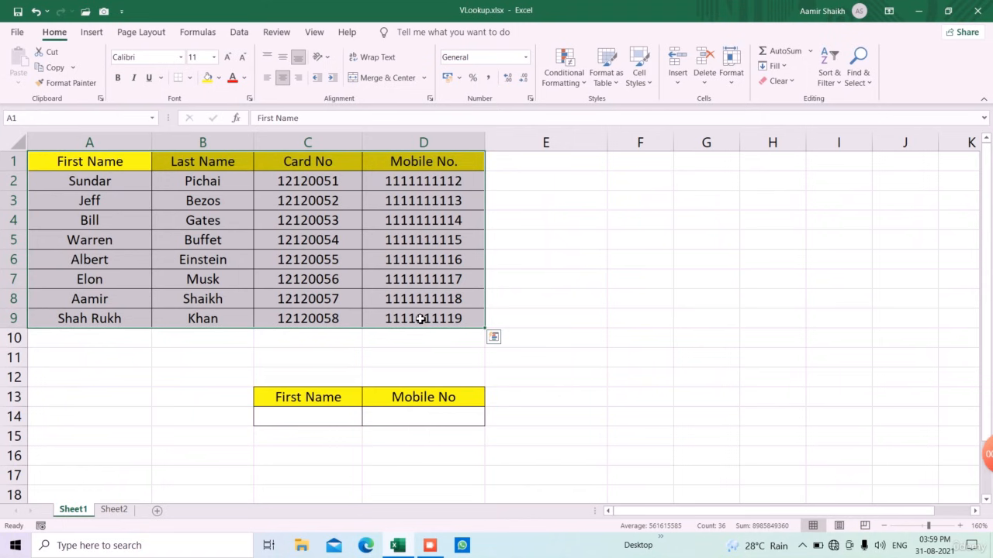
{"action": "left_click", "coordinate": [319, 423]}
{"action": "type", "text": "Bill"}
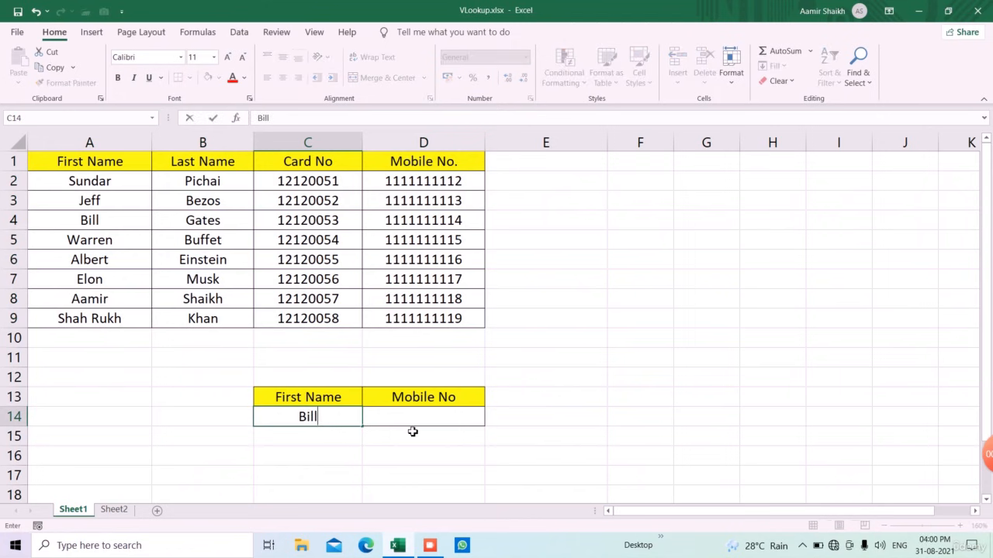
{"action": "key", "text": "Tab"}
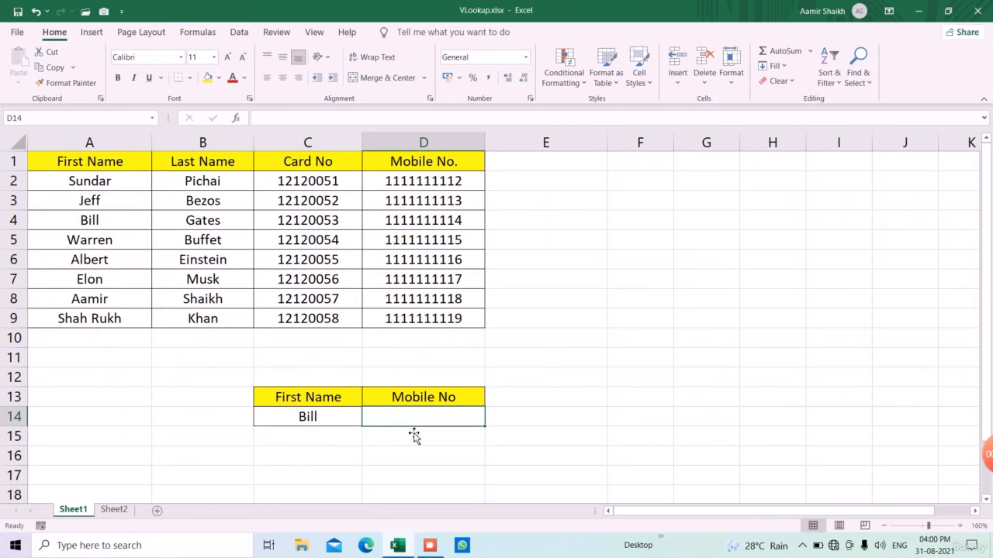
Step: Start a VLOOKUP formula in the Mobile No cell D14 with C14 as the lookup value
{"action": "type", "text": "=vl"}
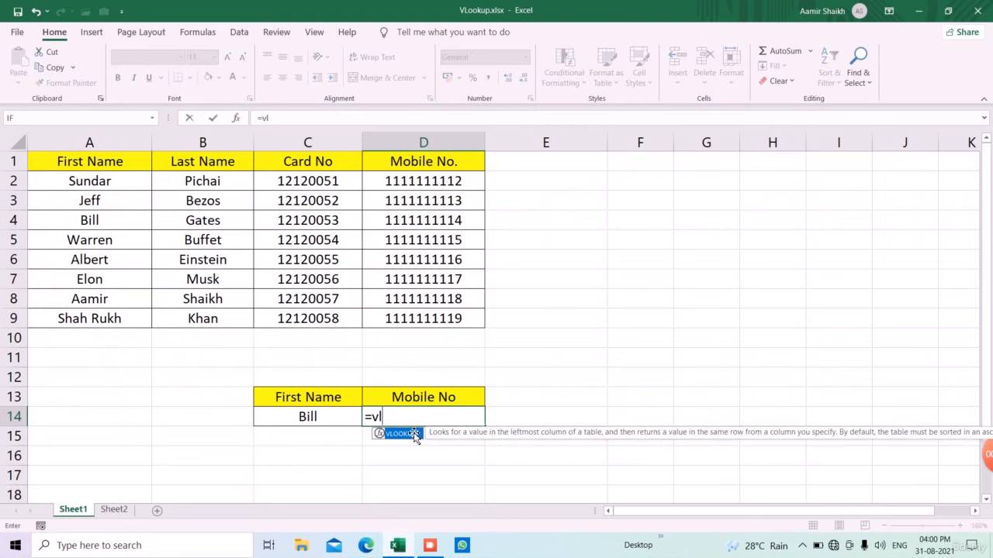
{"action": "key", "text": "Tab"}
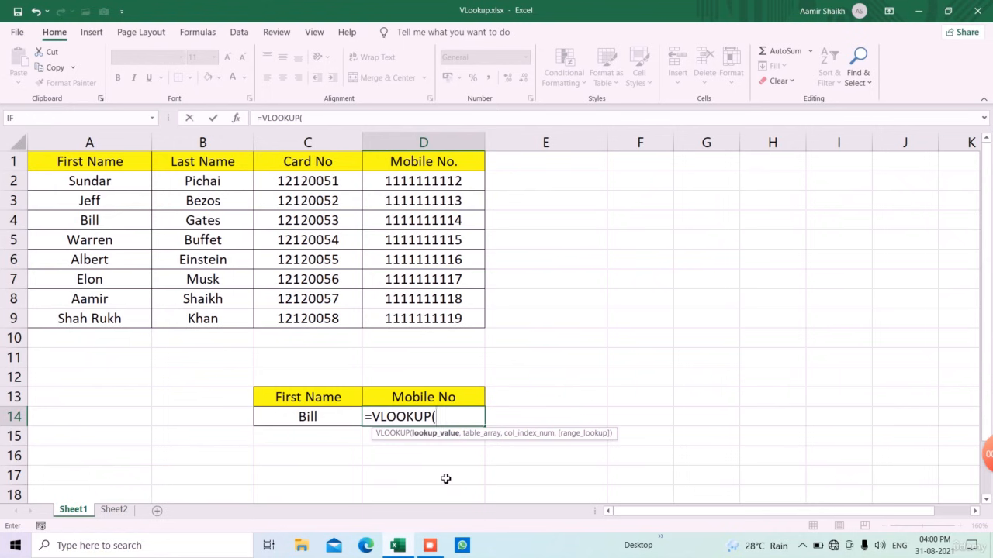
{"action": "key", "text": "Left"}
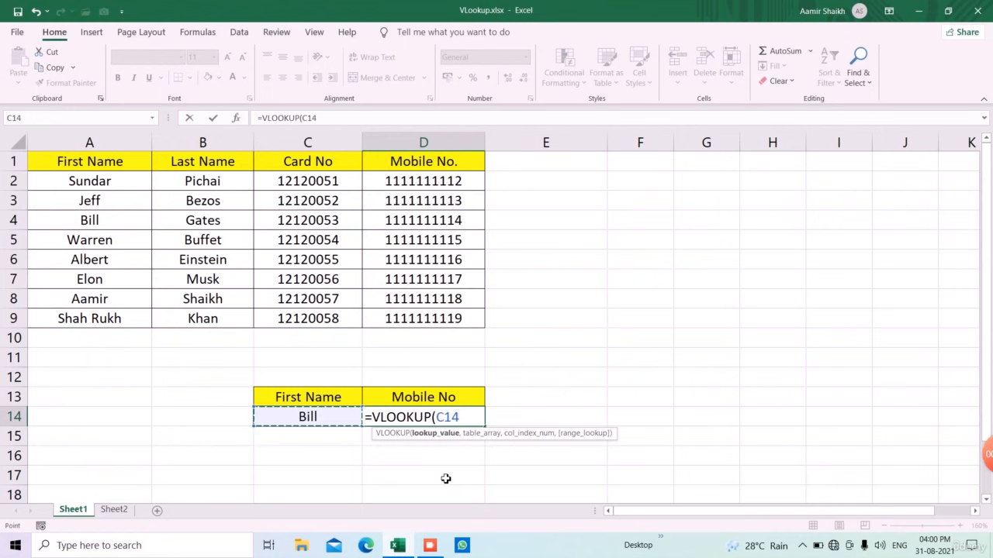
{"action": "type", "text": ","}
Step: Set the contact table A1:D9 as the table array of the VLOOKUP formula in D14
{"action": "key", "text": "Left"}
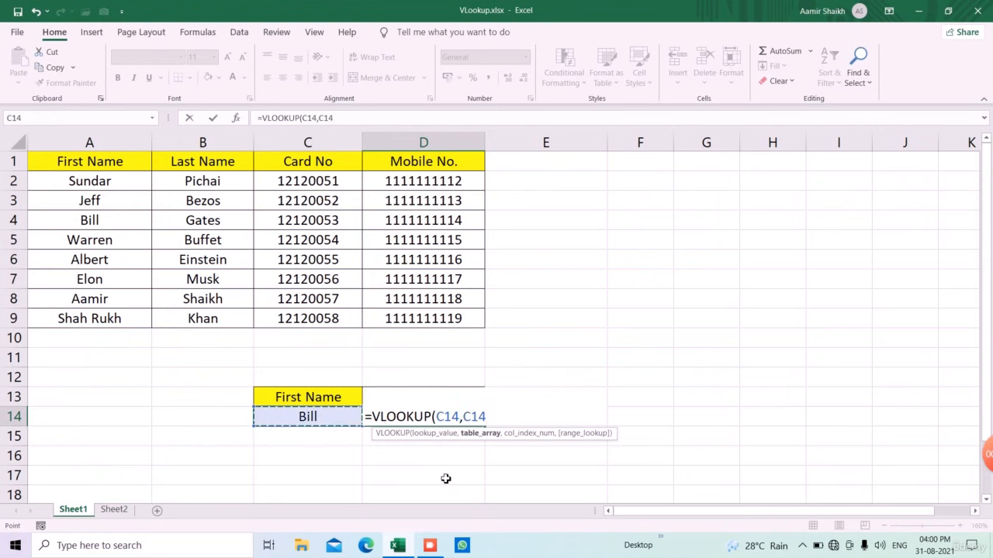
{"action": "key", "text": "Up"}
{"action": "key", "text": "Left"}
{"action": "key", "text": "Left"}
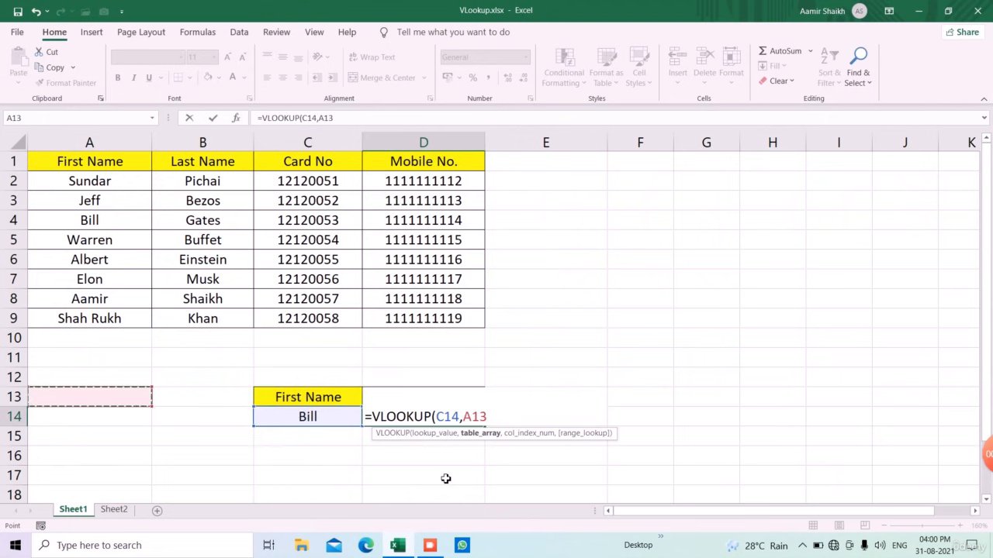
{"action": "key", "text": "ctrl+Up"}
{"action": "key", "text": "ctrl+Up"}
{"action": "key", "text": "ctrl+shift+Right"}
{"action": "key", "text": "ctrl+shift+Down"}
Step: Complete the VLOOKUP formula in D14 with column index 4 and range lookup 0 for an exact match
{"action": "type", "text": ",4"}
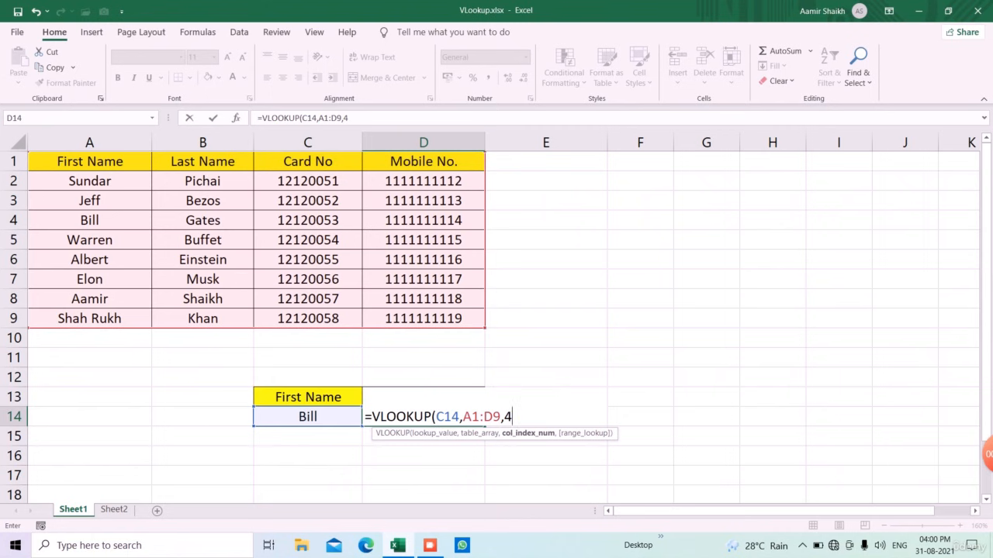
{"action": "type", "text": ",0)"}
{"action": "key", "text": "Return"}
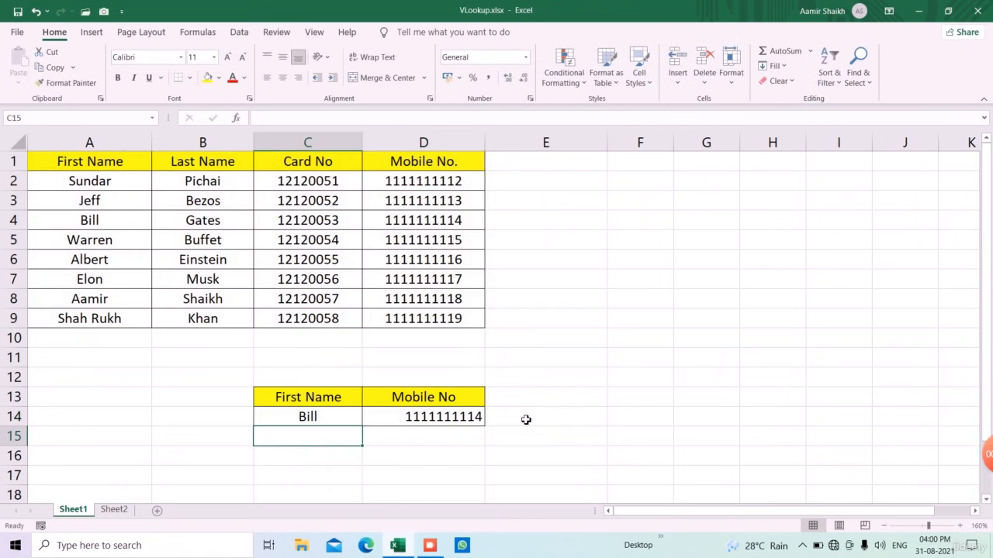
Step: Test the VLOOKUP in D14 by replacing C14 with the first name from row 6 and with the one from row 8
{"action": "left_click", "coordinate": [12, 223]}
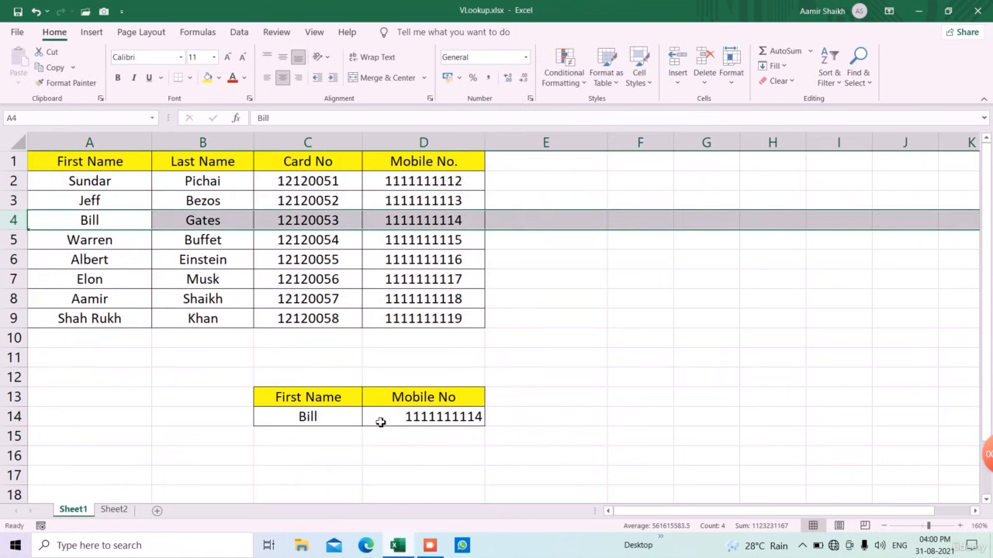
{"action": "left_click", "coordinate": [323, 420]}
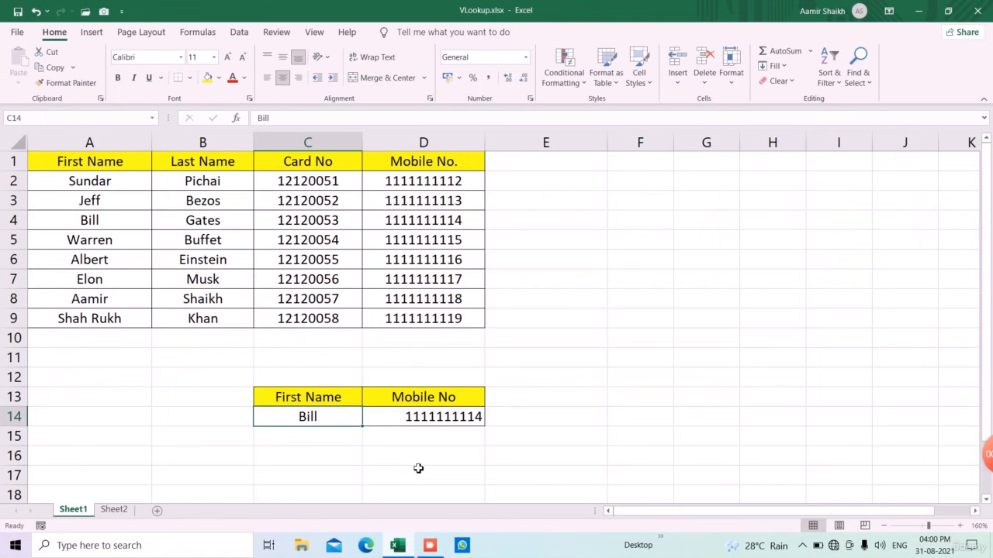
{"action": "type", "text": "Alber"}
{"action": "key", "text": "BackSpace"}
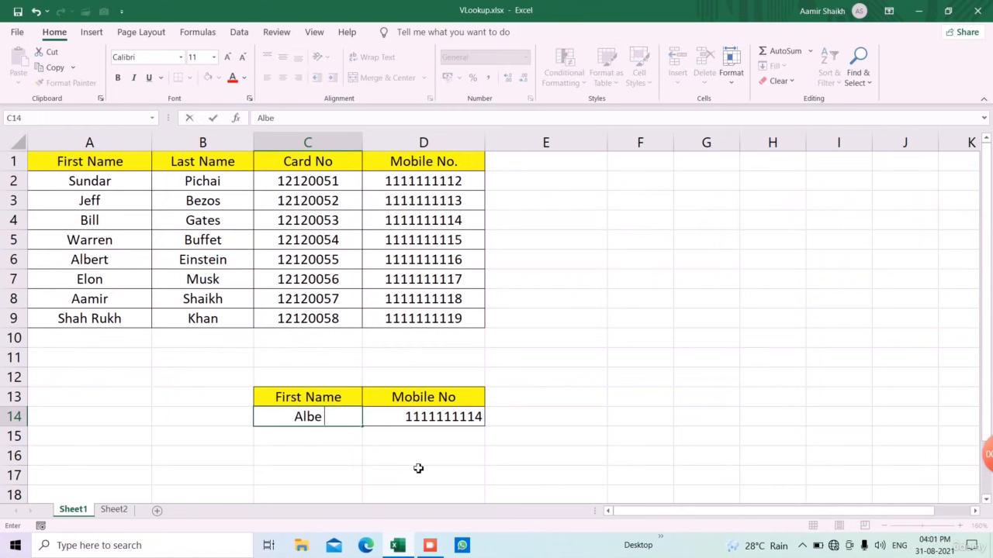
{"action": "type", "text": "rt"}
{"action": "key", "text": "Return"}
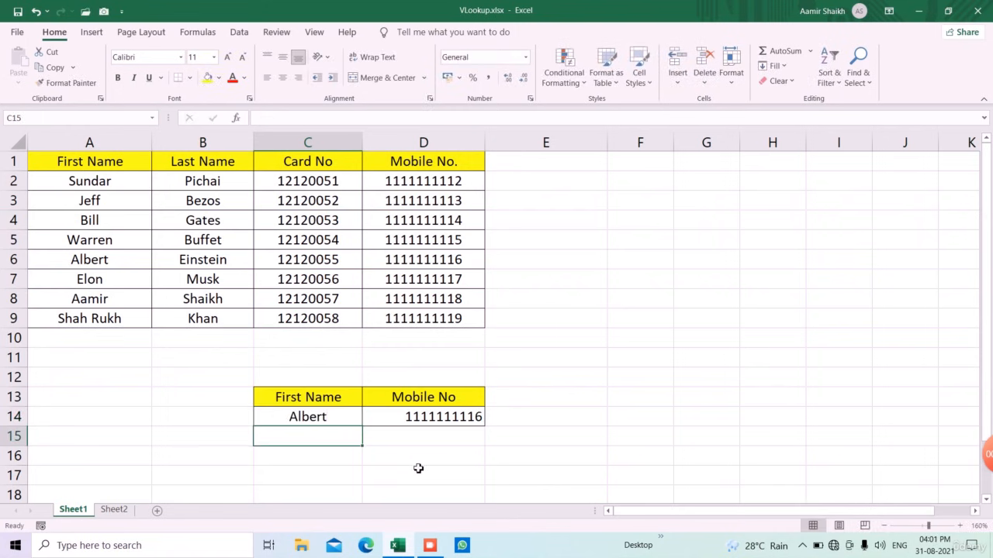
{"action": "key", "text": "Up"}
{"action": "type", "text": "Aamir"}
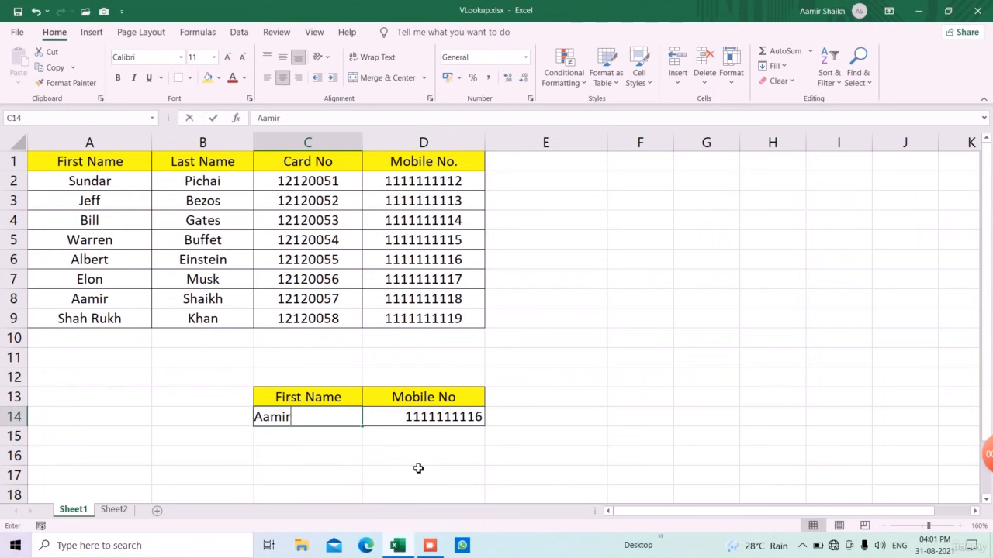
{"action": "key", "text": "Return"}
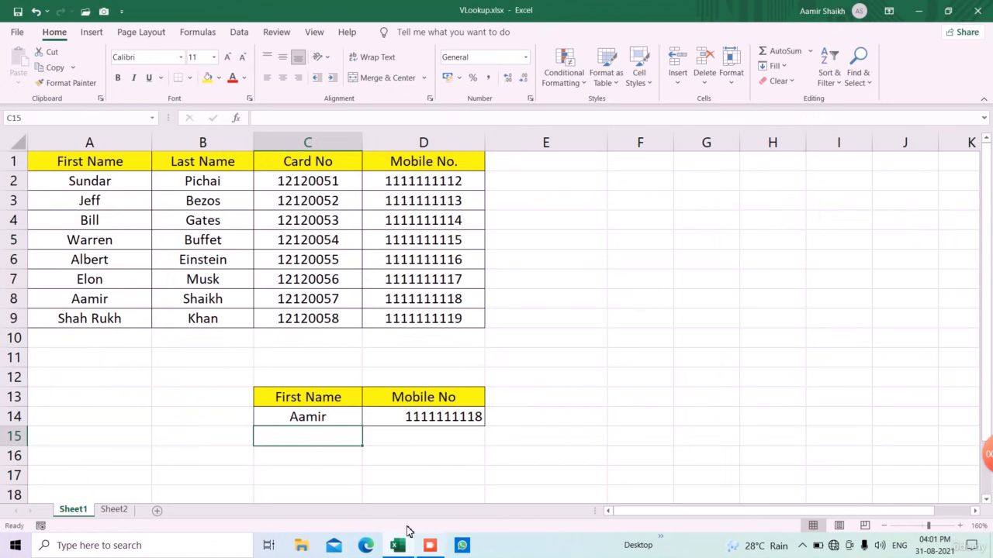
{"action": "left_click", "coordinate": [443, 424]}
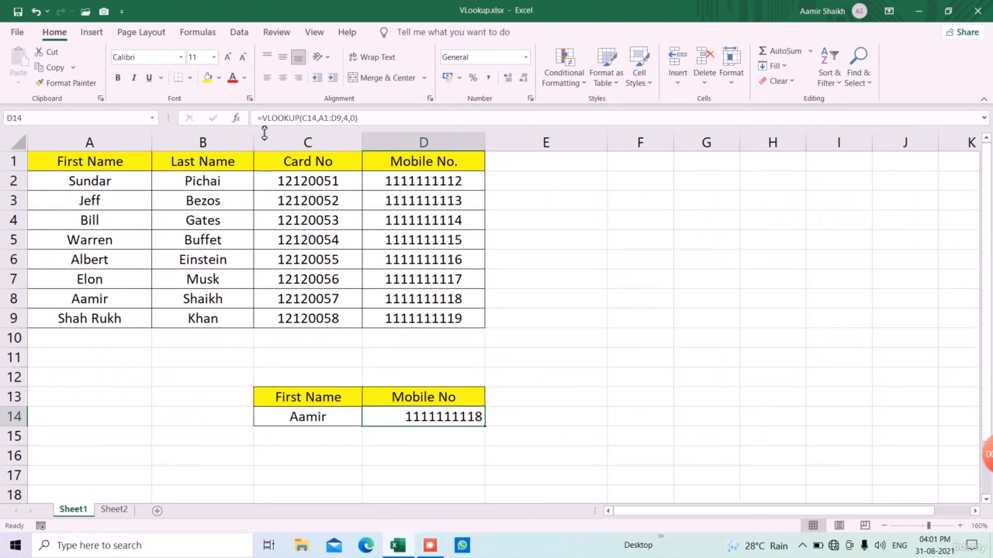
{"action": "left_click", "coordinate": [429, 546]}
Step: Examine the Wealth and Names table A1:B6 on Sheet2, the lookup value in A10 and the EXACT and APPROX match codes
{"action": "left_click", "coordinate": [476, 390]}
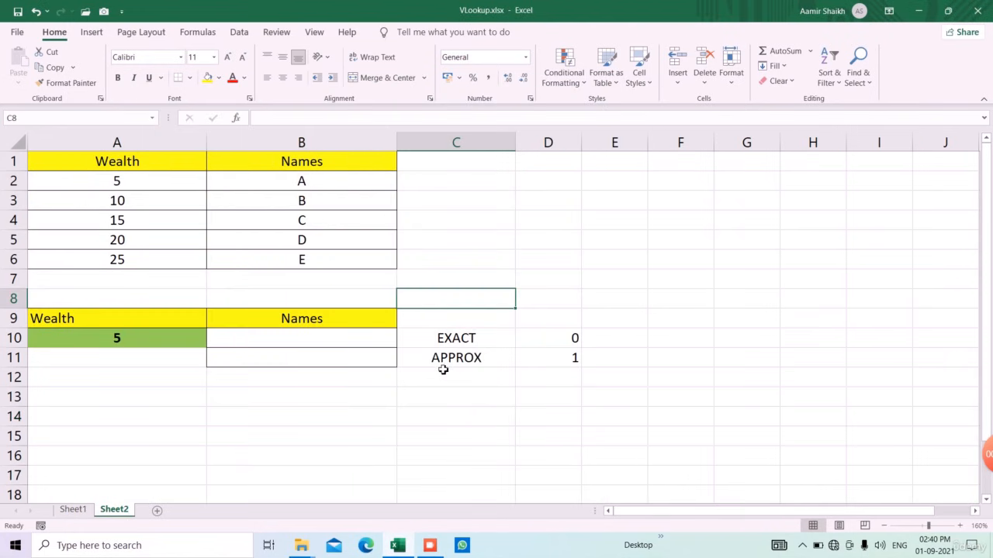
{"action": "left_click", "coordinate": [448, 346]}
{"action": "left_click", "coordinate": [449, 358]}
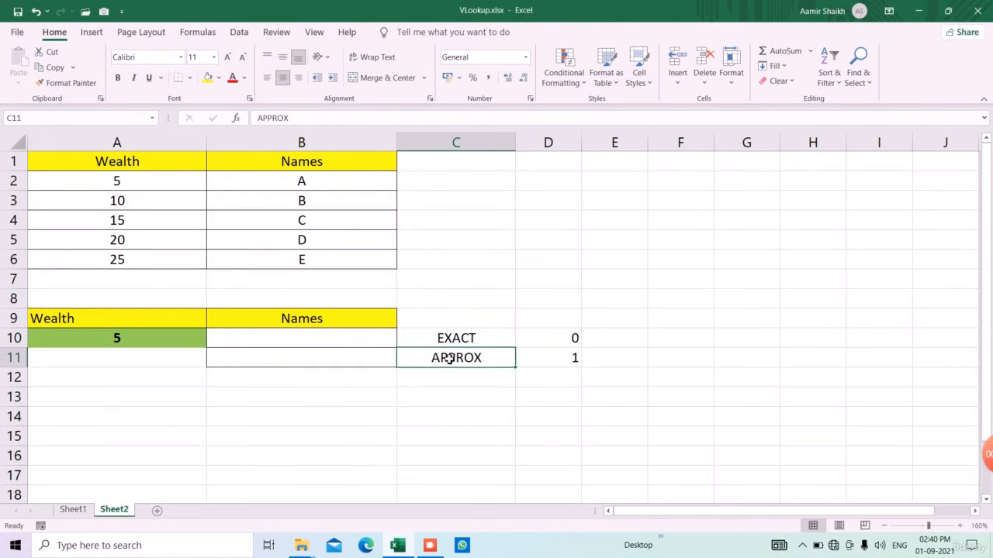
{"action": "left_click", "coordinate": [369, 344]}
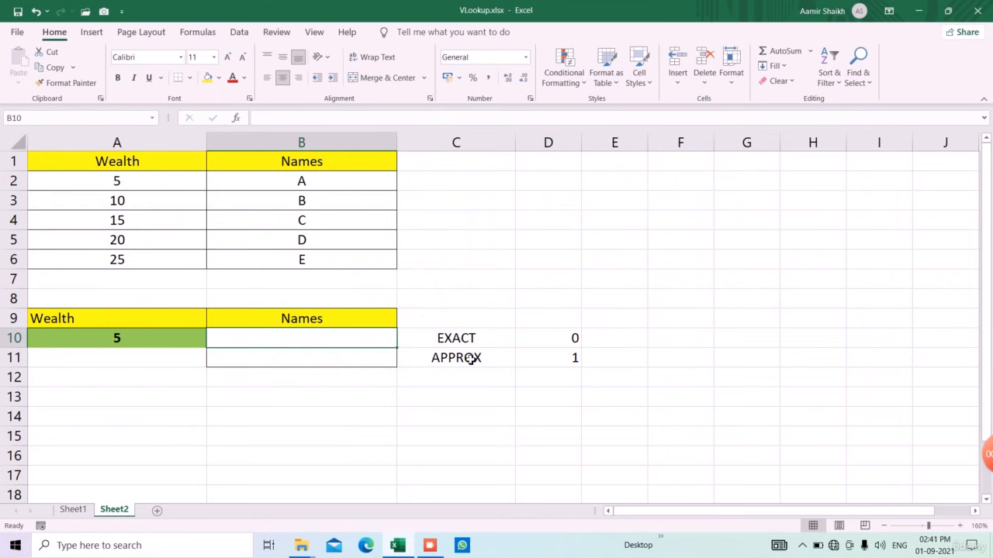
{"action": "left_click_drag", "start_coordinate": [177, 166], "coordinate": [311, 271]}
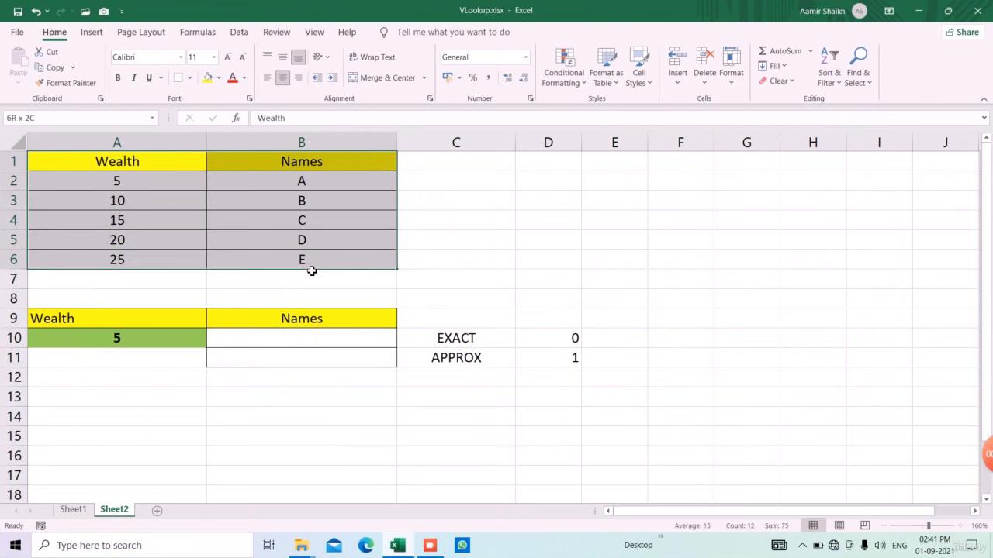
{"action": "left_click_drag", "start_coordinate": [144, 179], "coordinate": [153, 259]}
{"action": "left_click_drag", "start_coordinate": [346, 183], "coordinate": [345, 255]}
{"action": "left_click", "coordinate": [185, 347]}
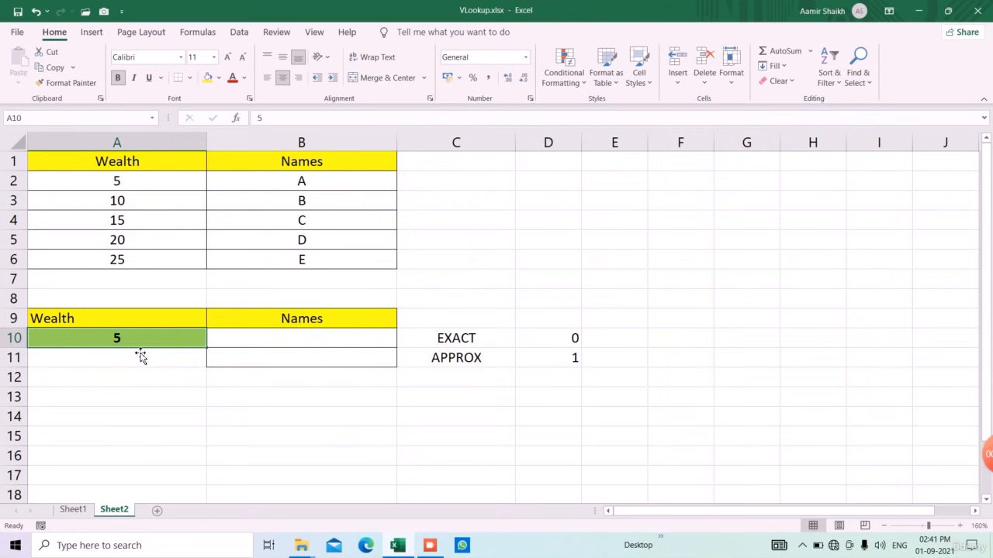
Step: Start a VLOOKUP formula in B10 with the wealth value in A10 as the lookup value
{"action": "left_click", "coordinate": [303, 340]}
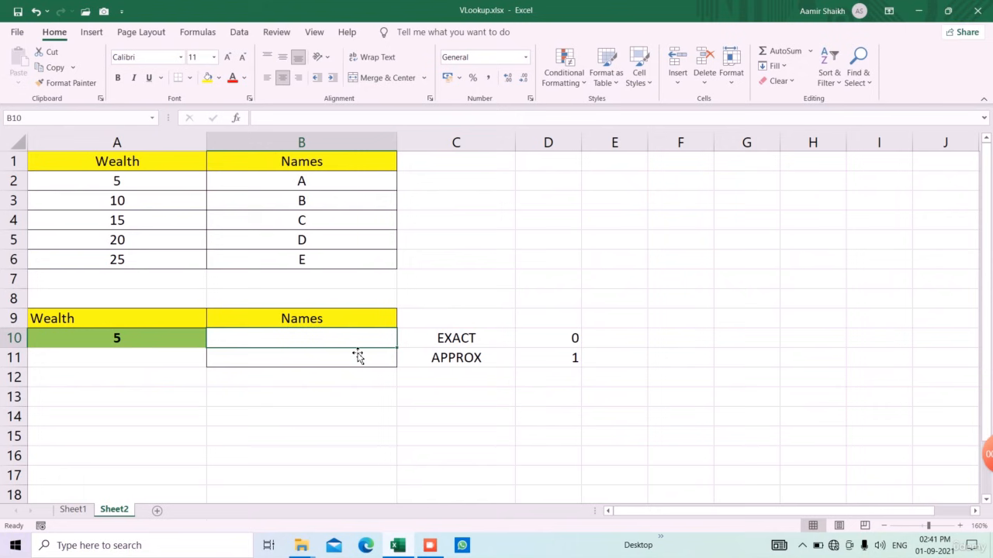
{"action": "type", "text": "=vlo"}
{"action": "key", "text": "Tab"}
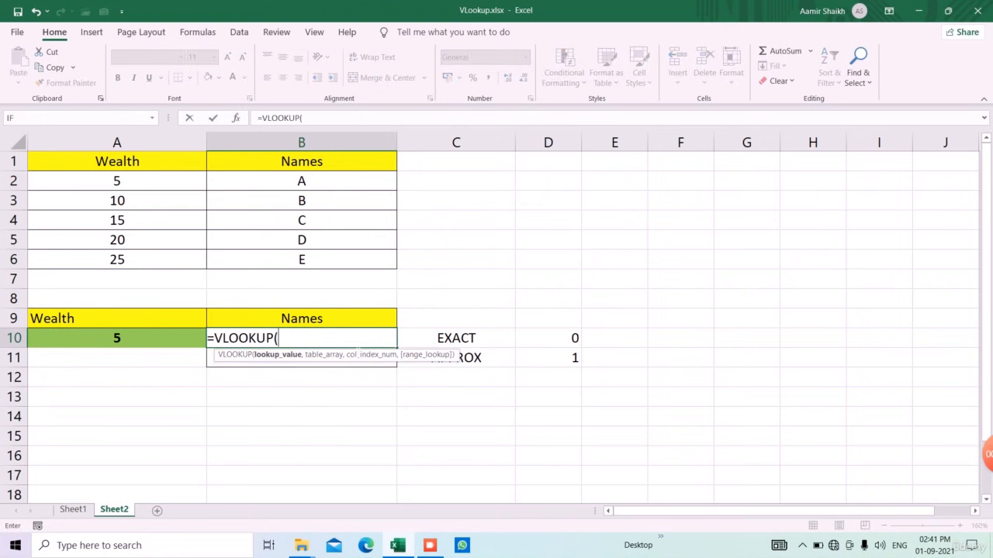
{"action": "key", "text": "Left"}
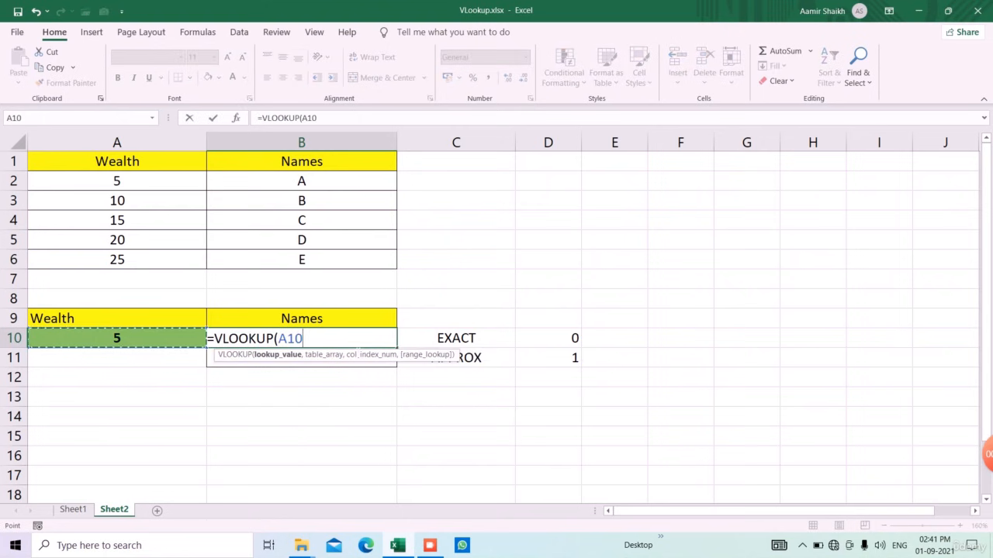
Step: Set the Wealth and Names table A1:B6 as the table array of the VLOOKUP in B10
{"action": "type", "text": ","}
{"action": "key", "text": "Up"}
{"action": "key", "text": "Up"}
{"action": "key", "text": "Up"}
{"action": "key", "text": "Up"}
{"action": "key", "text": "Up"}
{"action": "key", "text": "Up"}
{"action": "key", "text": "Up"}
{"action": "key", "text": "Up"}
{"action": "key", "text": "Up"}
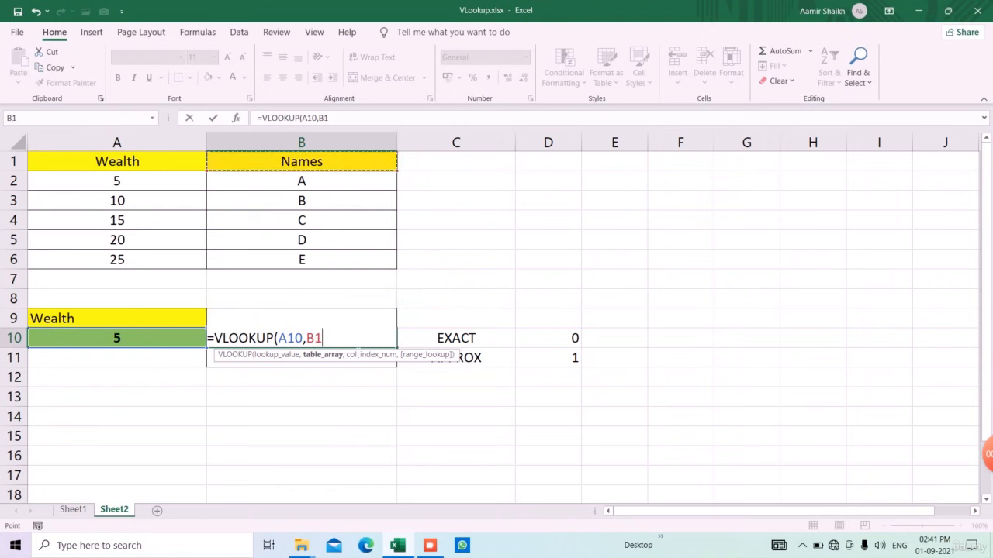
{"action": "key", "text": "Left"}
{"action": "key", "text": "ctrl+shift+Down"}
{"action": "key", "text": "ctrl+shift+Right"}
{"action": "type", "text": ","}
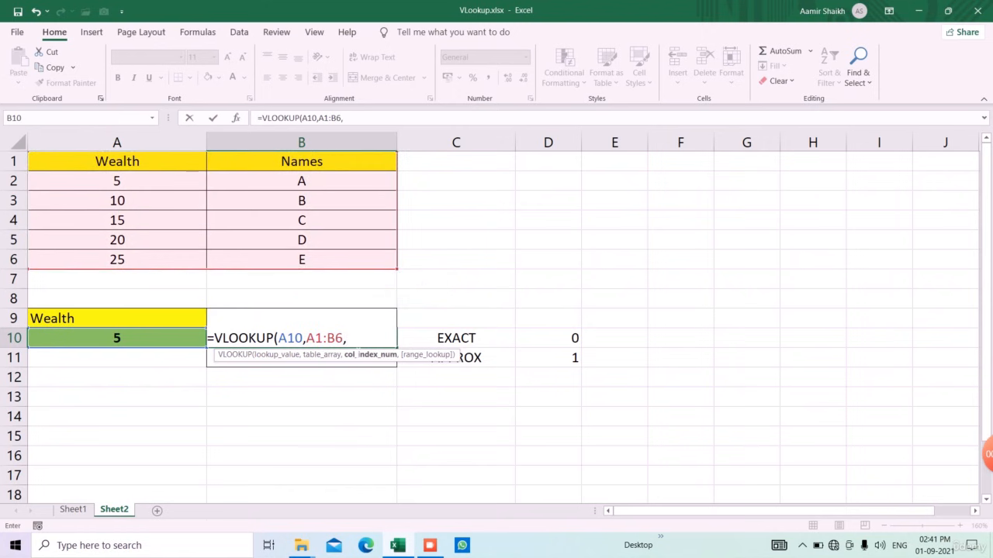
Step: Complete the VLOOKUP in B10 with column index 2 and range lookup 0 for an exact match
{"action": "type", "text": "2,"}
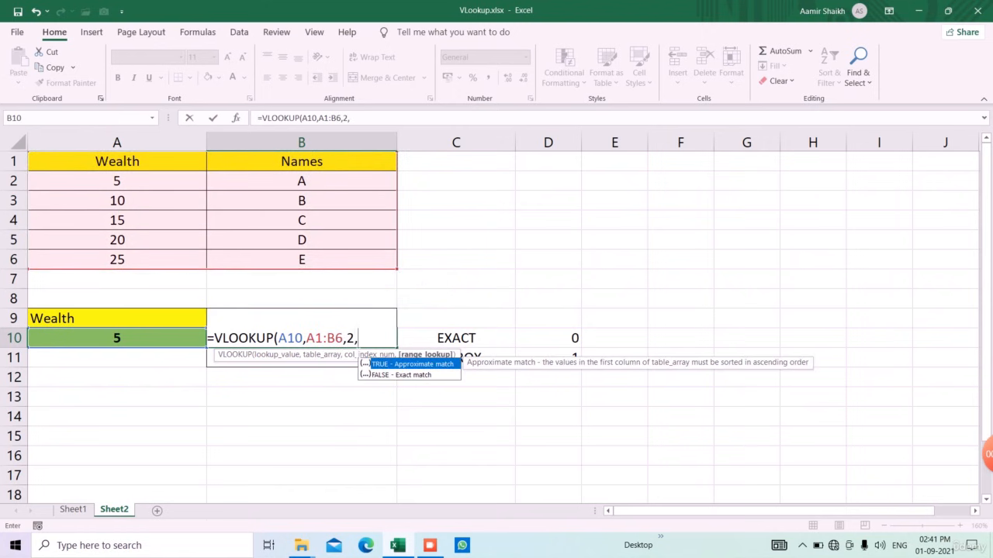
{"action": "type", "text": "0)"}
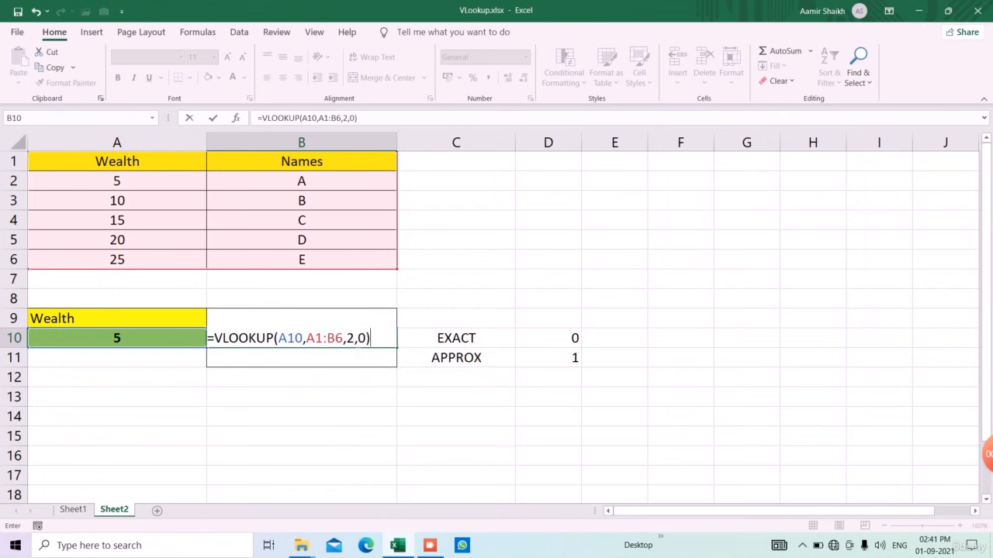
{"action": "key", "text": "Return"}
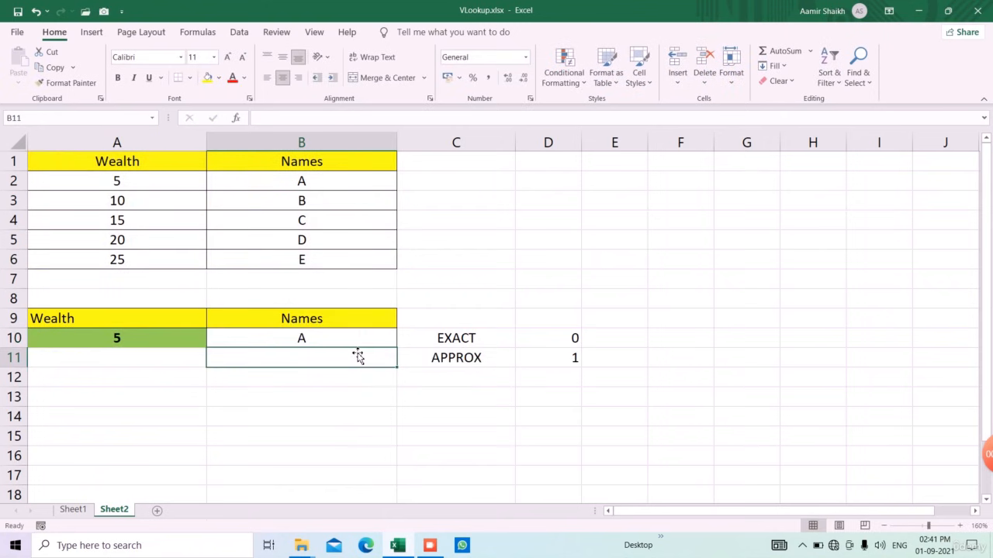
Step: Start a second VLOOKUP formula in B11 with A10 as the lookup value
{"action": "type", "text": "=vl"}
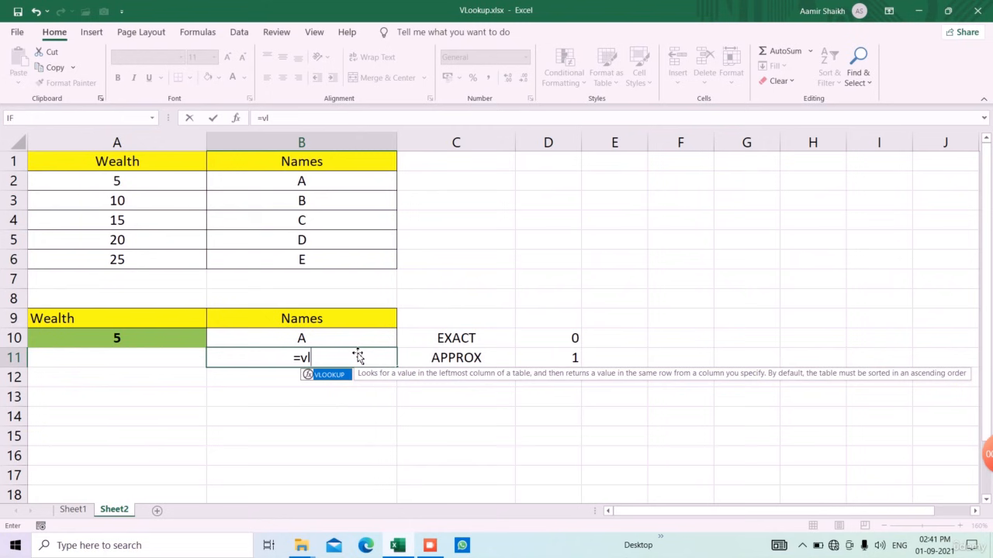
{"action": "key", "text": "Tab"}
{"action": "key", "text": "Left"}
{"action": "key", "text": "Up"}
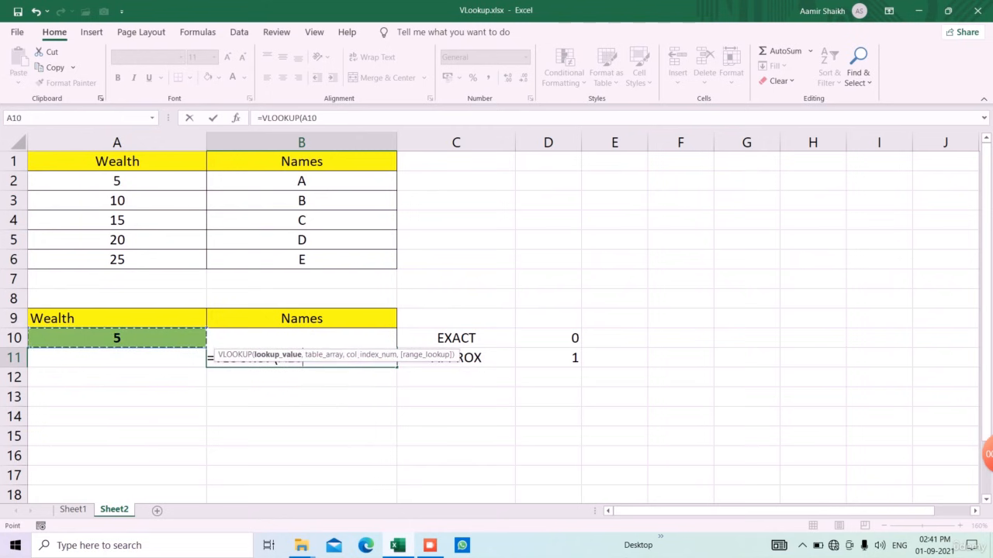
Step: Complete the VLOOKUP in B11 with table array A1:B6, column index 2 and range lookup 1 for an approximate match
{"action": "type", "text": ","}
{"action": "key", "text": "ctrl+Up"}
{"action": "key", "text": "ctrl+Up"}
{"action": "key", "text": "ctrl+Up"}
{"action": "key", "text": "ctrl+Up"}
{"action": "key", "text": "Left"}
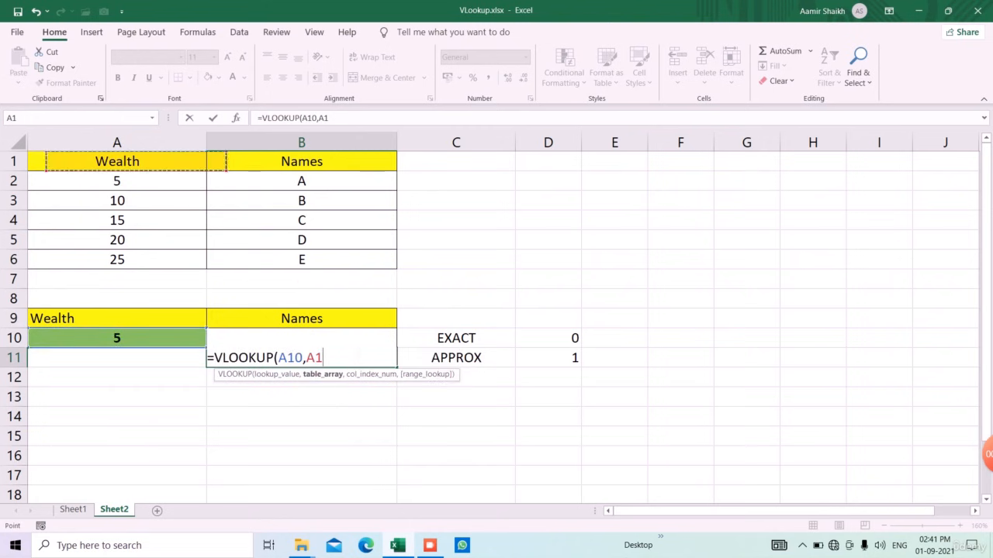
{"action": "key", "text": "ctrl+shift+Right"}
{"action": "key", "text": "ctrl+shift+Down"}
{"action": "type", "text": ","}
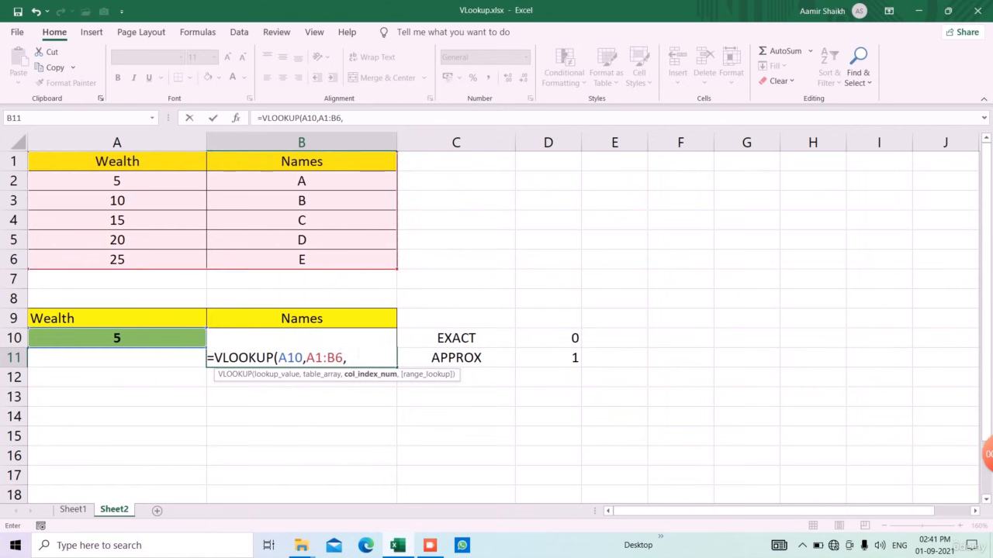
{"action": "type", "text": "2,1"}
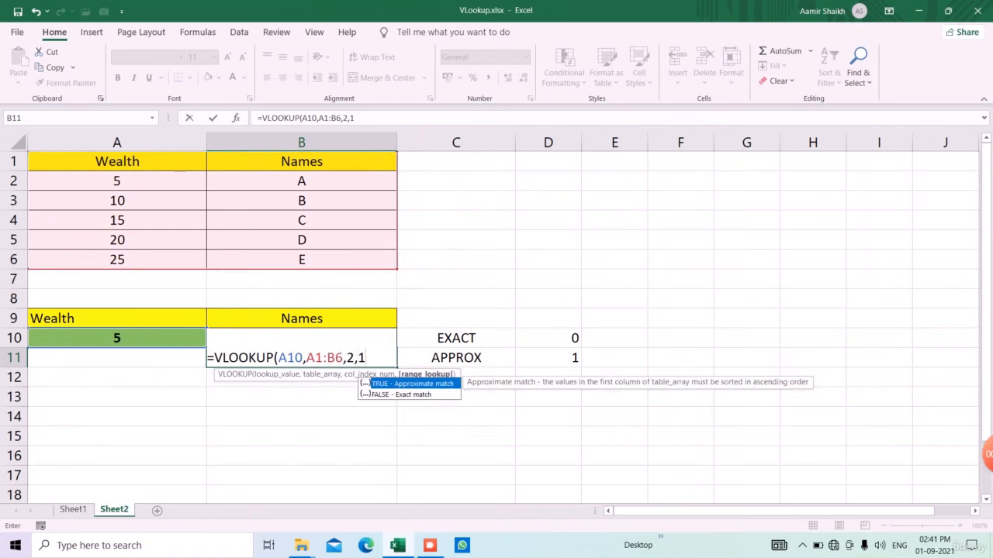
{"action": "type", "text": ")"}
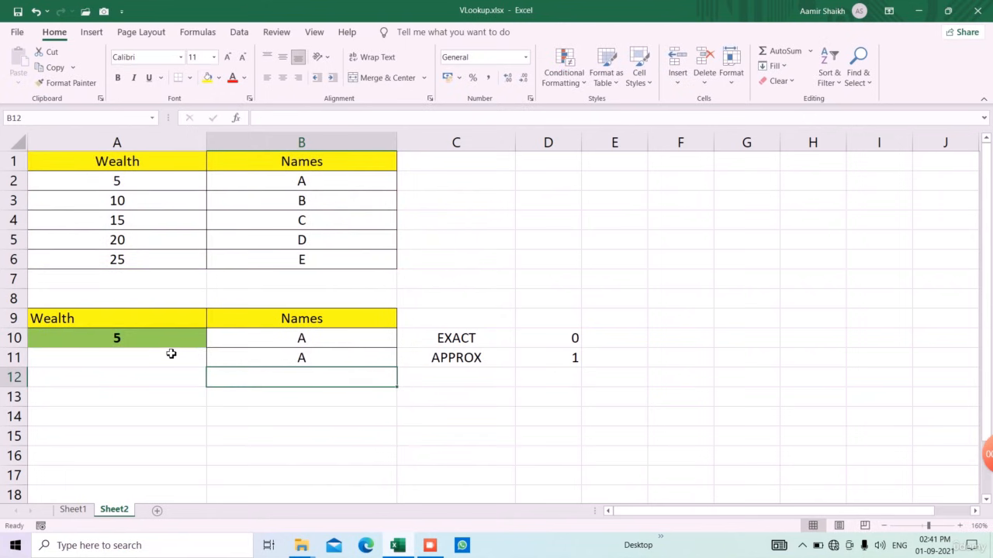
Step: Test both VLOOKUP formulas by setting the wealth value in A10 to 10 and then to 15
{"action": "left_click", "coordinate": [165, 346]}
{"action": "type", "text": "10"}
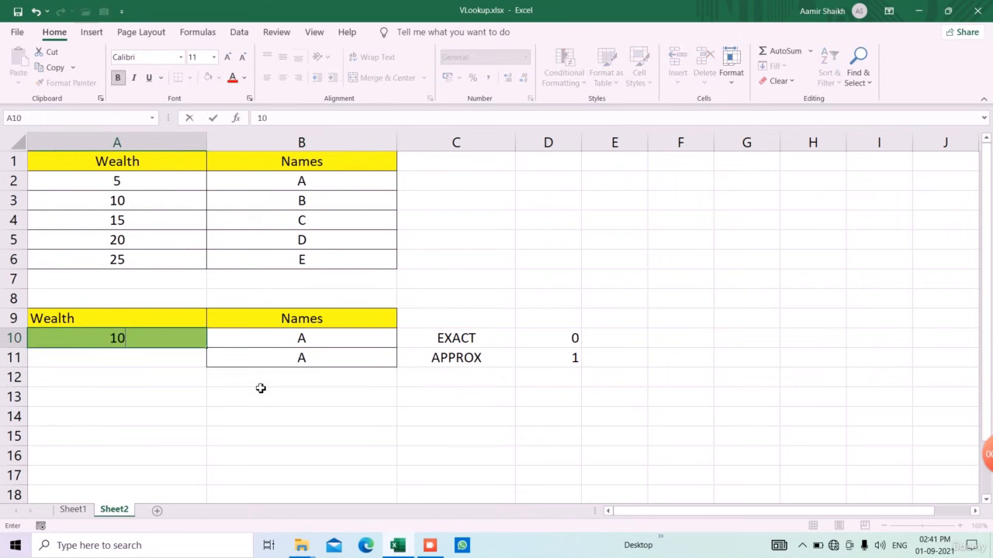
{"action": "key", "text": "Return"}
{"action": "key", "text": "Up"}
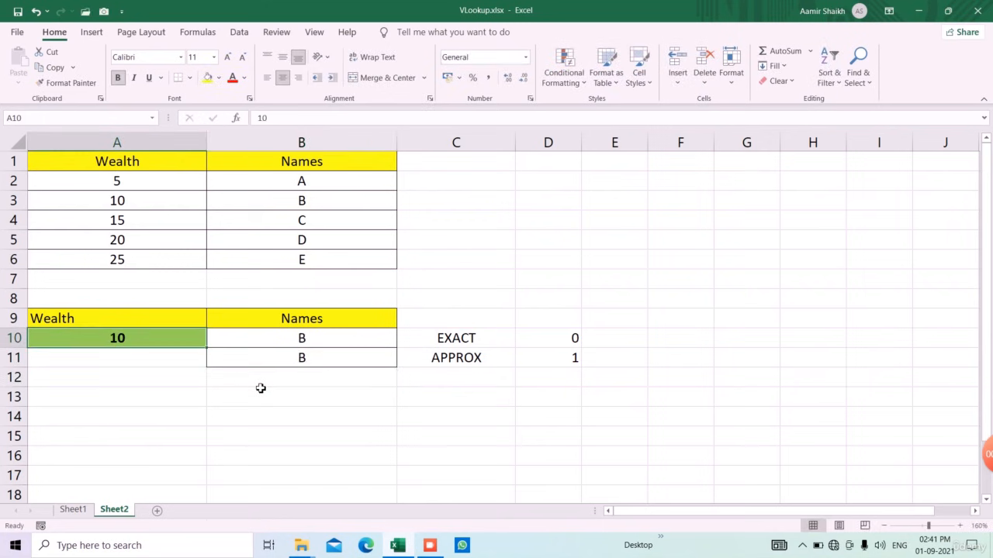
{"action": "type", "text": "15"}
{"action": "key", "text": "Return"}
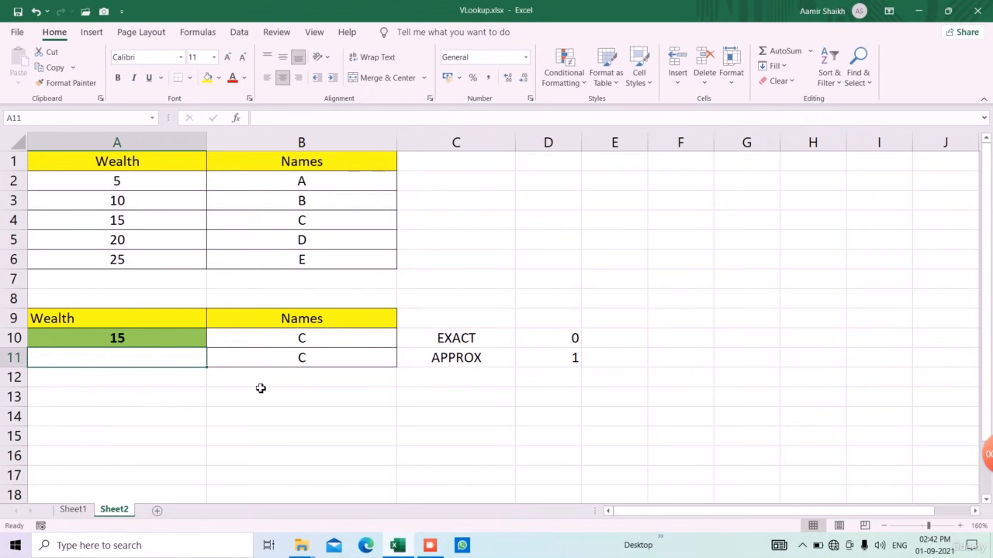
Step: Compare the range lookup arguments of the exact-match formula in B10 and the approximate-match formula in B11
{"action": "key", "text": "Right"}
{"action": "key", "text": "Up"}
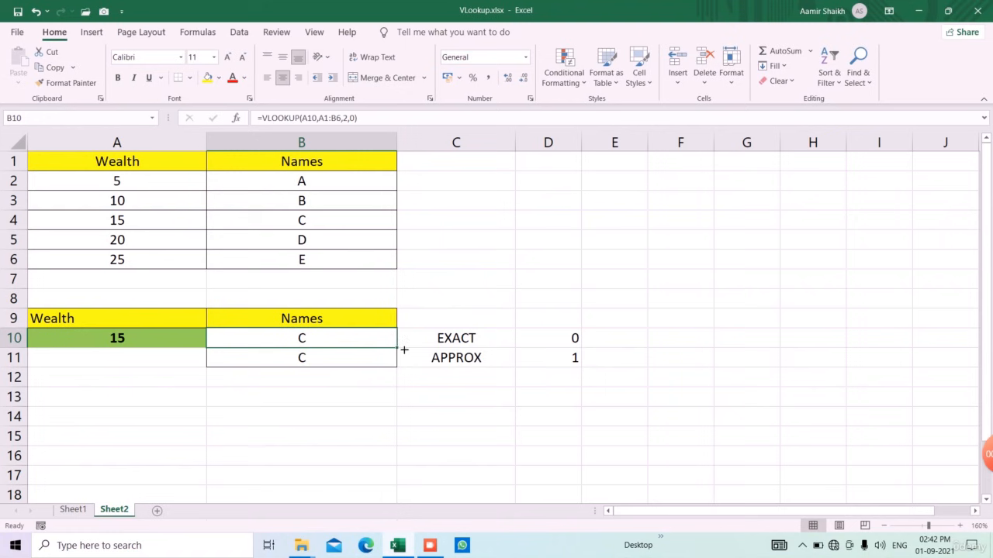
{"action": "left_click", "coordinate": [370, 361]}
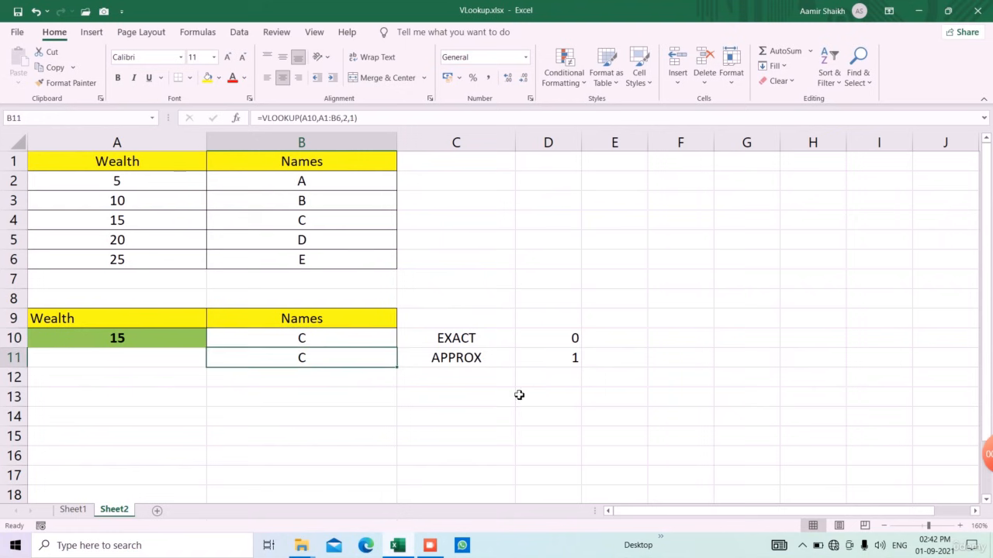
{"action": "left_click", "coordinate": [365, 338]}
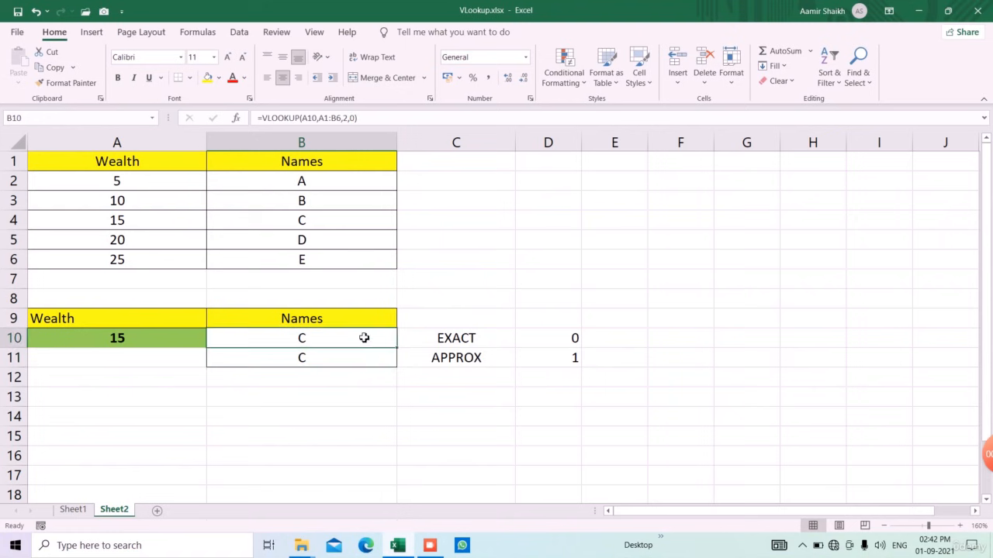
{"action": "left_click", "coordinate": [355, 119]}
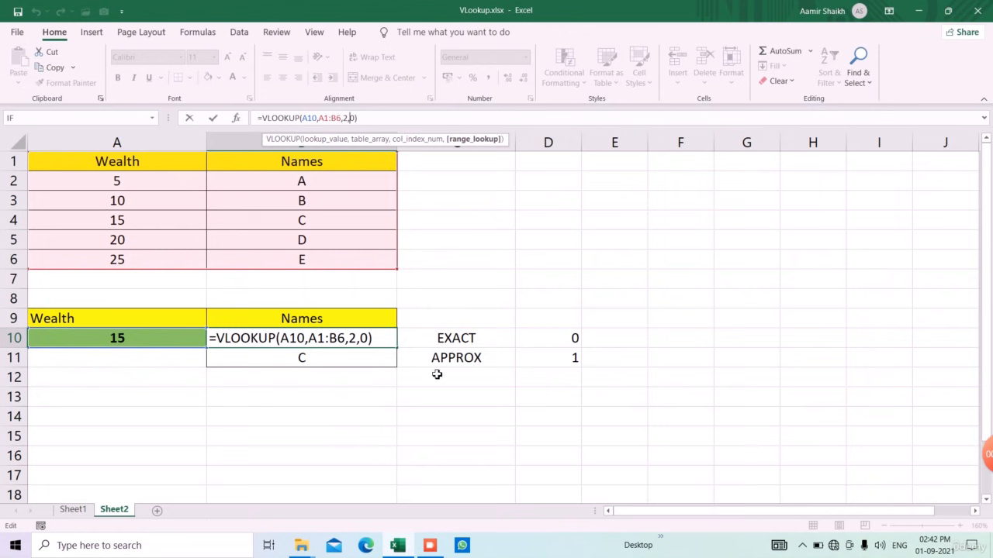
{"action": "key", "text": "ctrl+Return"}
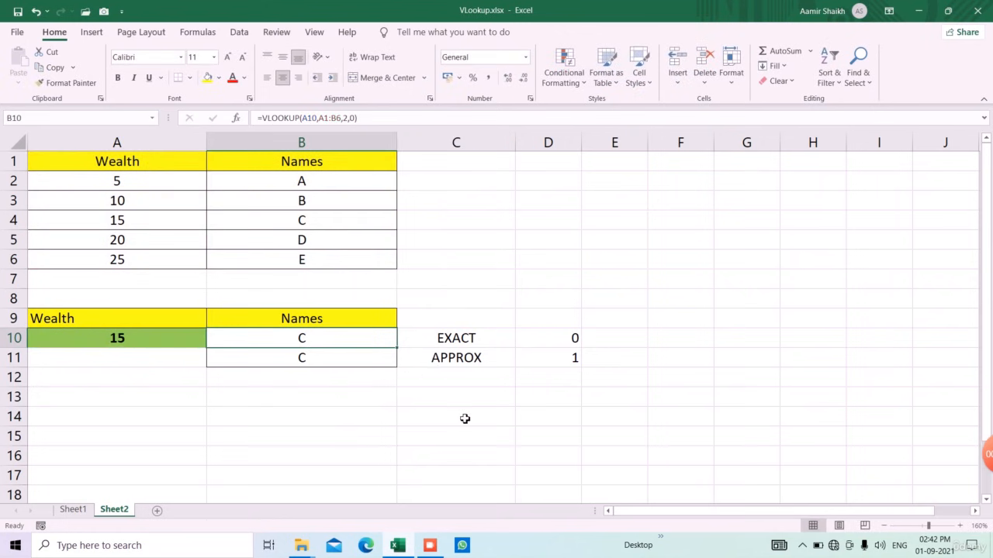
Step: Set the wealth value in A10 to 6 to test both formulas with a value missing from the table
{"action": "left_click", "coordinate": [166, 347]}
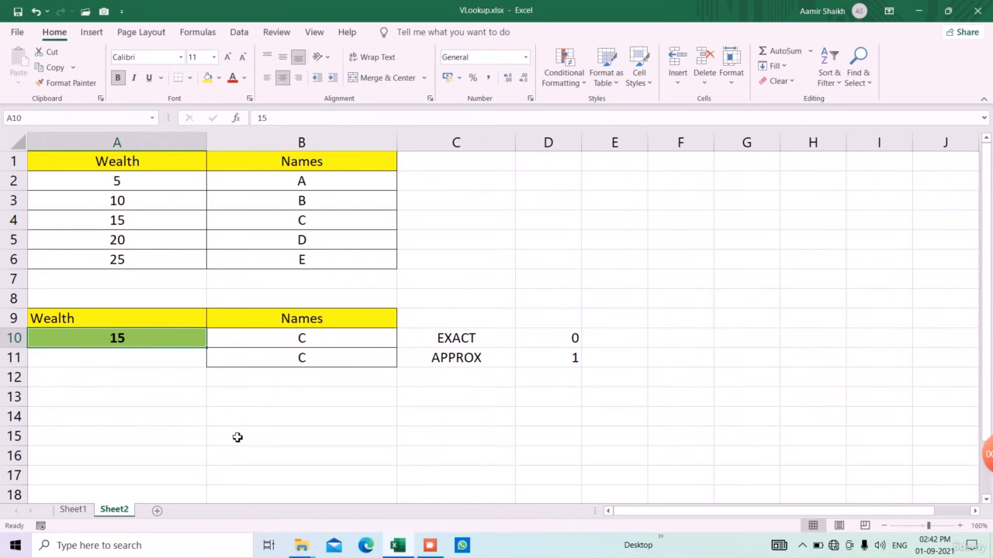
{"action": "type", "text": "6"}
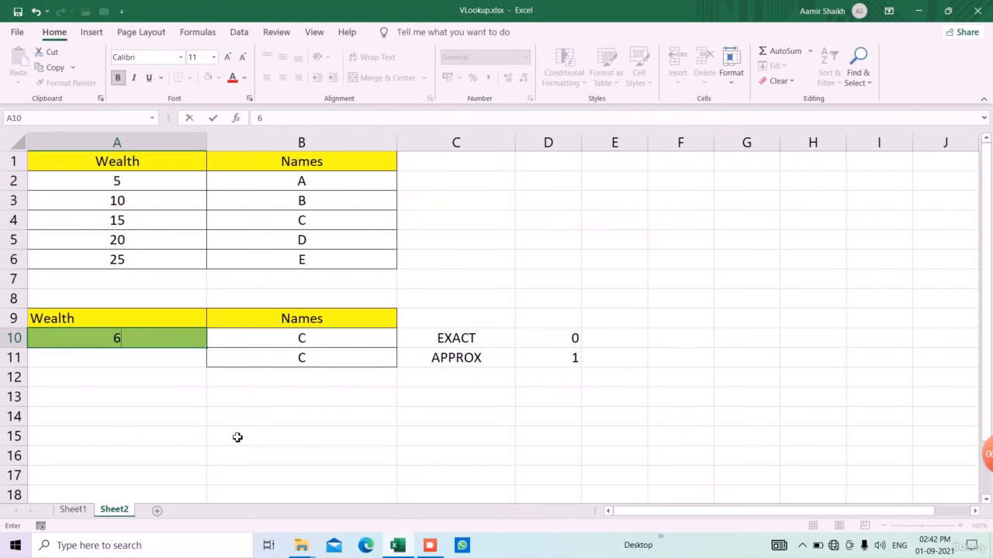
{"action": "key", "text": "Return"}
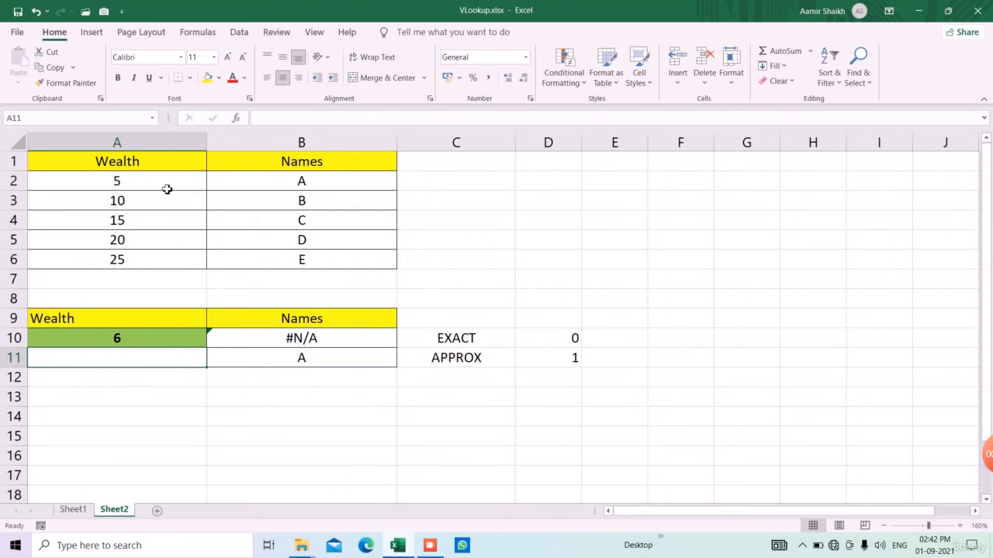
Step: Check the Wealth and Names entries in A2:B6 against the lookup value in A10
{"action": "left_click_drag", "start_coordinate": [127, 184], "coordinate": [260, 257]}
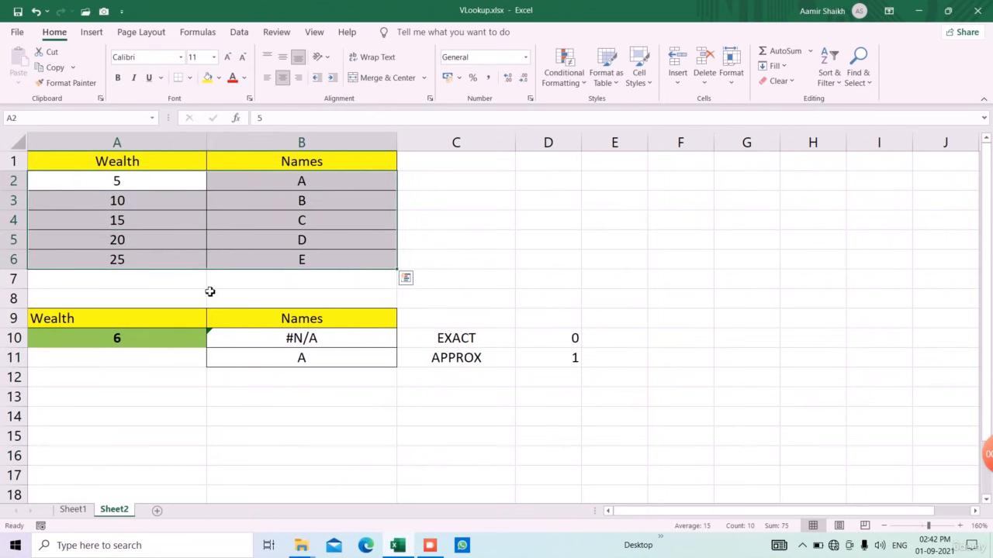
{"action": "left_click", "coordinate": [270, 207]}
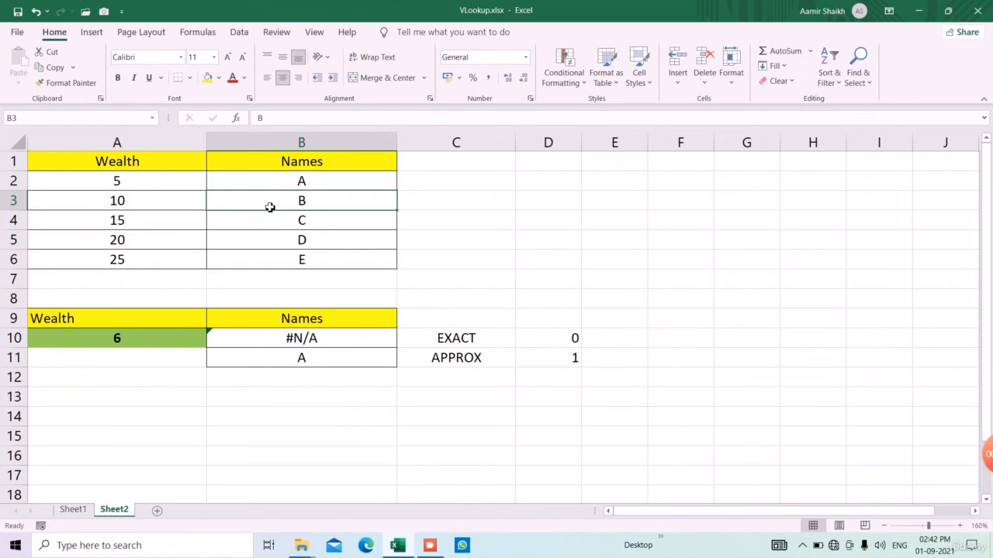
{"action": "left_click", "coordinate": [150, 205]}
{"action": "left_click", "coordinate": [194, 224]}
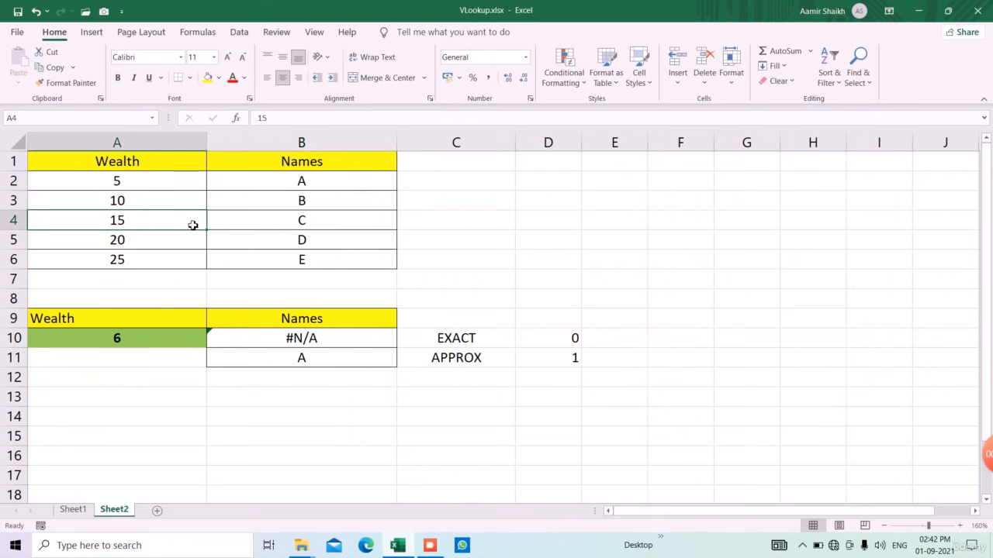
{"action": "left_click", "coordinate": [264, 241]}
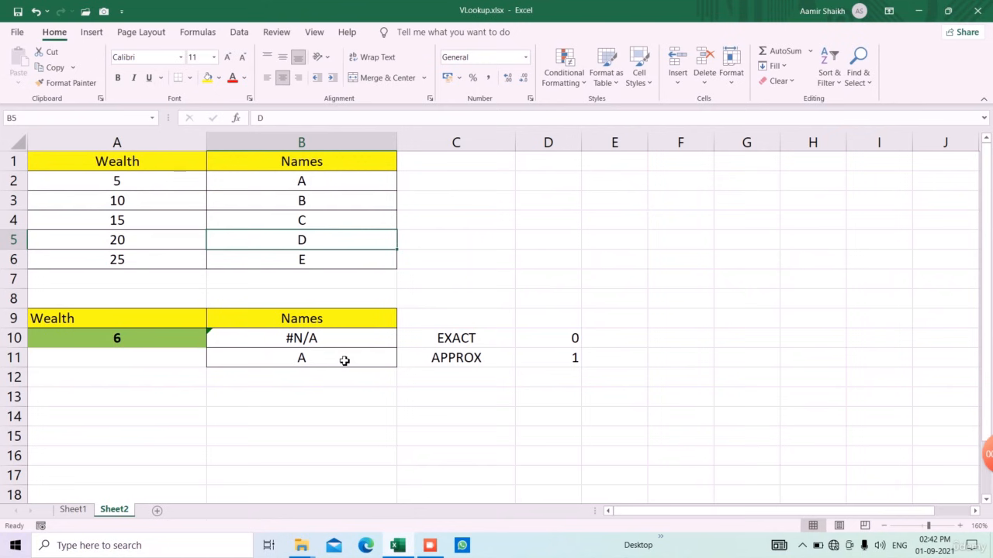
{"action": "left_click", "coordinate": [186, 343]}
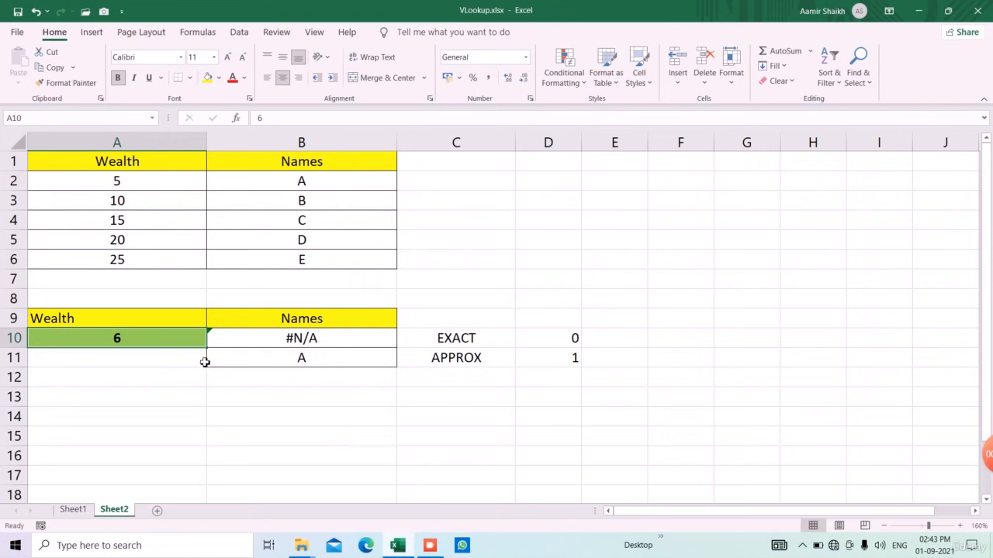
{"action": "left_click", "coordinate": [431, 547]}
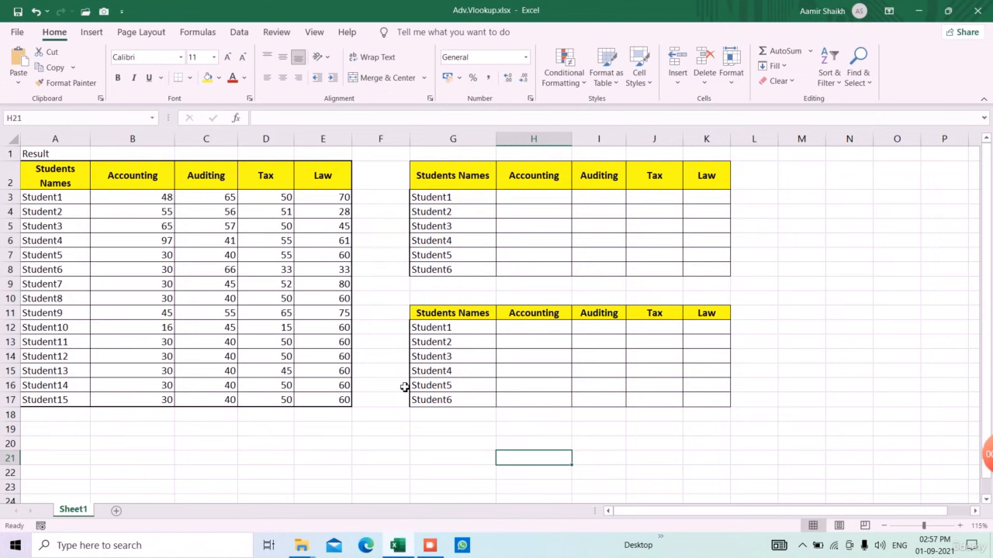
Step: Examine the source marks table in A1:E17 and the empty subject cells for Student1 in H3:K3
{"action": "left_click", "coordinate": [137, 247]}
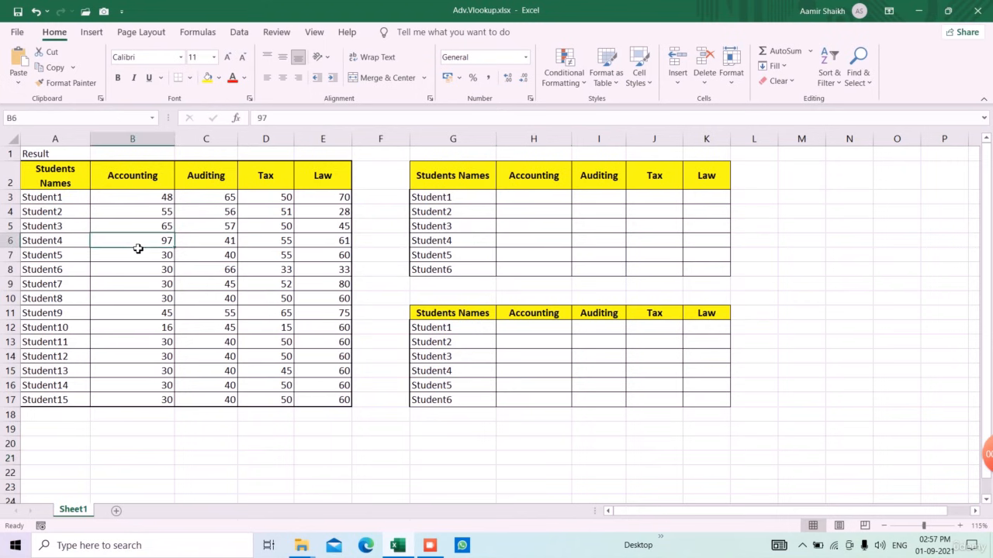
{"action": "key", "text": "ctrl+a"}
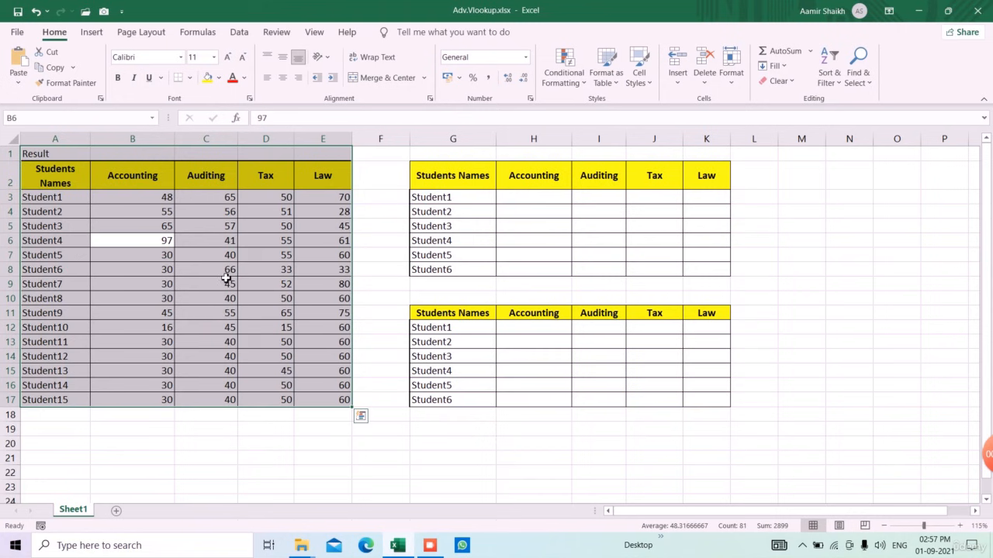
{"action": "left_click", "coordinate": [321, 258]}
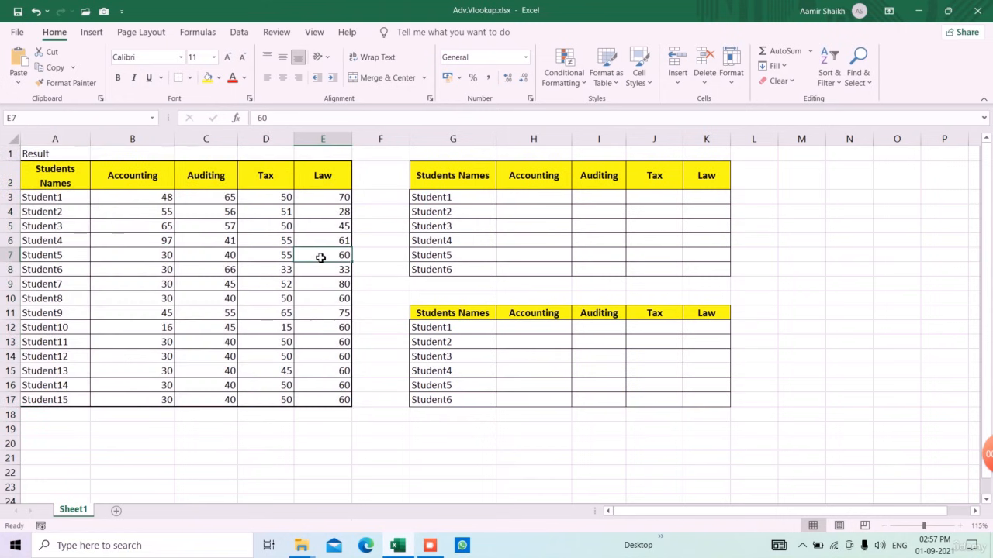
{"action": "left_click", "coordinate": [529, 202]}
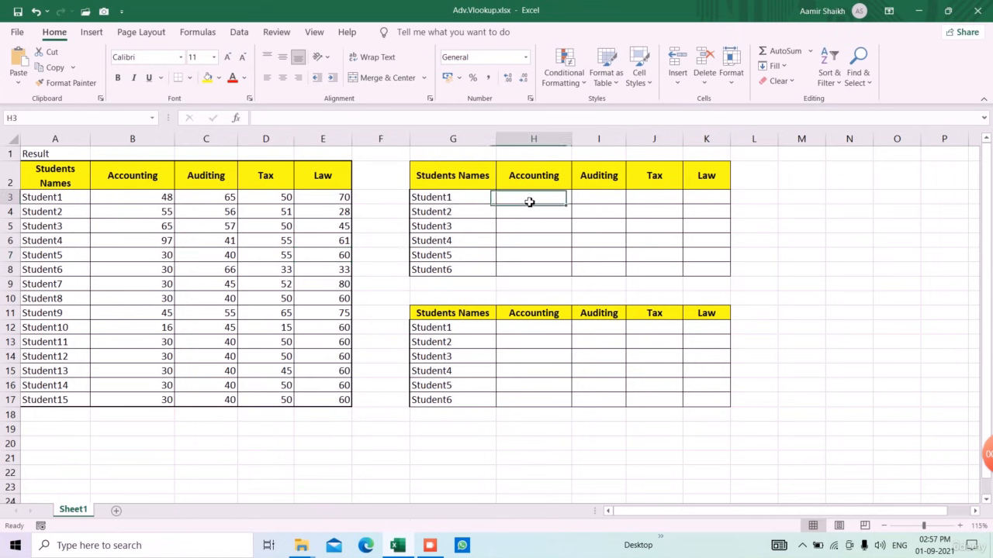
{"action": "left_click", "coordinate": [594, 200]}
{"action": "left_click", "coordinate": [663, 202]}
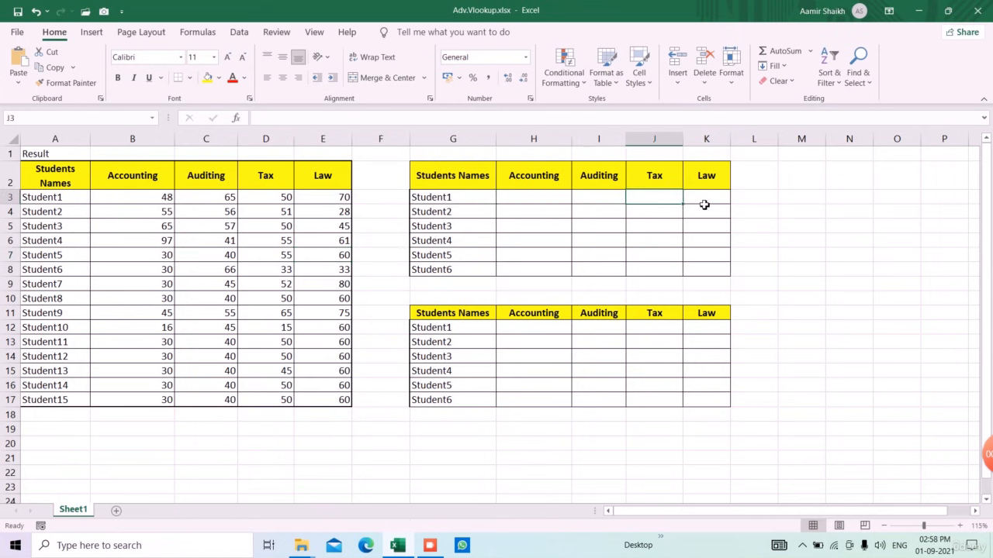
{"action": "left_click", "coordinate": [704, 204]}
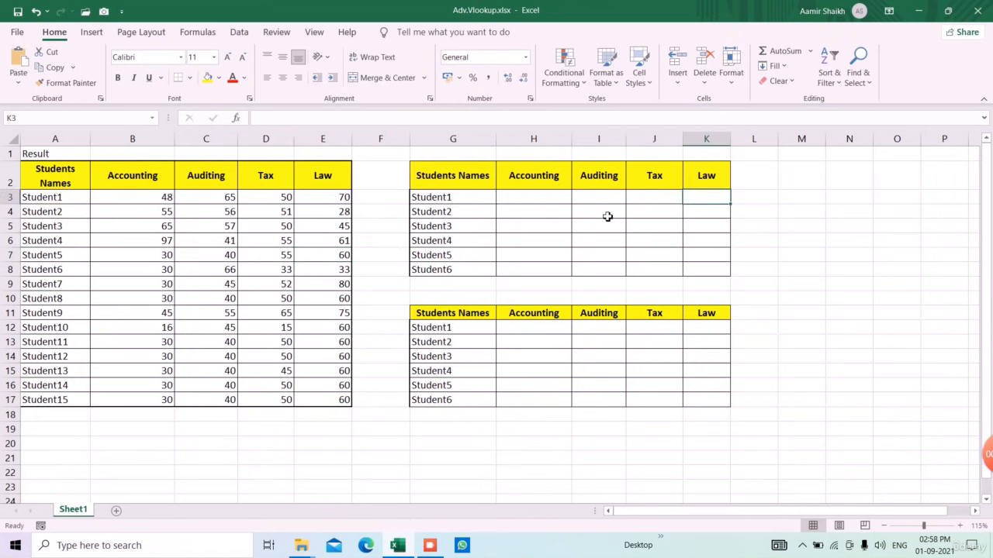
{"action": "left_click", "coordinate": [548, 197]}
{"action": "left_click", "coordinate": [601, 200]}
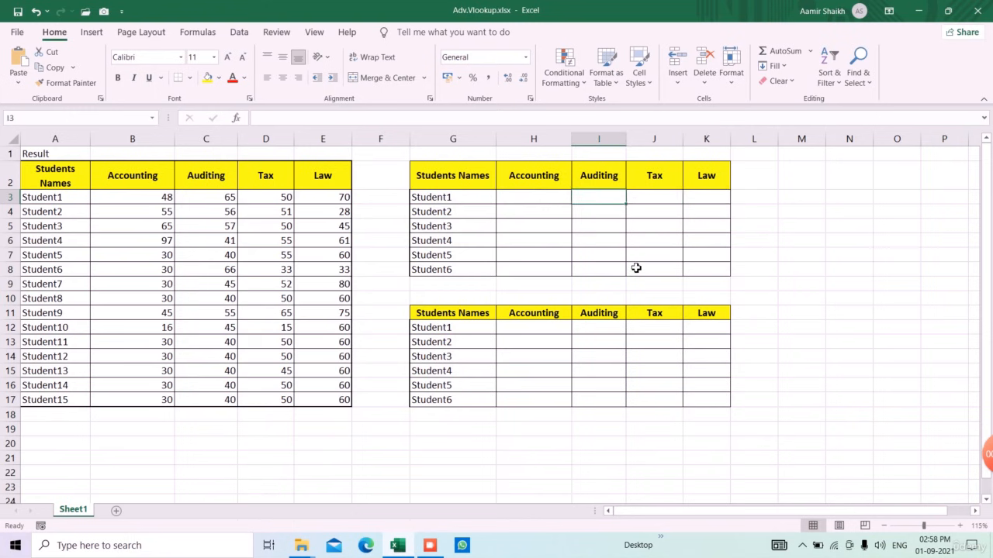
Step: Extend the empty cell H3 down to row 8 and across to column K to try out the fill range
{"action": "left_click", "coordinate": [526, 199]}
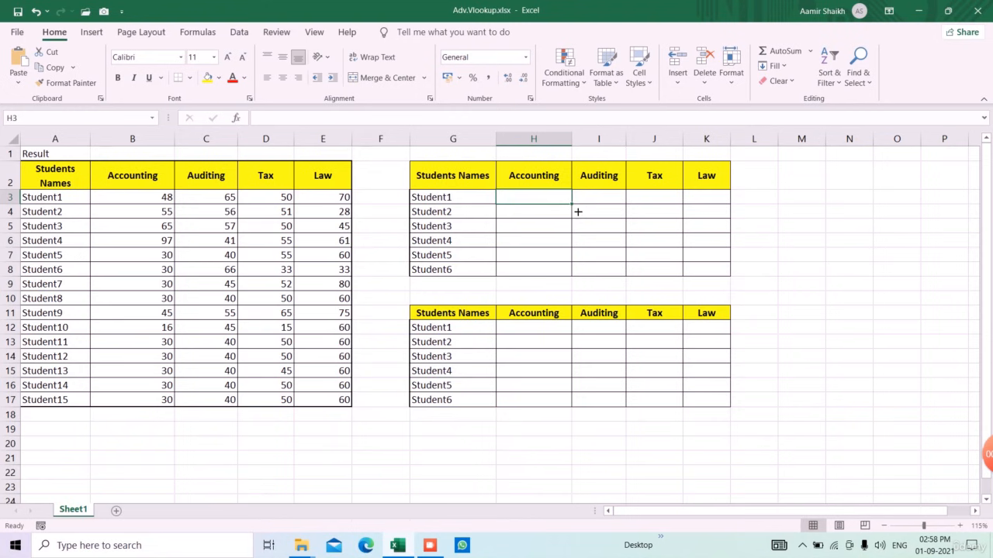
{"action": "left_click_drag", "start_coordinate": [578, 210], "coordinate": [581, 281]}
{"action": "left_click", "coordinate": [576, 283]}
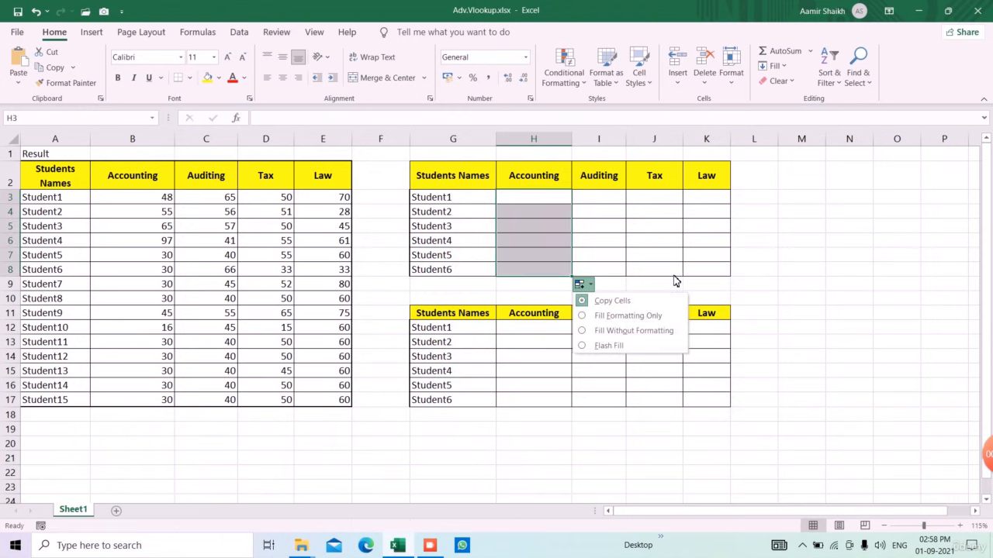
{"action": "left_click", "coordinate": [585, 281]}
{"action": "left_click_drag", "start_coordinate": [578, 283], "coordinate": [736, 276]}
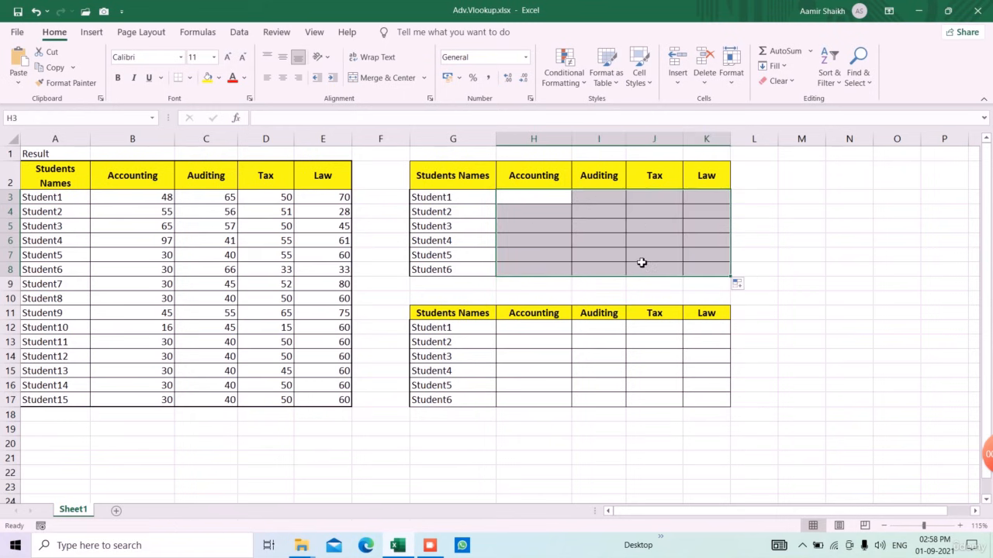
Step: Start a VLOOKUP formula in H3 with the column-locked student name $G3 as its lookup value
{"action": "left_click", "coordinate": [550, 204]}
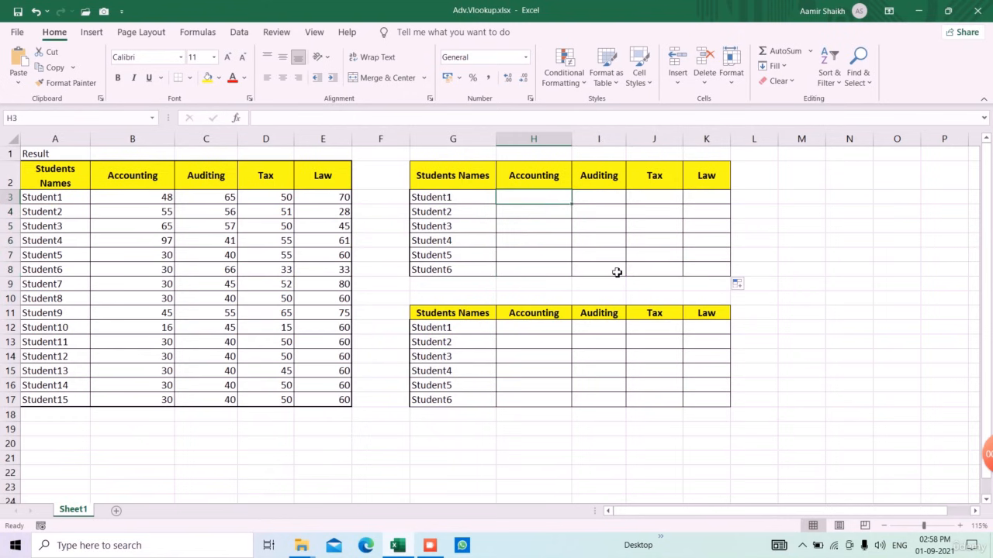
{"action": "type", "text": "=vl"}
{"action": "key", "text": "Tab"}
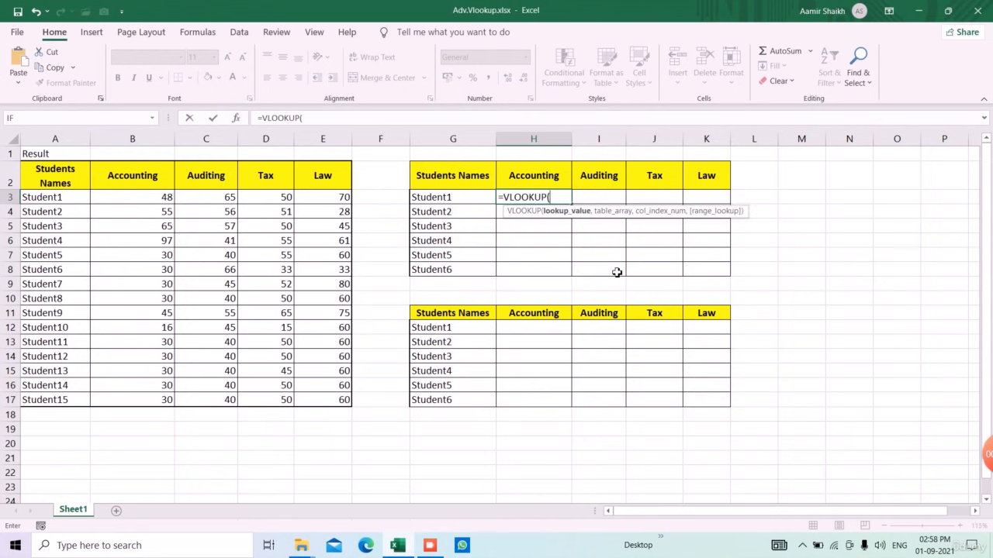
{"action": "key", "text": "Left"}
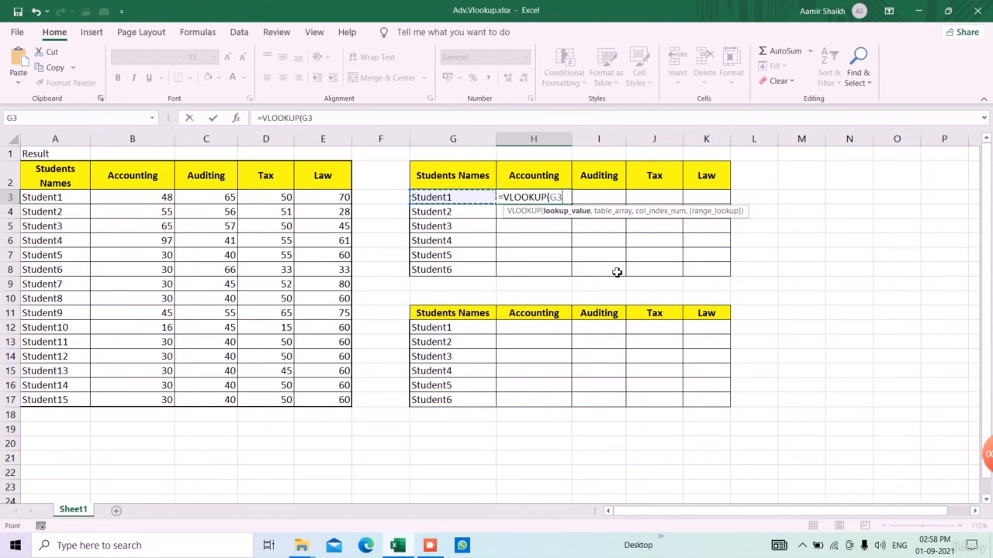
{"action": "key", "text": "F4"}
{"action": "key", "text": "F4"}
{"action": "key", "text": "F4"}
{"action": "type", "text": ","}
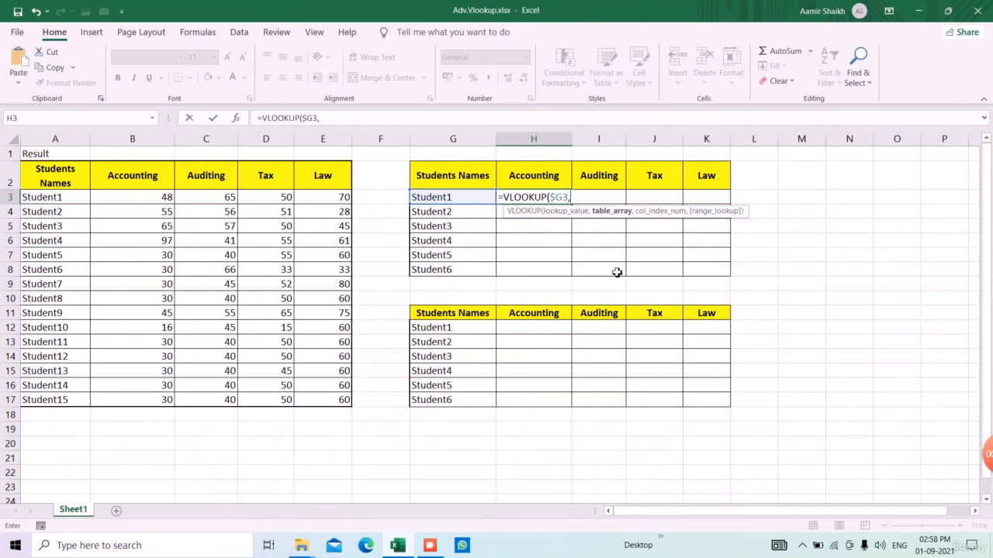
Step: Set the H3 formula's table array to the whole source marks table as the absolute range $A$2:$E$17
{"action": "left_click", "coordinate": [45, 185]}
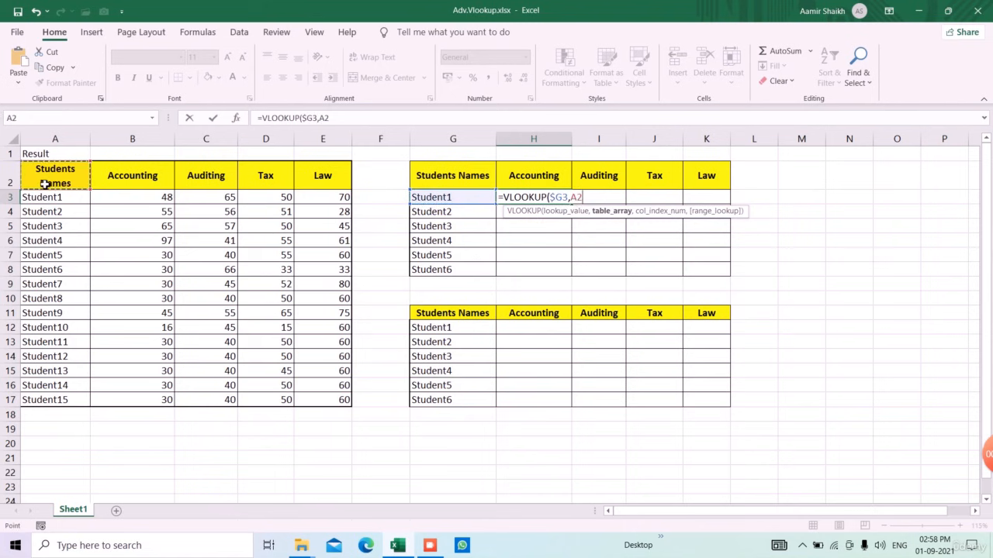
{"action": "key", "text": "ctrl+shift+Right"}
{"action": "key", "text": "ctrl+shift+Down"}
{"action": "key", "text": "F4"}
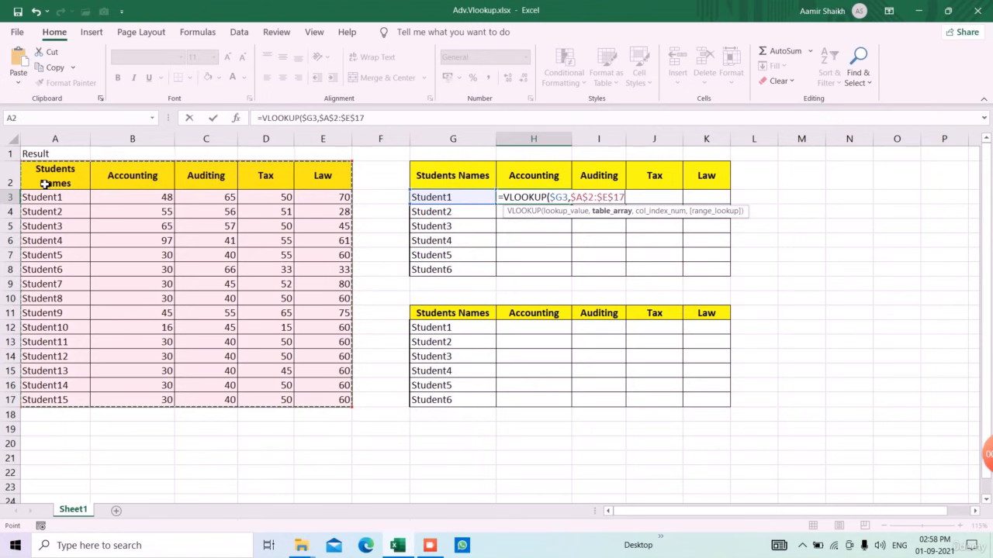
{"action": "type", "text": ","}
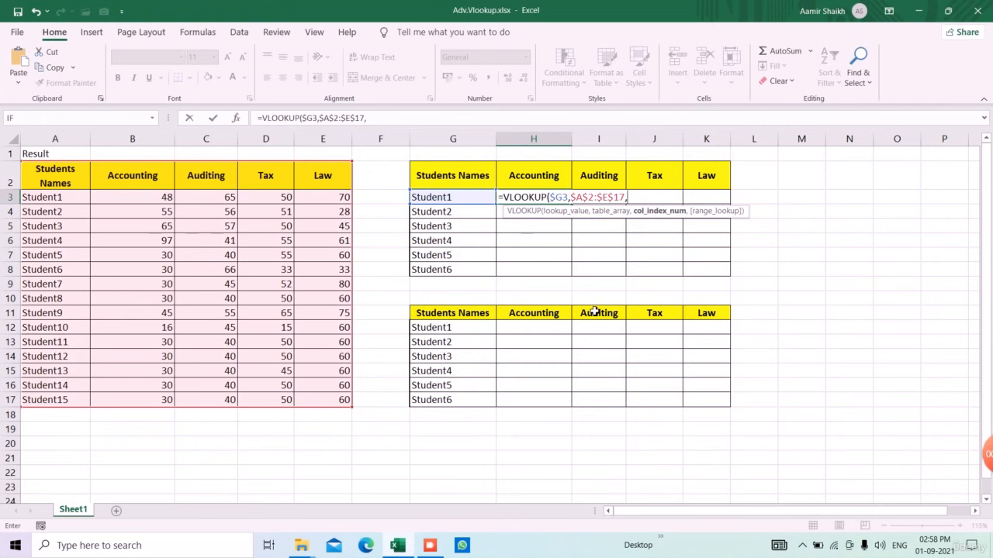
Step: Complete the H3 formula with COLUMN(B2) as the column index and 0 for an exact match
{"action": "type", "text": "colu"}
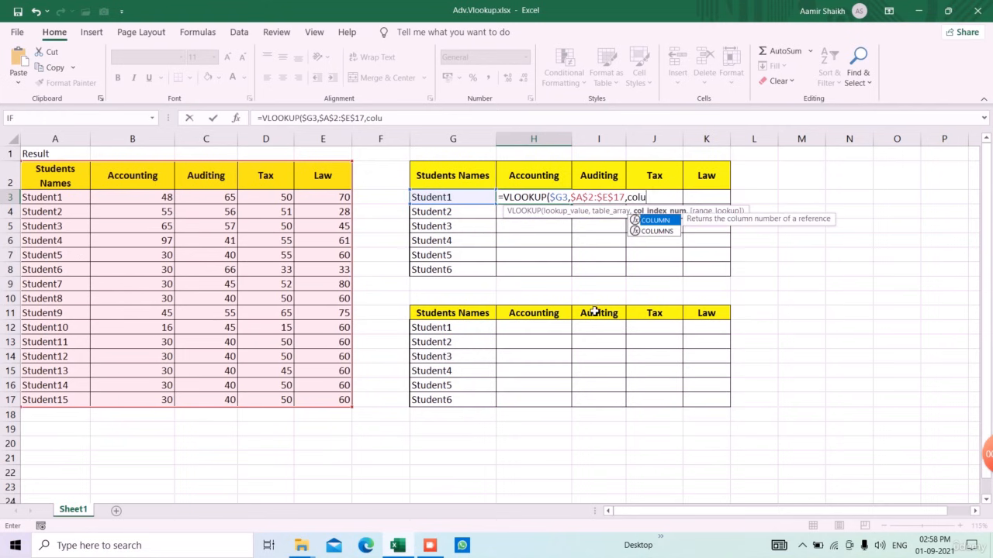
{"action": "key", "text": "Tab"}
{"action": "left_click", "coordinate": [153, 177]}
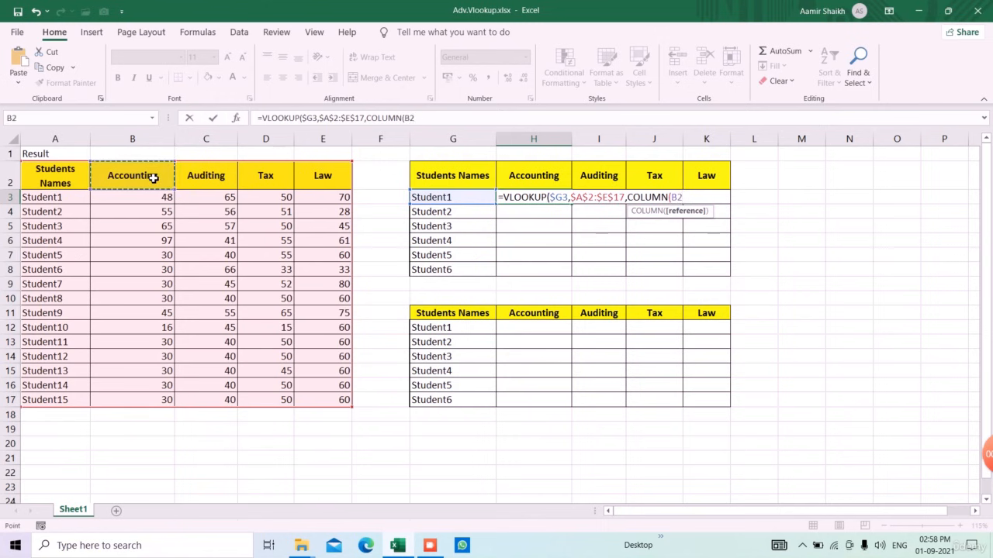
{"action": "type", "text": "),"}
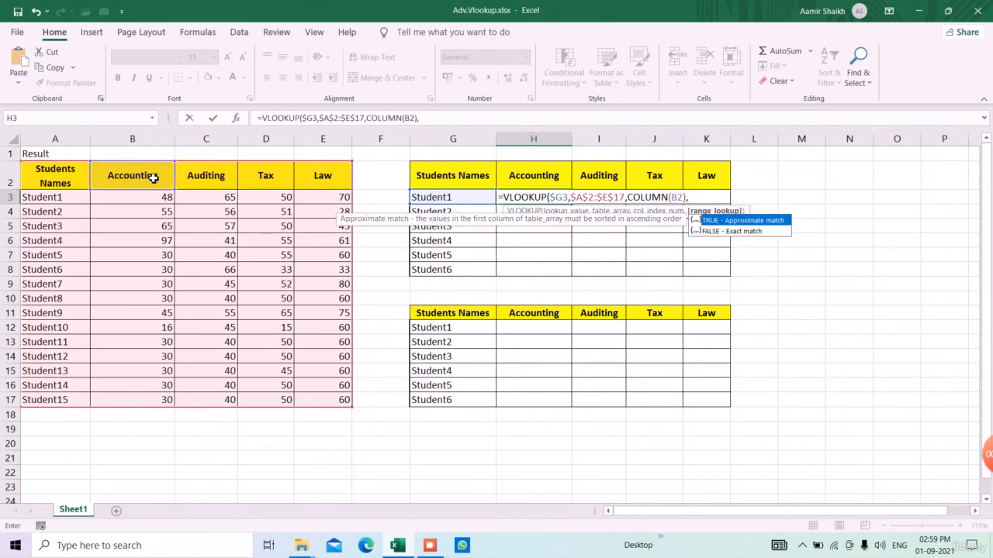
{"action": "type", "text": "00"}
{"action": "key", "text": "Return"}
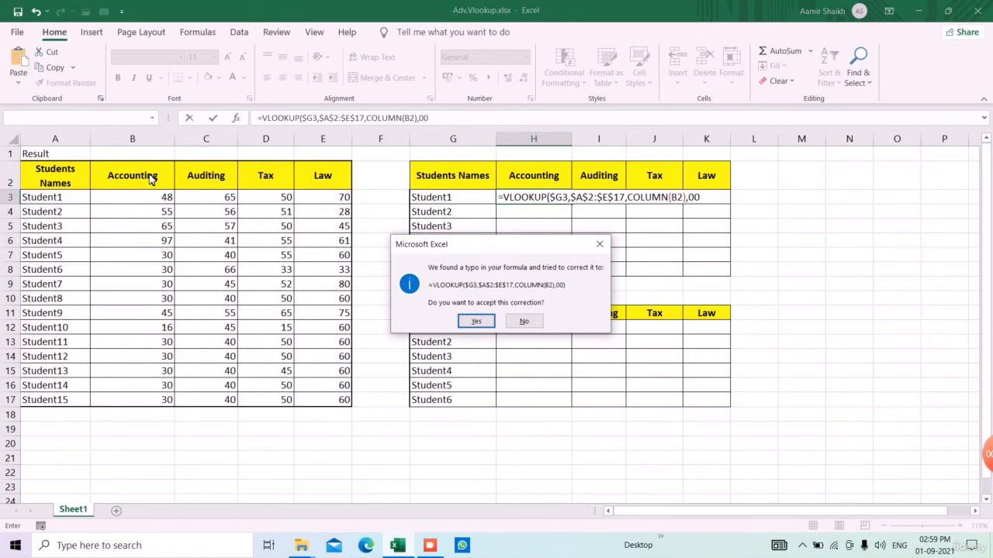
{"action": "key", "text": "Escape"}
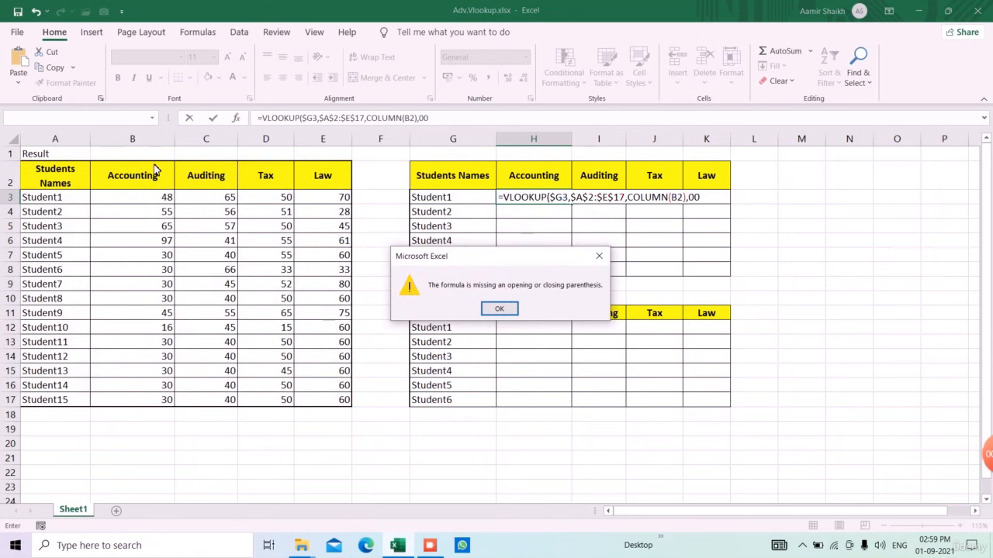
{"action": "key", "text": "Return"}
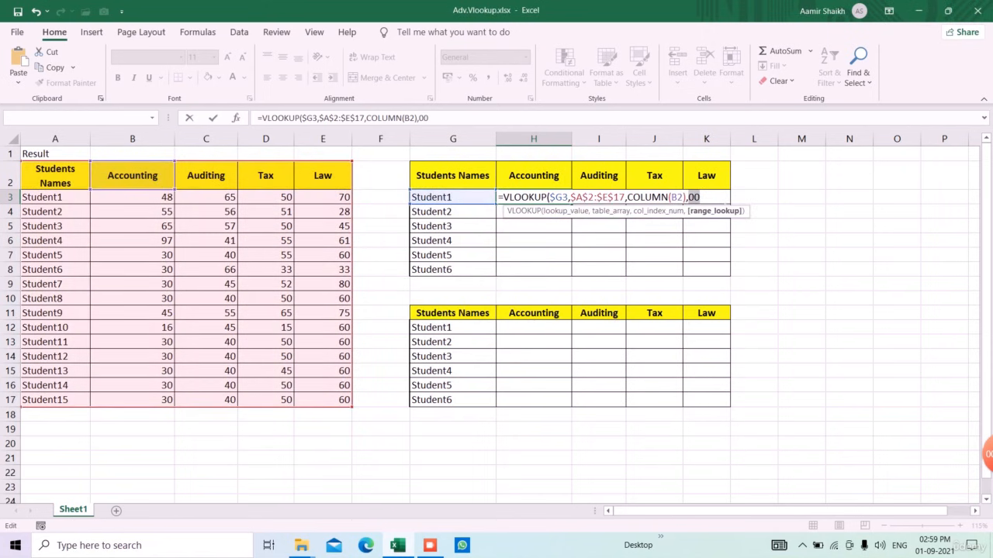
{"action": "key", "text": "BackSpace"}
{"action": "key", "text": "BackSpace"}
{"action": "type", "text": "0"}
{"action": "key", "text": "Return"}
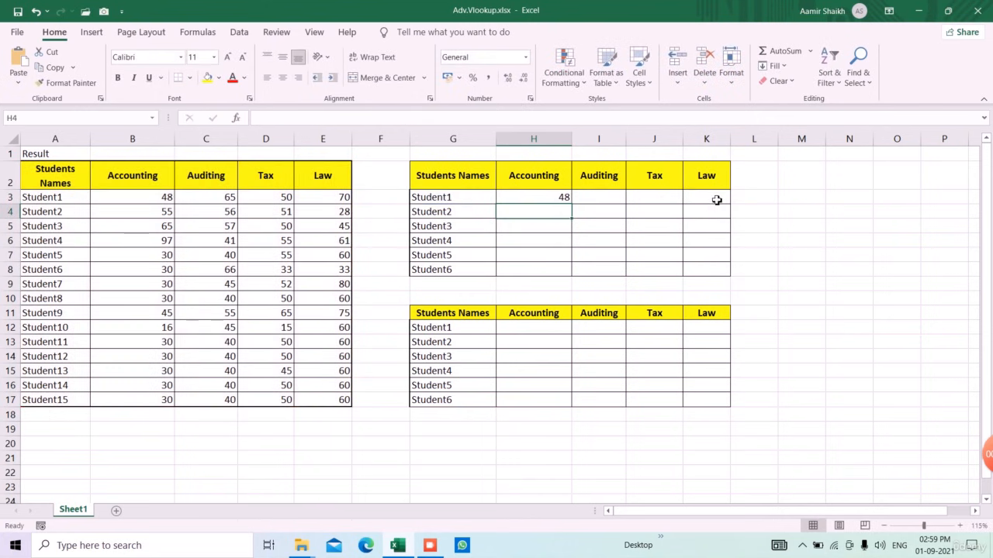
Step: Fill the H3 formula across and down to K8 and check the marks against B3:E8
{"action": "left_click", "coordinate": [538, 198]}
{"action": "left_click_drag", "start_coordinate": [572, 205], "coordinate": [733, 279]}
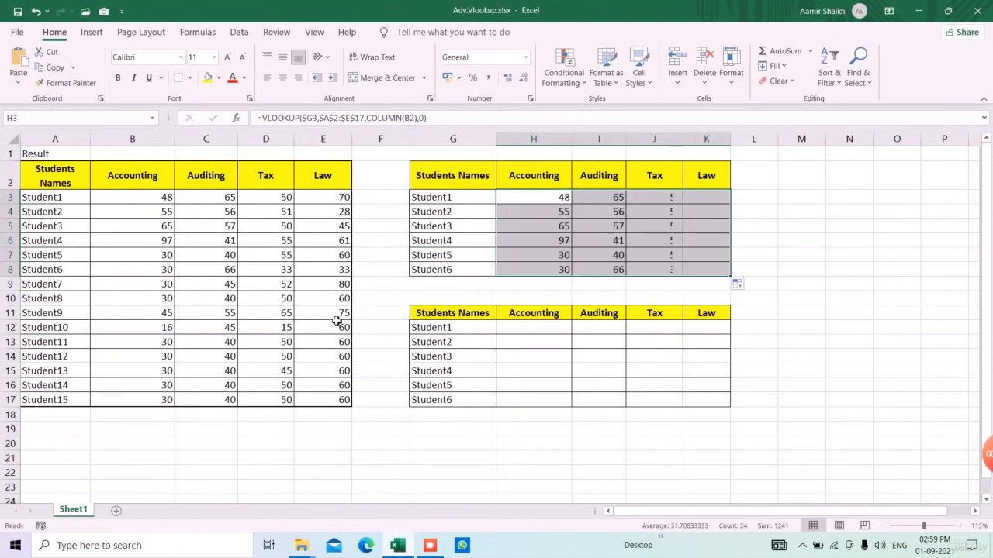
{"action": "left_click_drag", "start_coordinate": [136, 199], "coordinate": [326, 279]}
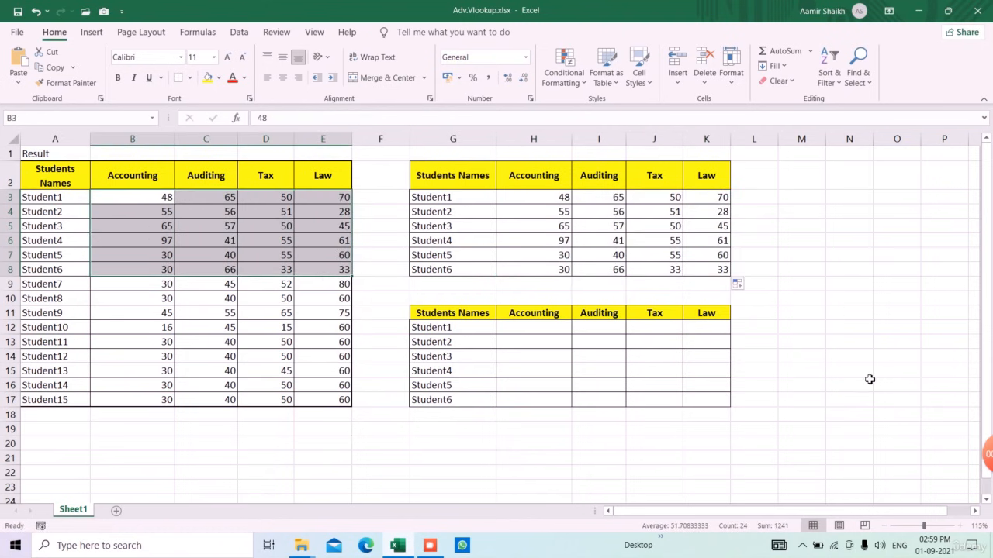
Step: Compare the suggested COLUMN and COLUMNS functions in the empty cell M8 without entering a formula
{"action": "left_click", "coordinate": [811, 273]}
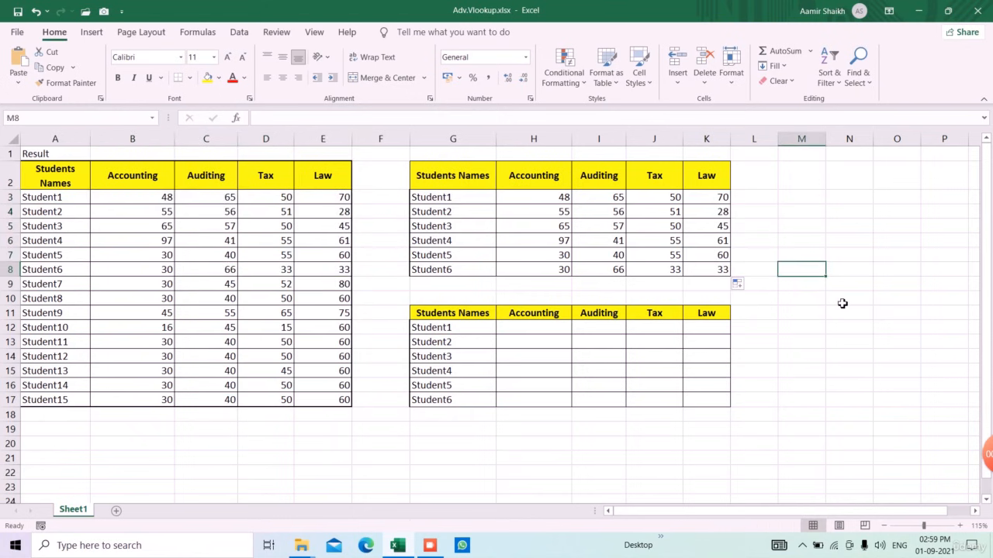
{"action": "type", "text": "=coul"}
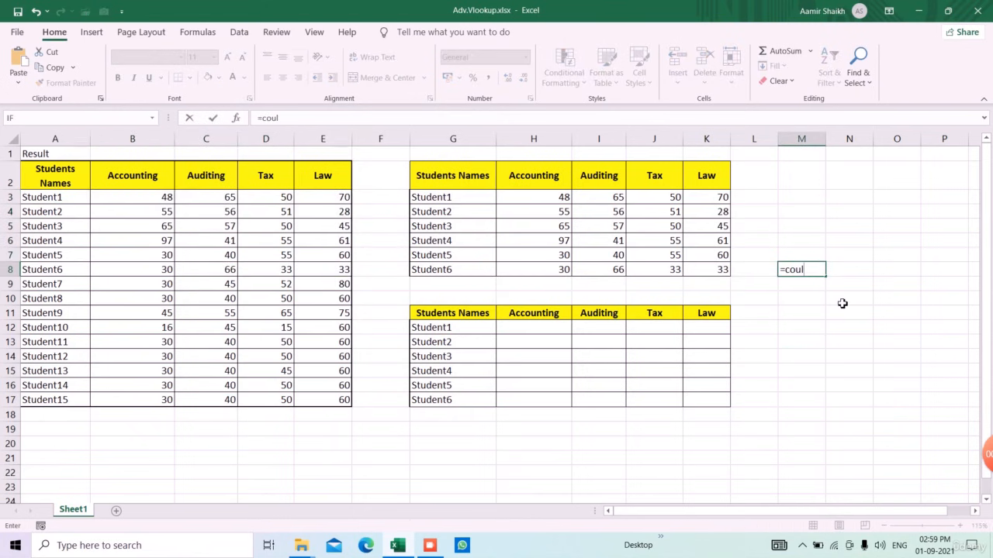
{"action": "key", "text": "BackSpace"}
{"action": "key", "text": "BackSpace"}
{"action": "type", "text": "l"}
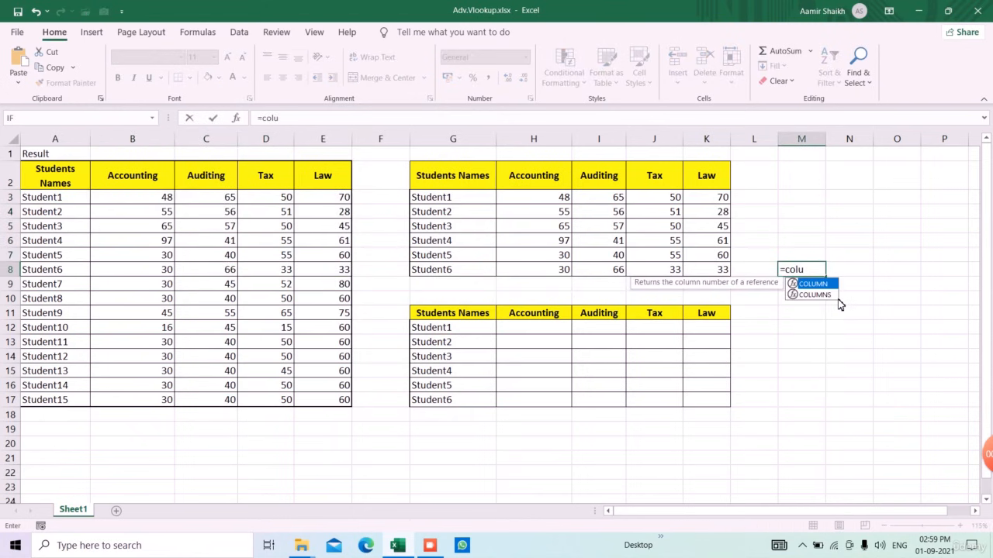
{"action": "key", "text": "Down"}
{"action": "key", "text": "Up"}
{"action": "key", "text": "Down"}
{"action": "key", "text": "Up"}
{"action": "key", "text": "BackSpace"}
{"action": "key", "text": "BackSpace"}
{"action": "key", "text": "BackSpace"}
{"action": "key", "text": "BackSpace"}
{"action": "key", "text": "BackSpace"}
{"action": "key", "text": "Escape"}
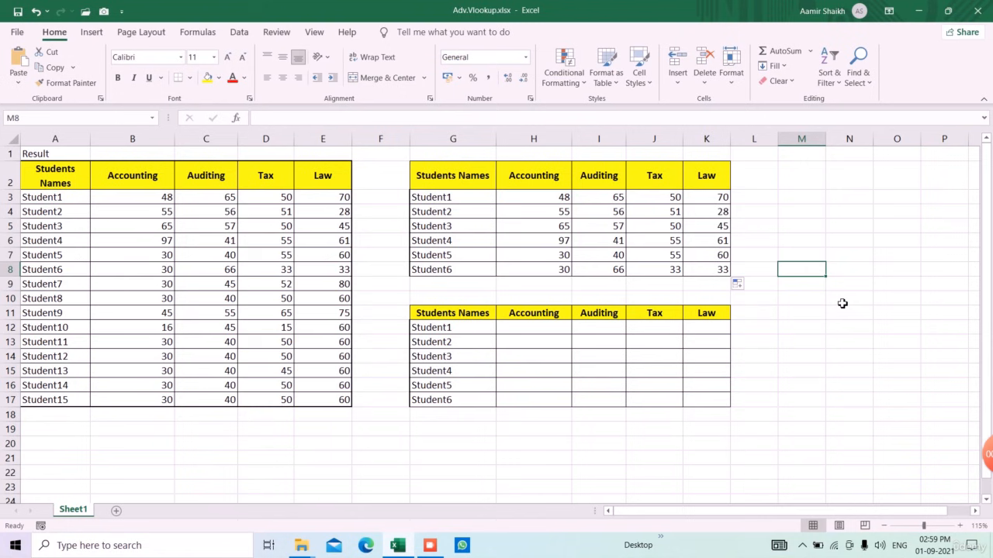
Step: Start a VLOOKUP formula in H12 with the column-locked student name $G12 as its lookup value
{"action": "left_click", "coordinate": [524, 329]}
{"action": "type", "text": "=vlo"}
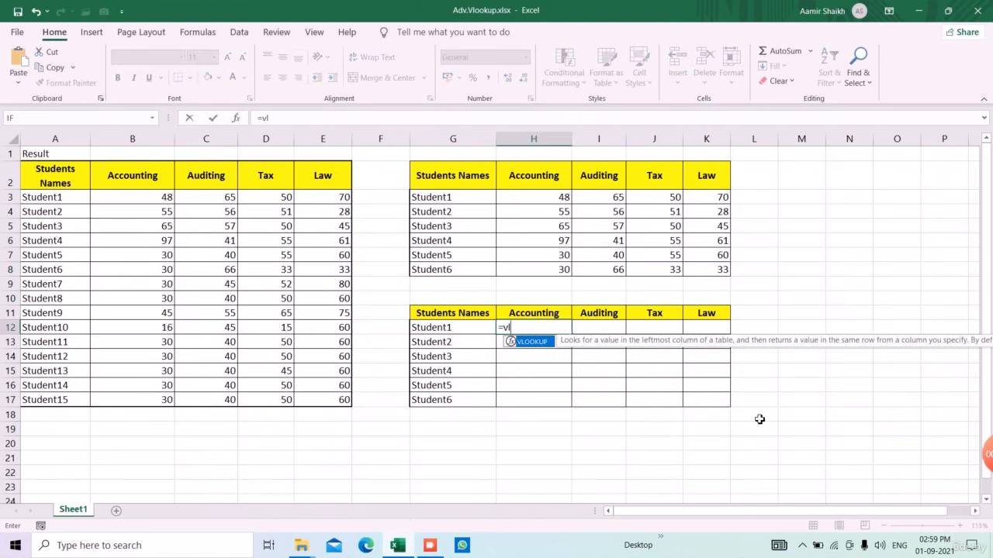
{"action": "key", "text": "Tab"}
{"action": "key", "text": "Left"}
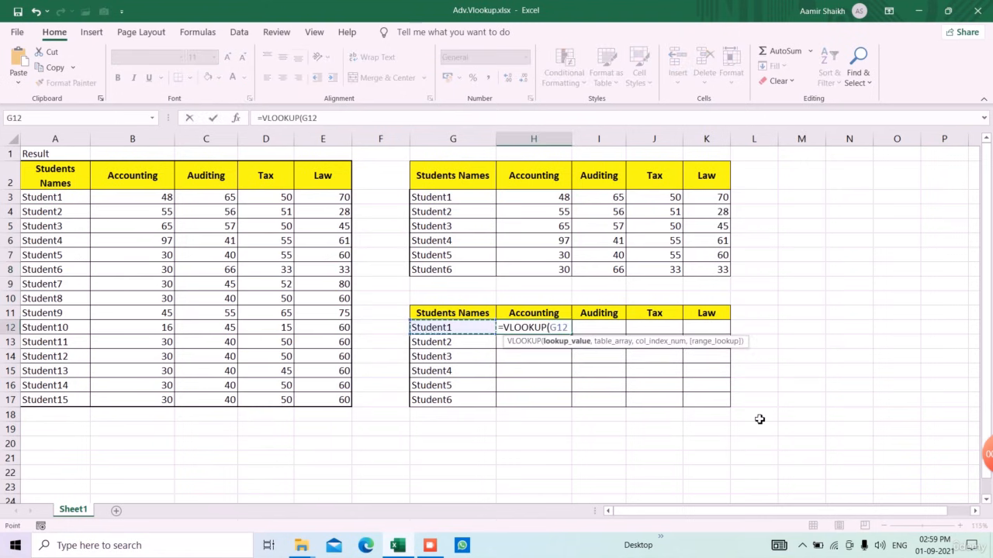
{"action": "key", "text": "F4"}
{"action": "key", "text": "F4"}
{"action": "key", "text": "F4"}
{"action": "type", "text": ","}
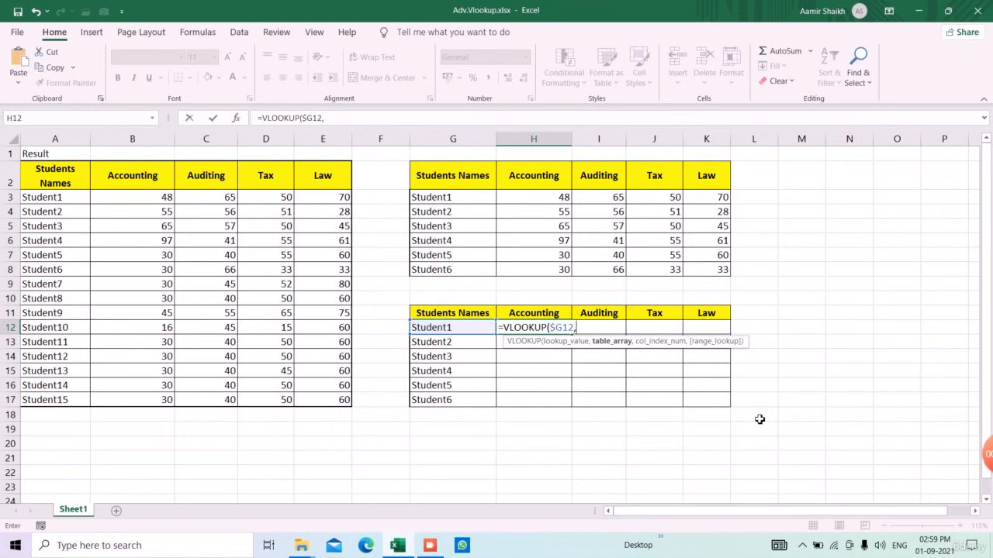
Step: Set the H12 formula's table array to the source marks table as the absolute range $A$2:$E$17
{"action": "key", "text": "ctrl+Left"}
{"action": "key", "text": "ctrl+Left"}
{"action": "key", "text": "ctrl+Left"}
{"action": "key", "text": "ctrl+Up"}
{"action": "key", "text": "Down"}
{"action": "key", "text": "ctrl+shift+Right"}
{"action": "key", "text": "ctrl+shift+Down"}
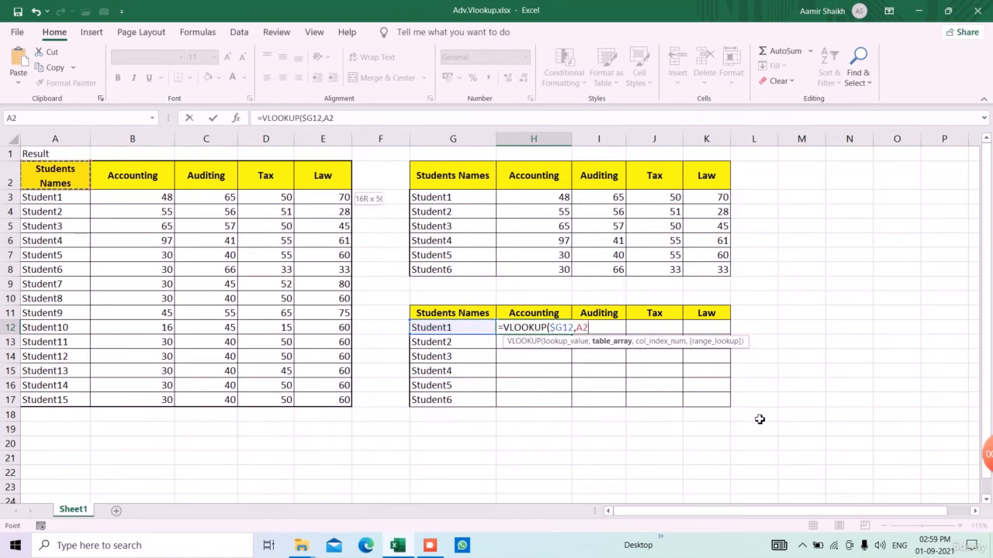
{"action": "key", "text": "F4"}
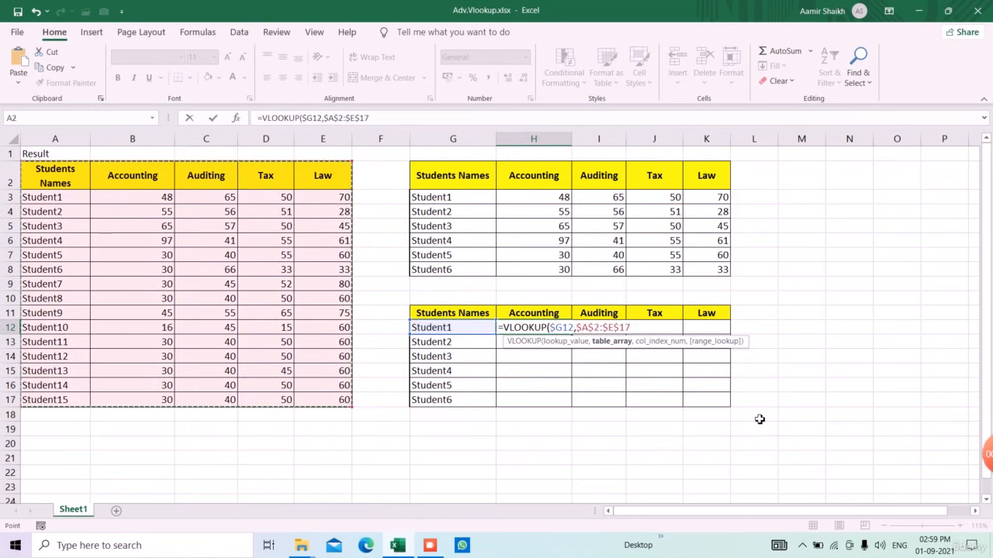
Step: Set the H12 formula's column index to the COLUMNS function over $A$2:B2, with only the range's start cell made absolute
{"action": "type", "text": ",colum"}
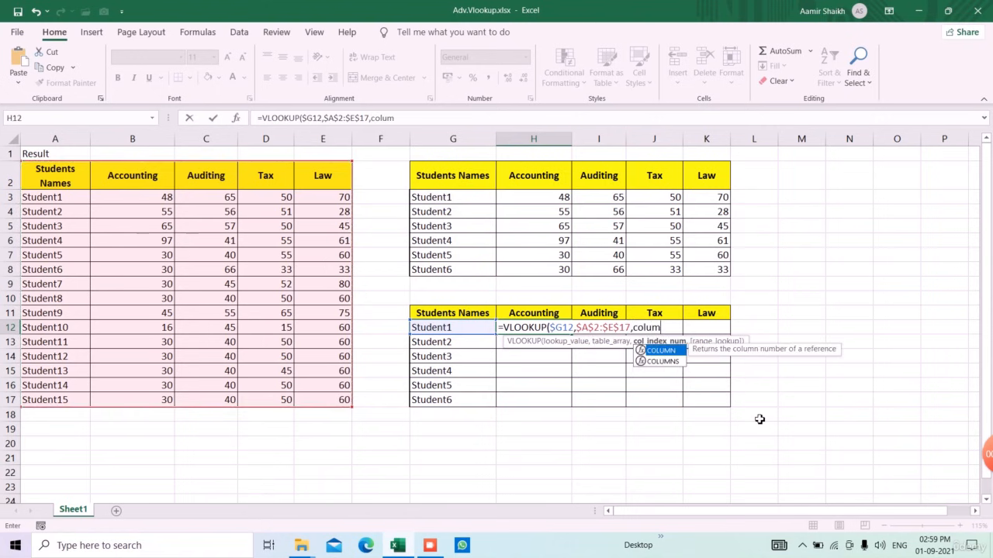
{"action": "type", "text": "s"}
{"action": "key", "text": "Tab"}
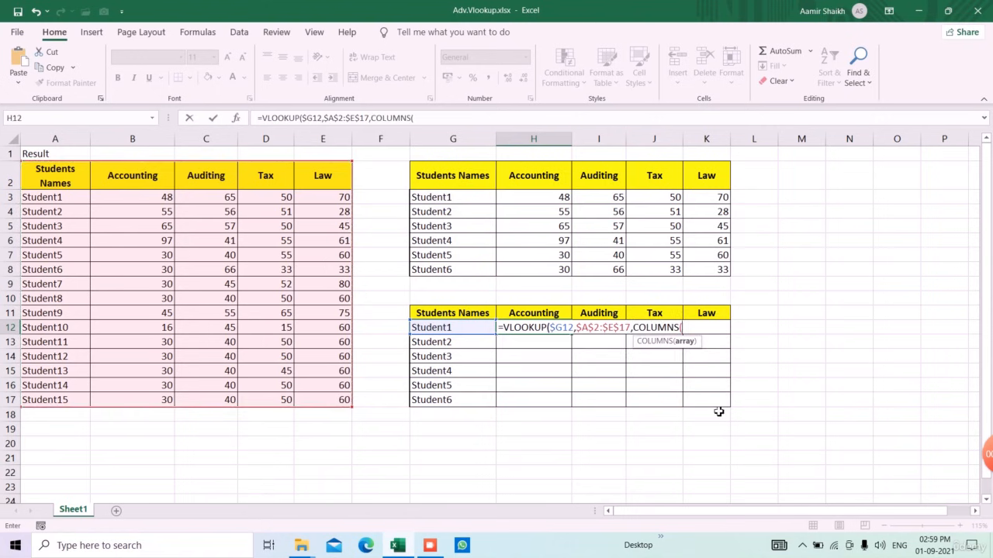
{"action": "left_click", "coordinate": [70, 179]}
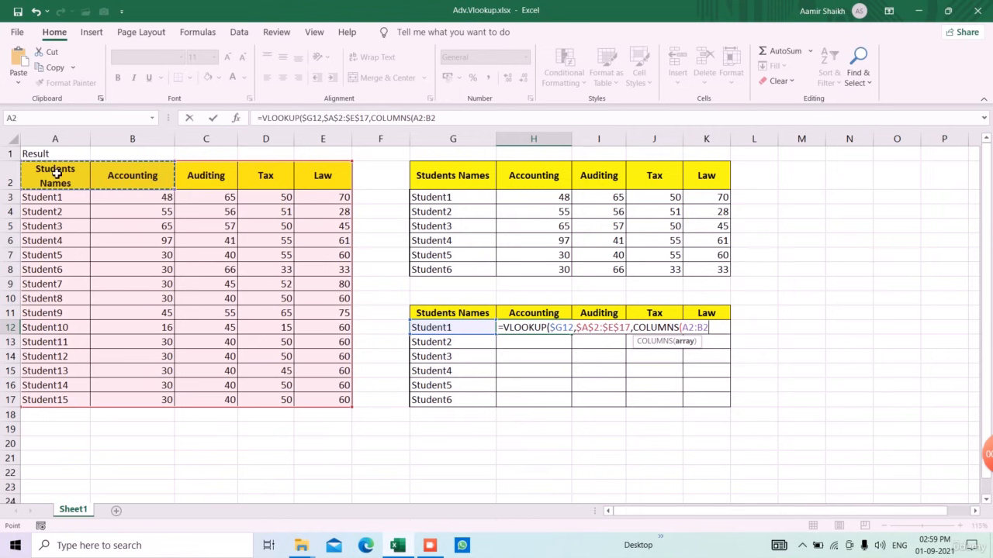
{"action": "left_click", "coordinate": [689, 328]}
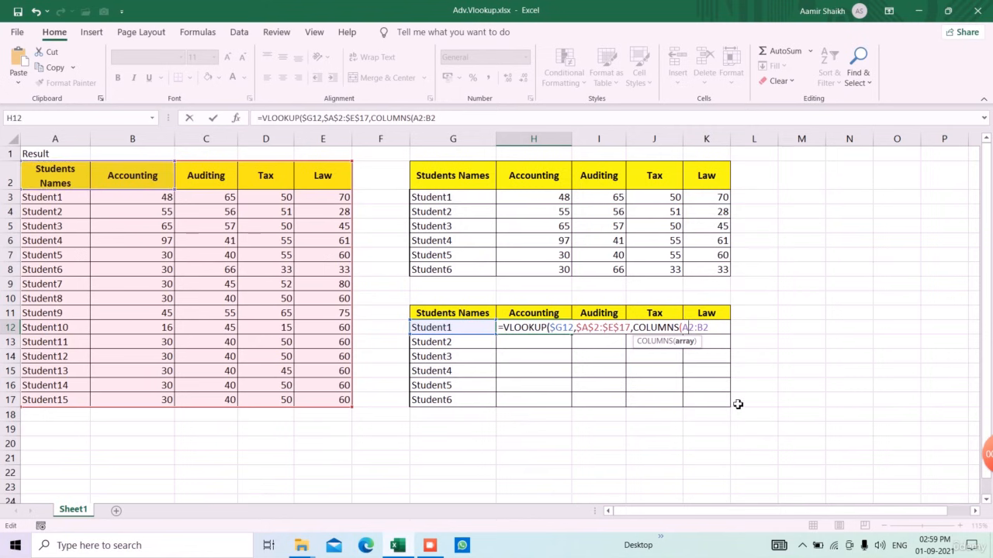
{"action": "key", "text": "F4"}
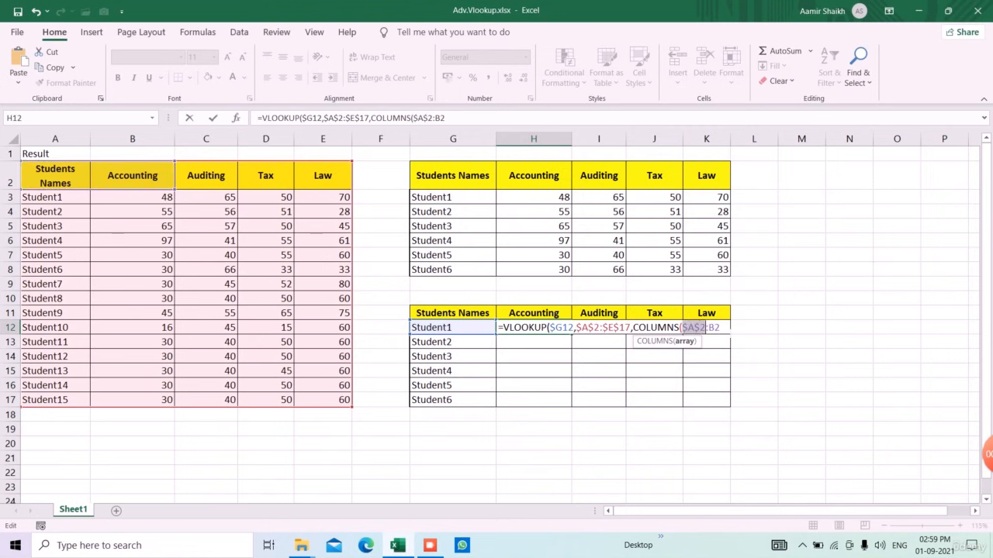
{"action": "left_click", "coordinate": [722, 328]}
Step: Complete the H12 VLOOKUP with exact match 0 and fill it across and down to K17
{"action": "type", "text": "),"}
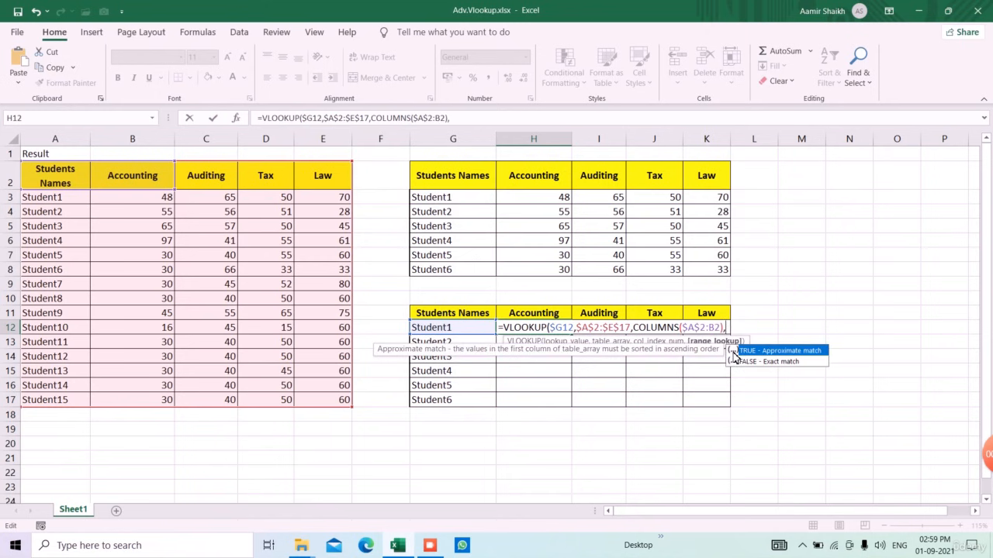
{"action": "type", "text": "0"}
{"action": "key", "text": "Return"}
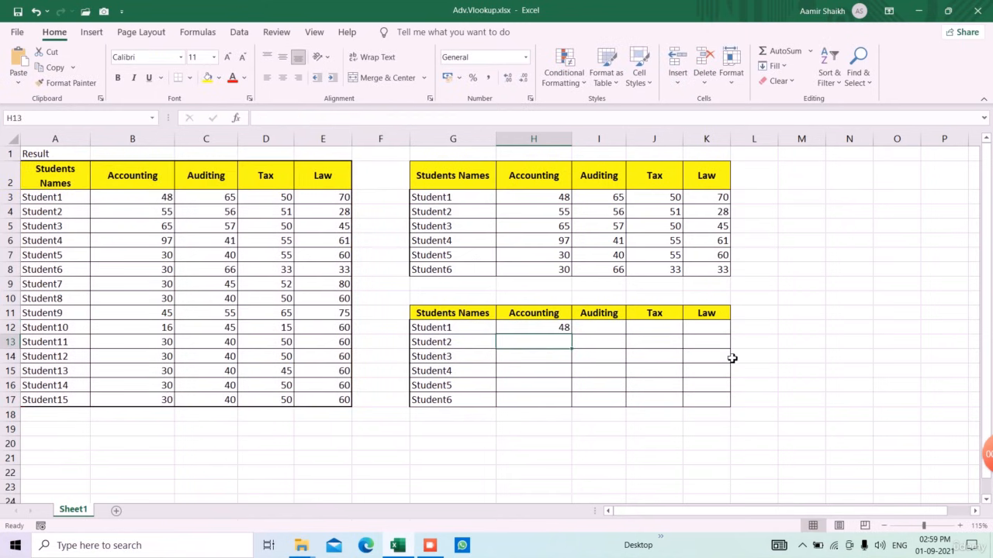
{"action": "left_click", "coordinate": [537, 332]}
{"action": "left_click_drag", "start_coordinate": [578, 340], "coordinate": [737, 409]}
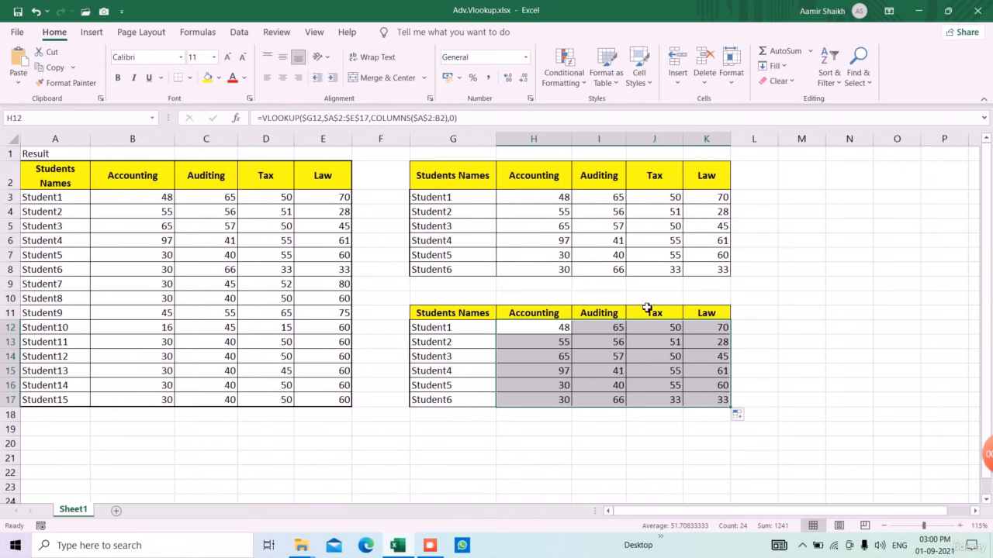
{"action": "left_click", "coordinate": [560, 443]}
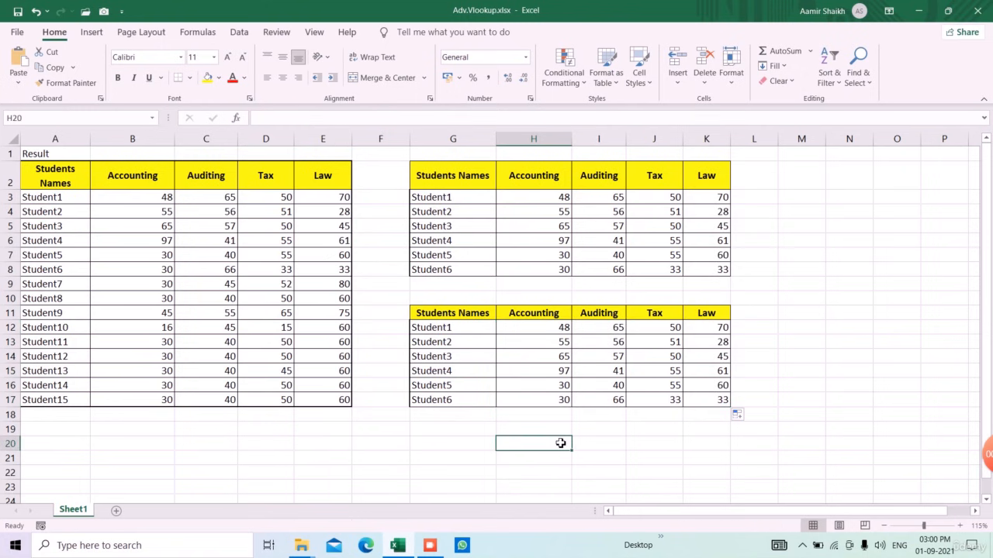
{"action": "left_click", "coordinate": [431, 545]}
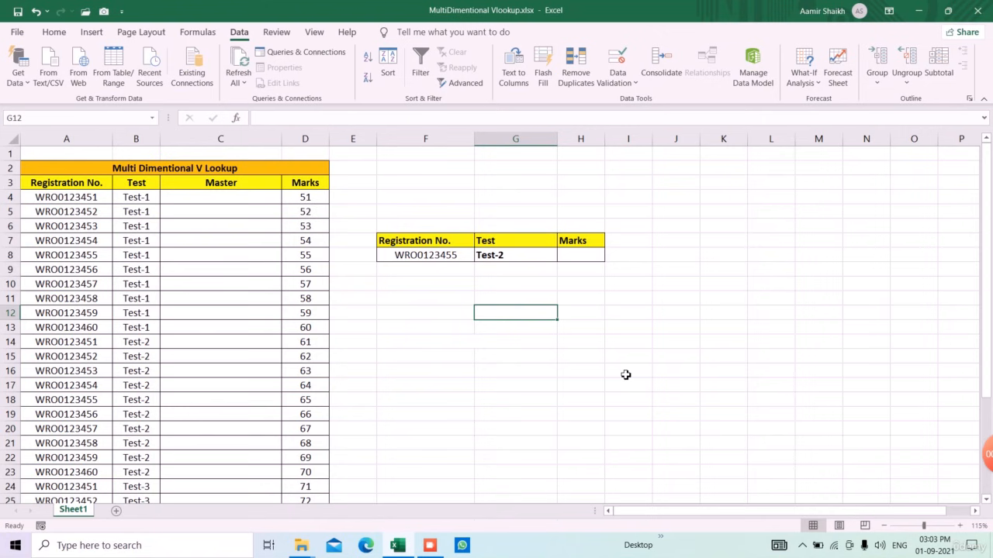
Step: Examine the repeated registration numbers in column A for the Test-1, Test-2 and Test-3 blocks of the MultiDimentional Vlookup workbook
{"action": "left_click", "coordinate": [73, 200]}
{"action": "left_click_drag", "start_coordinate": [75, 211], "coordinate": [61, 334]}
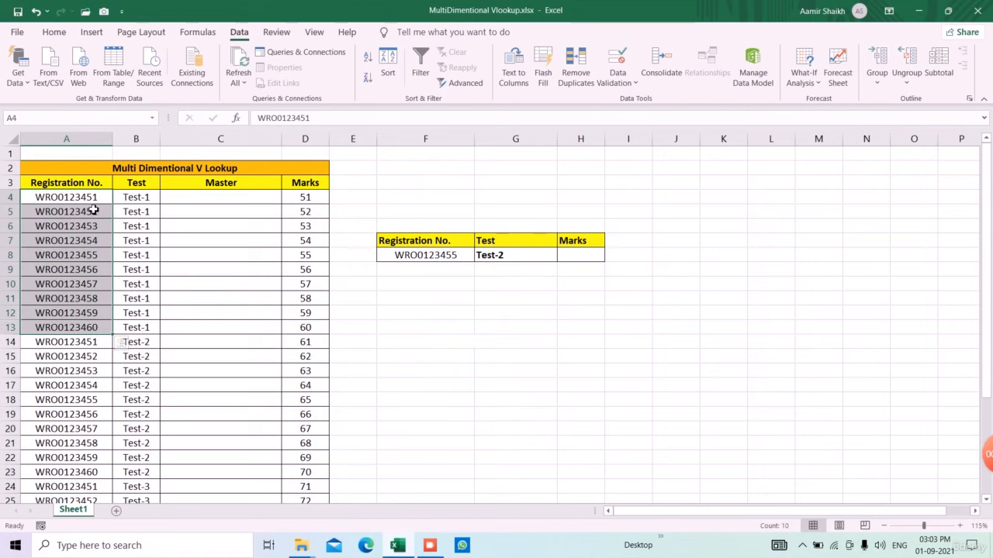
{"action": "scroll", "coordinate": [104, 341], "scroll_direction": "down", "scroll_amount": 1}
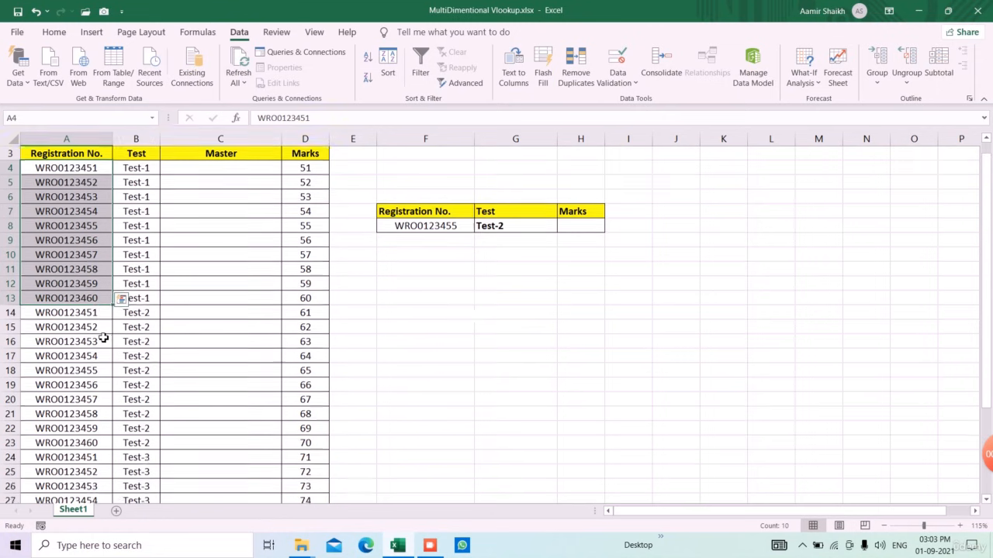
{"action": "scroll", "coordinate": [107, 319], "scroll_direction": "up", "scroll_amount": 1}
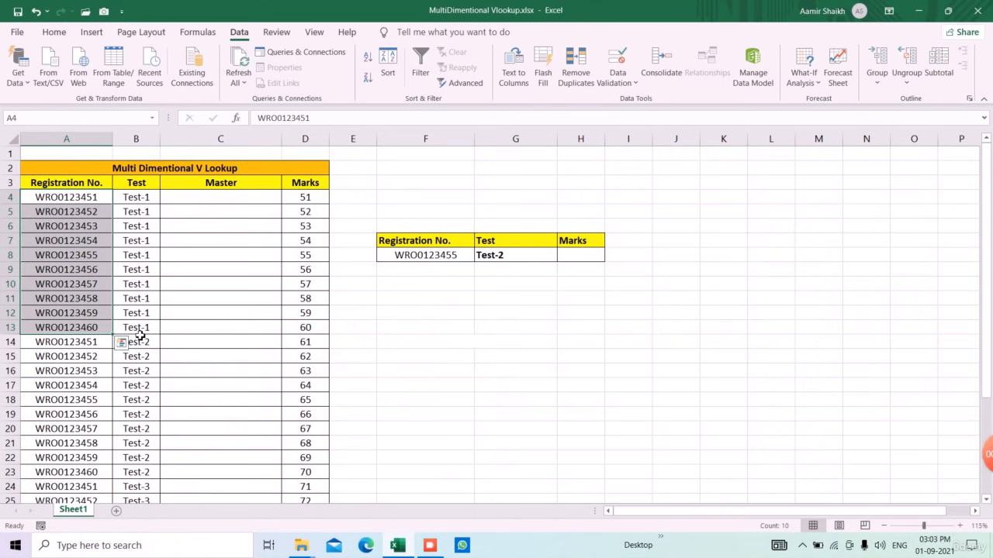
{"action": "scroll", "coordinate": [122, 330], "scroll_direction": "down", "scroll_amount": 1}
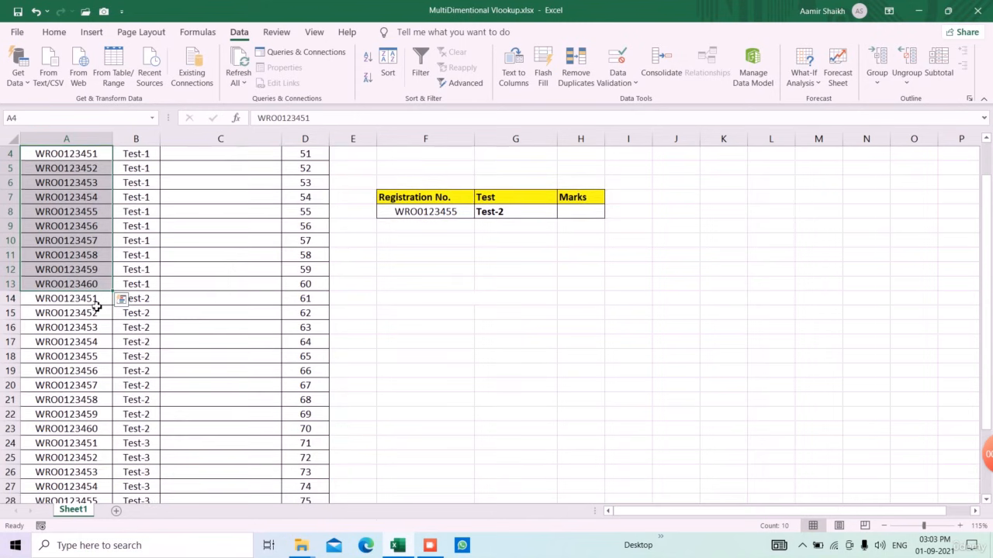
{"action": "scroll", "coordinate": [96, 307], "scroll_direction": "down", "scroll_amount": 1}
{"action": "left_click_drag", "start_coordinate": [100, 259], "coordinate": [110, 388]}
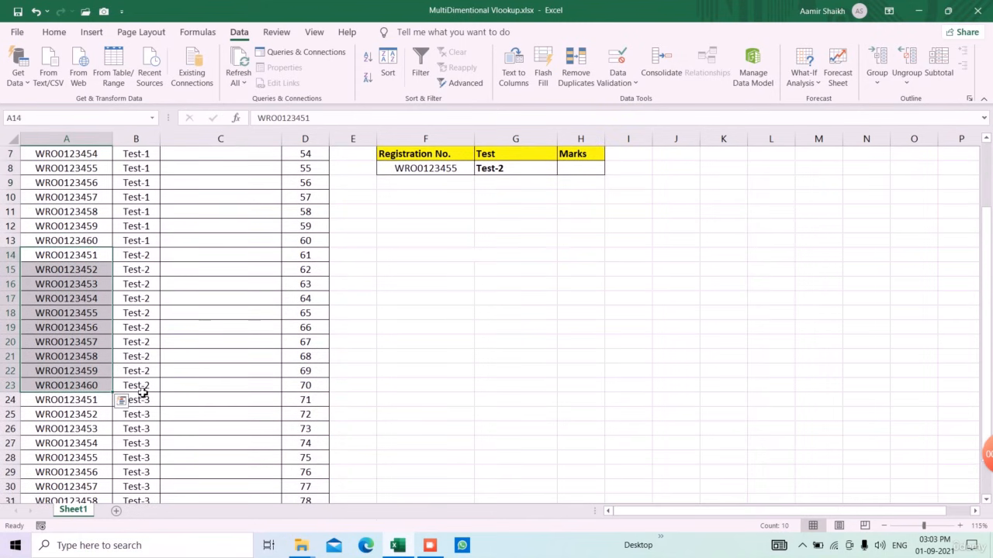
{"action": "scroll", "coordinate": [141, 388], "scroll_direction": "down", "scroll_amount": 2}
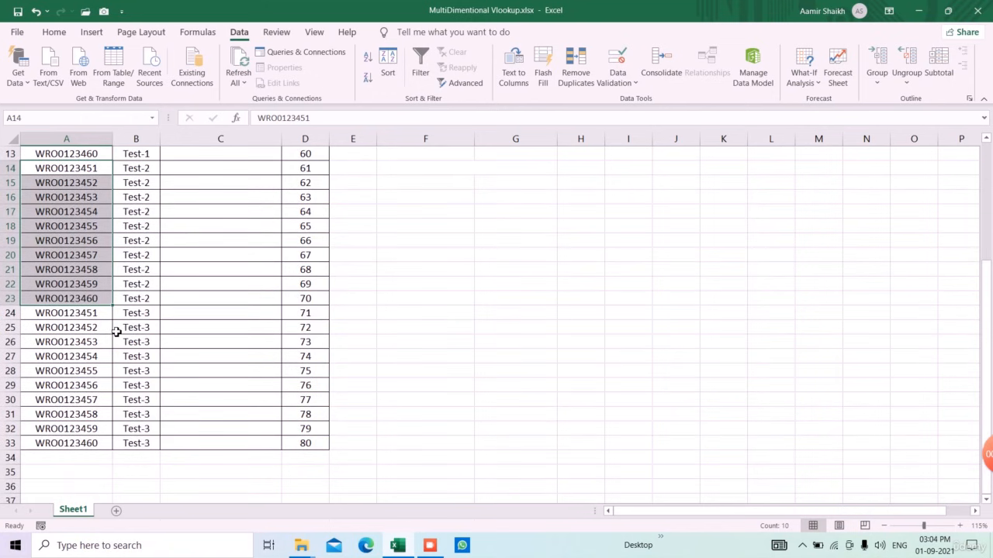
{"action": "scroll", "coordinate": [117, 332], "scroll_direction": "down", "scroll_amount": 1}
{"action": "left_click_drag", "start_coordinate": [100, 268], "coordinate": [103, 404]}
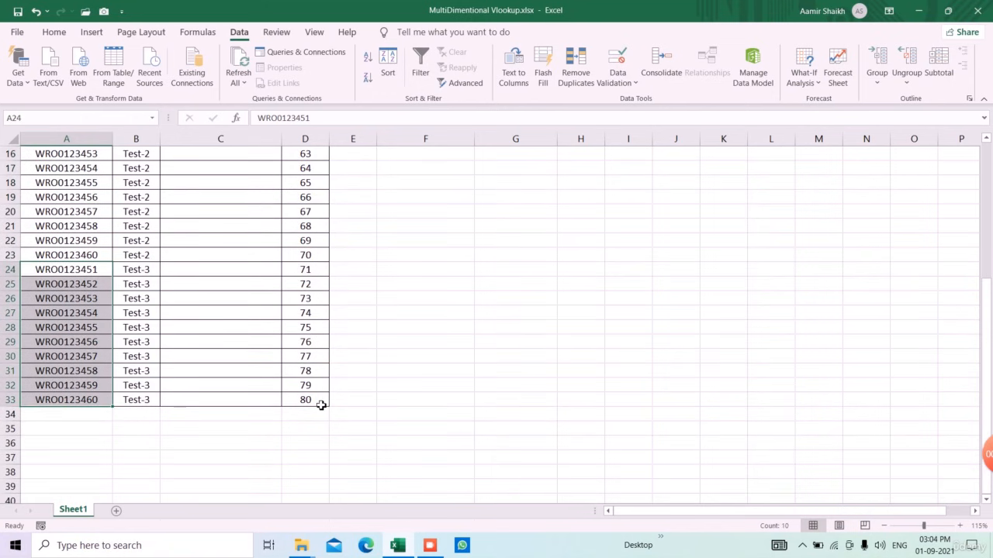
{"action": "scroll", "coordinate": [321, 405], "scroll_direction": "up", "scroll_amount": 5}
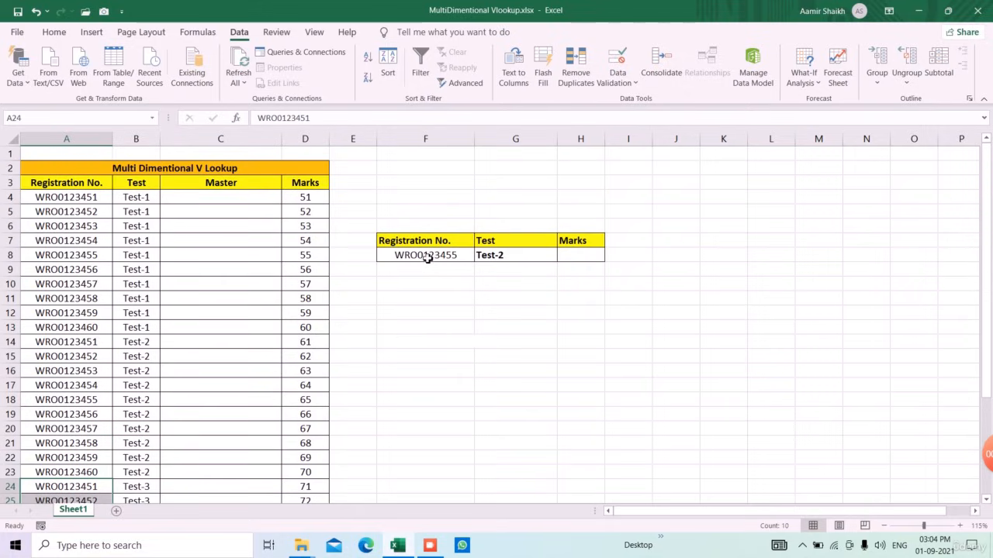
Step: Compare the lookup criteria in F8 and G8 and the Marks cell H8 with the source table's Registration No. and Test columns
{"action": "left_click", "coordinate": [428, 258]}
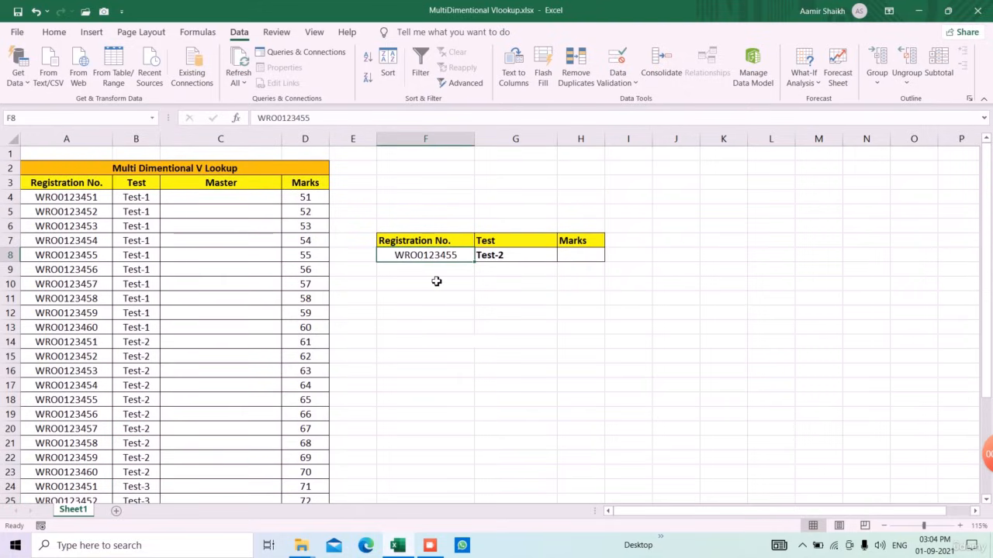
{"action": "left_click", "coordinate": [518, 268]}
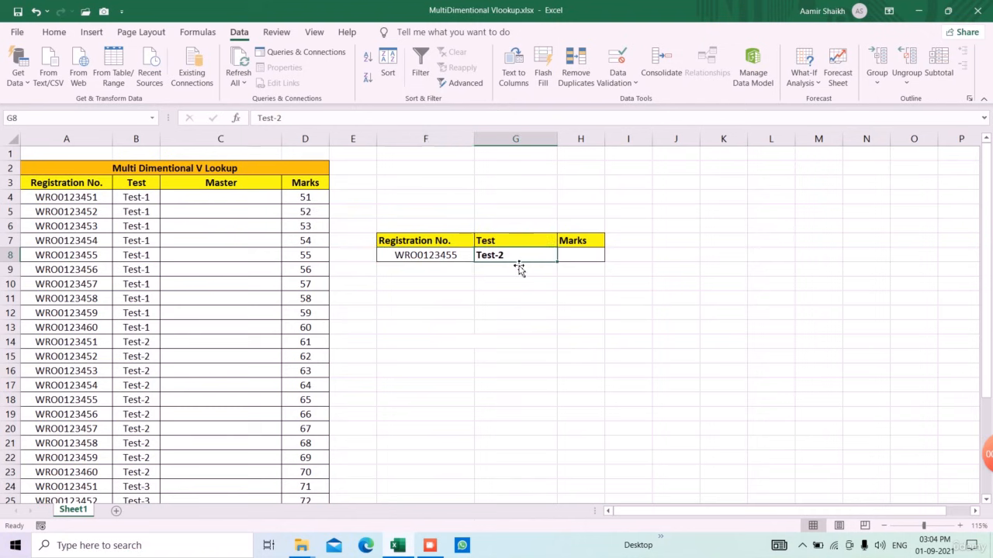
{"action": "left_click", "coordinate": [591, 259]}
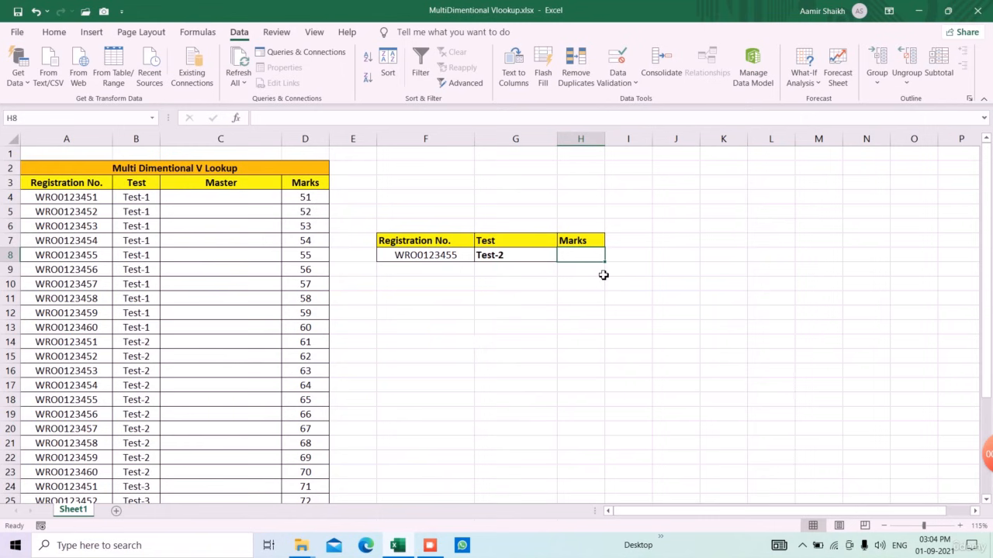
{"action": "left_click", "coordinate": [456, 259]}
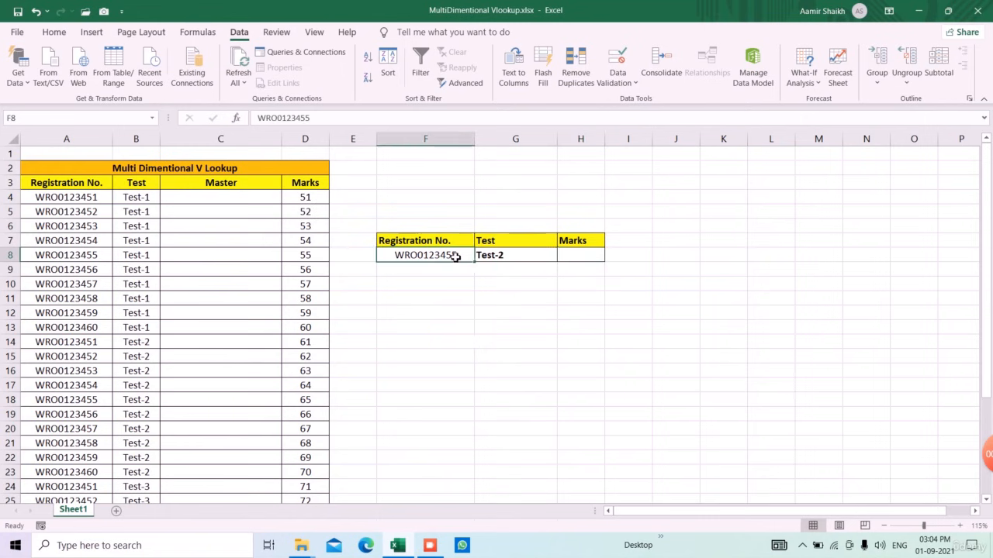
{"action": "left_click", "coordinate": [527, 263]}
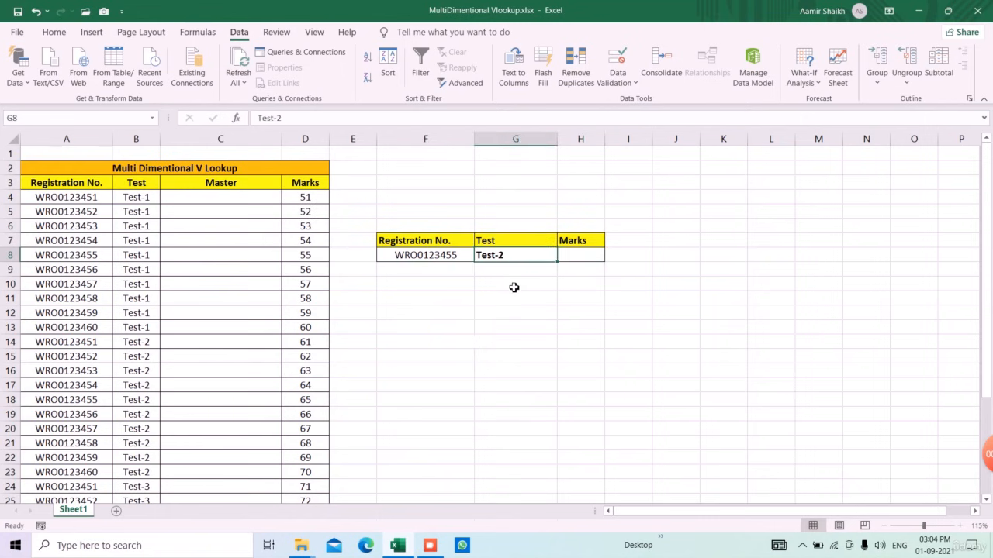
{"action": "left_click", "coordinate": [470, 285]}
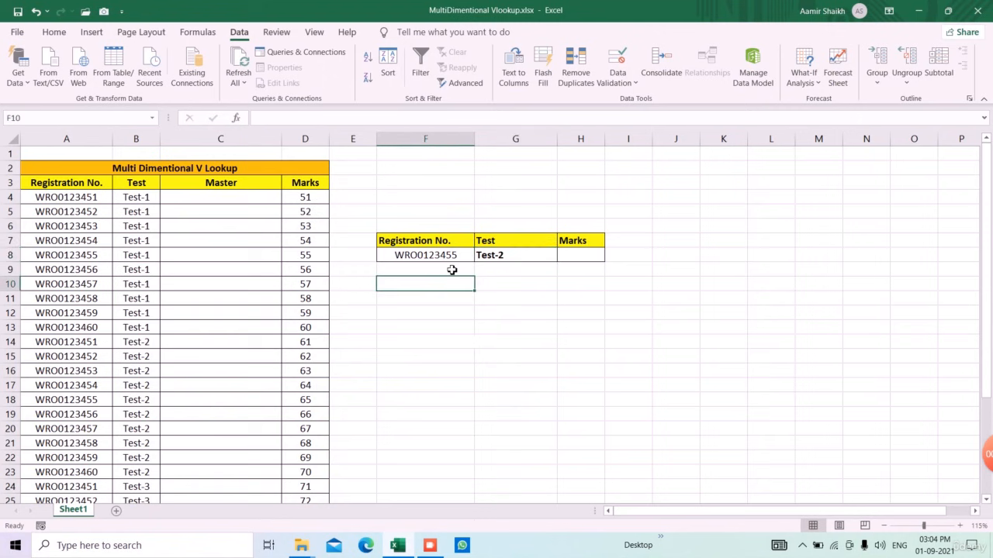
{"action": "left_click", "coordinate": [451, 259]}
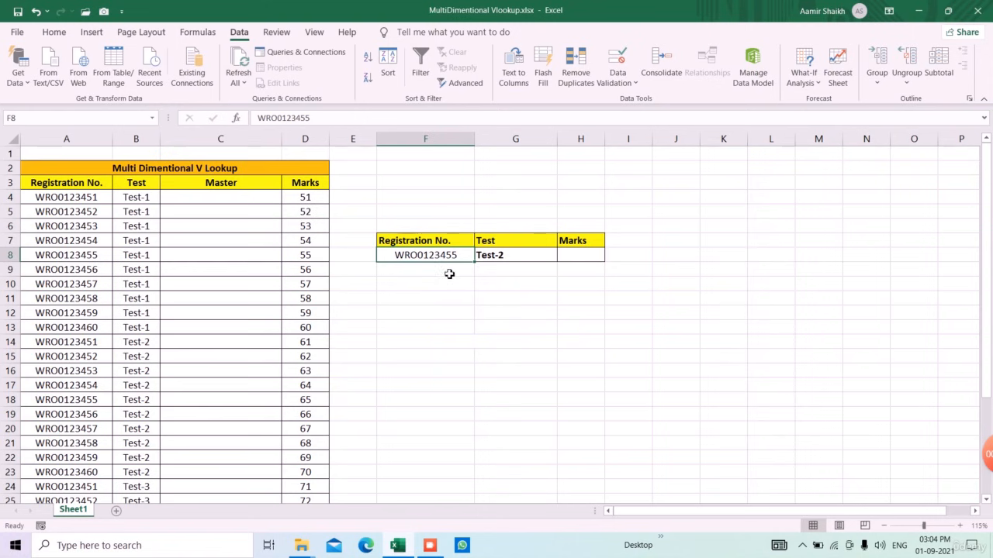
{"action": "left_click", "coordinate": [517, 260]}
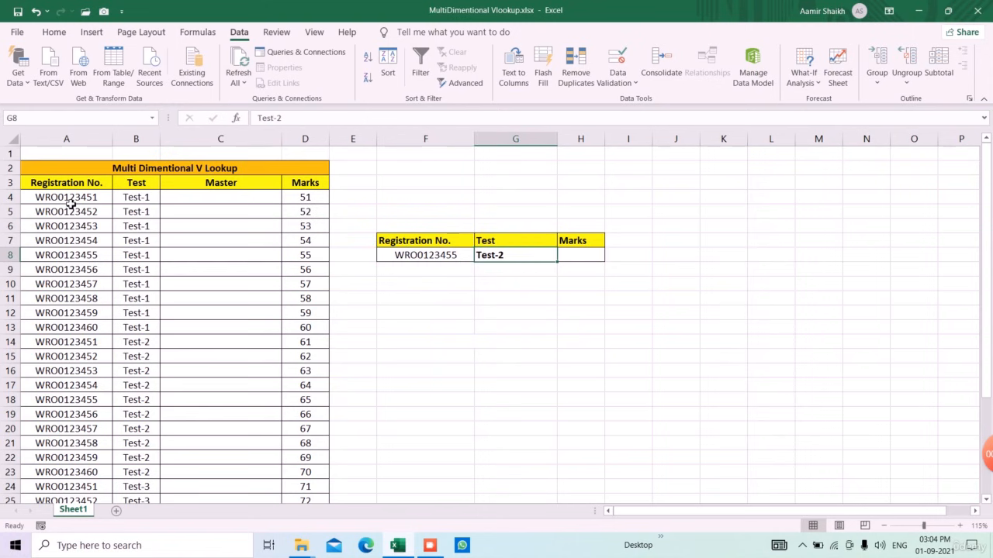
{"action": "left_click_drag", "start_coordinate": [69, 201], "coordinate": [43, 473]}
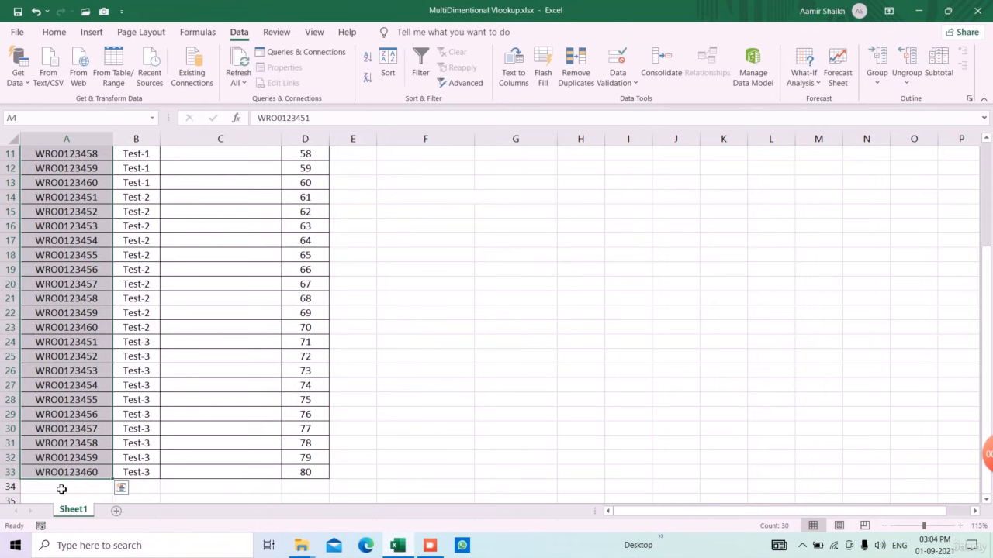
{"action": "scroll", "coordinate": [62, 489], "scroll_direction": "up", "scroll_amount": 3}
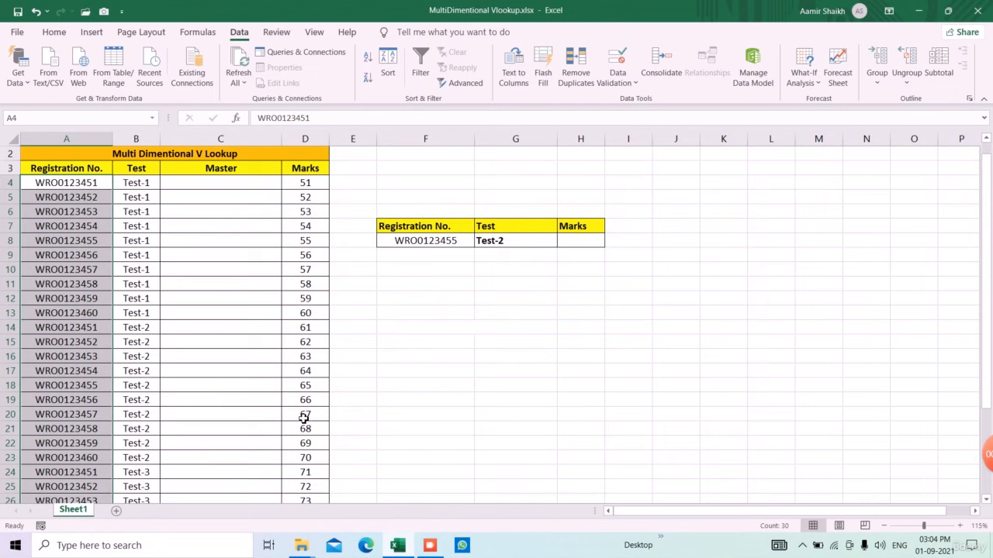
{"action": "left_click_drag", "start_coordinate": [148, 190], "coordinate": [141, 462]}
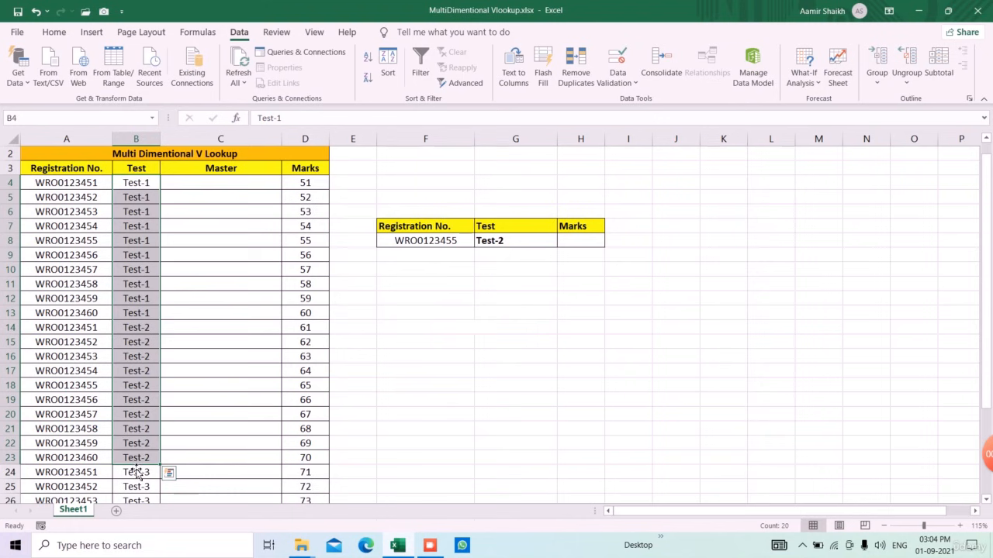
{"action": "scroll", "coordinate": [138, 468], "scroll_direction": "up", "scroll_amount": 1}
Step: Enter =CONCAT(A4,B4) in the first Master cell, C4, to join the registration number and test name
{"action": "left_click", "coordinate": [223, 203]}
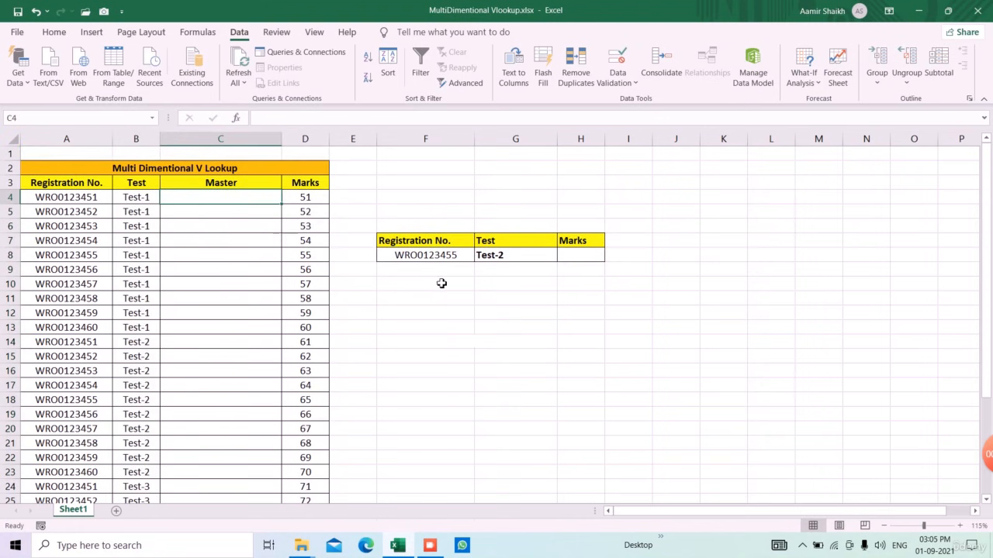
{"action": "type", "text": "=con"}
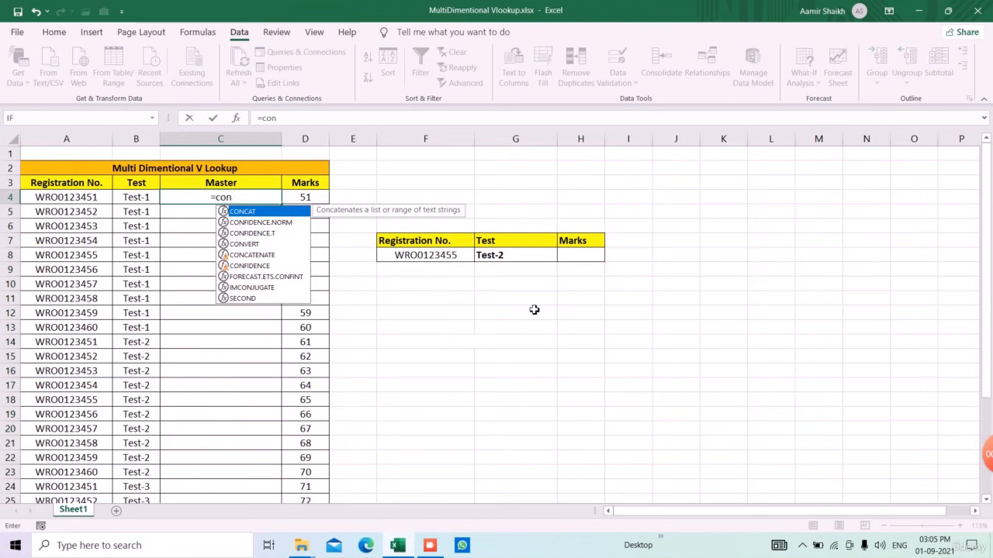
{"action": "key", "text": "Tab"}
{"action": "type", "text": "A4,B4)"}
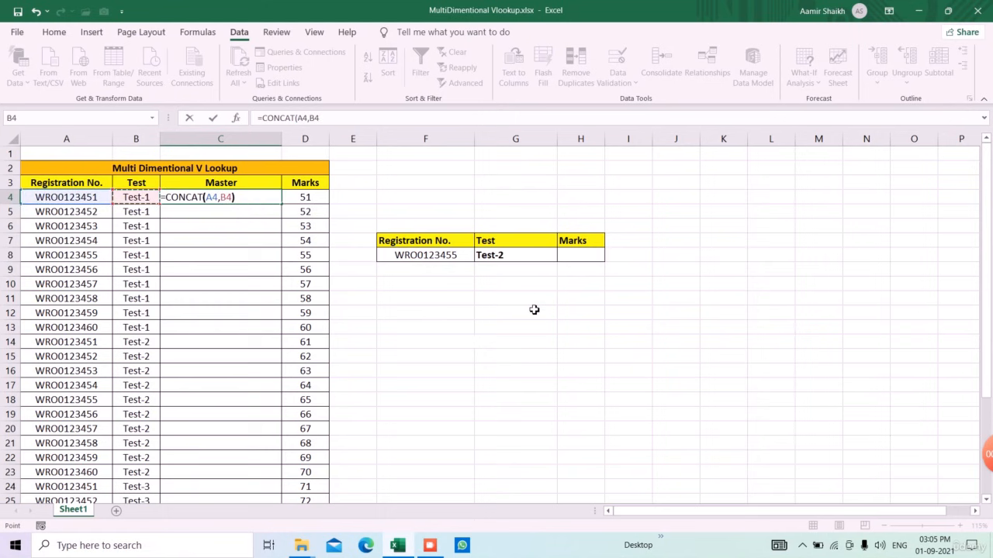
{"action": "key", "text": "Return"}
Step: Fill the C4 CONCAT formula down the Master column to C33 and check the combined keys
{"action": "left_click", "coordinate": [242, 199]}
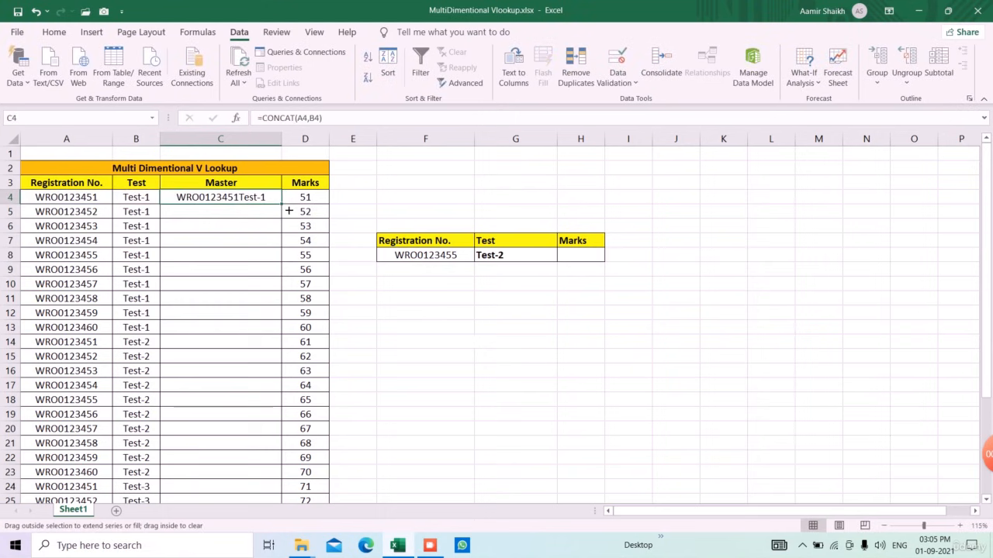
{"action": "double_click", "coordinate": [282, 204]}
{"action": "scroll", "coordinate": [299, 468], "scroll_direction": "down", "scroll_amount": 5}
{"action": "scroll", "coordinate": [299, 468], "scroll_direction": "up", "scroll_amount": 5}
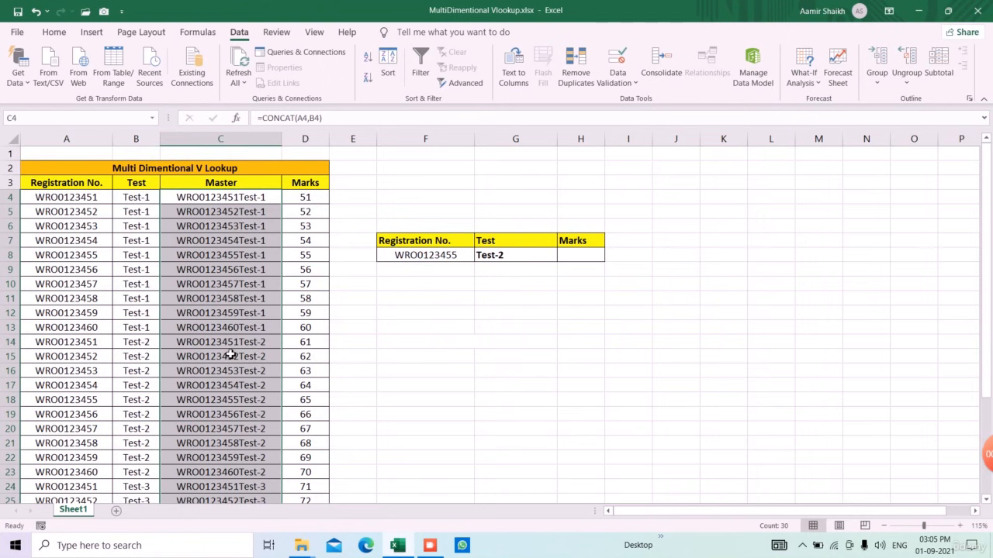
{"action": "scroll", "coordinate": [271, 357], "scroll_direction": "down", "scroll_amount": 1}
{"action": "scroll", "coordinate": [273, 362], "scroll_direction": "down", "scroll_amount": 2}
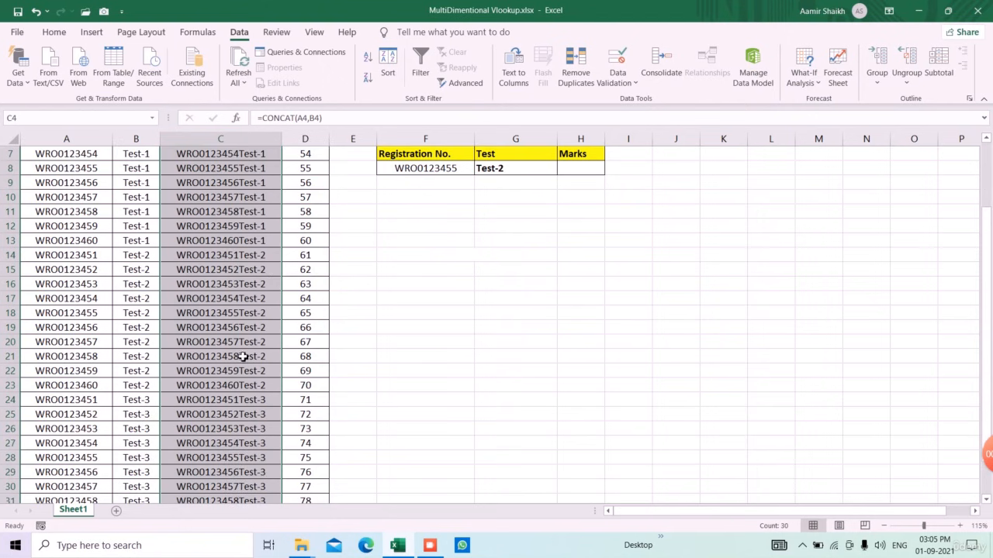
Step: Start a VLOOKUP in the Marks cell H8 with CONCATENATE(F8,G8) as its lookup value
{"action": "scroll", "coordinate": [266, 406], "scroll_direction": "up", "scroll_amount": 3}
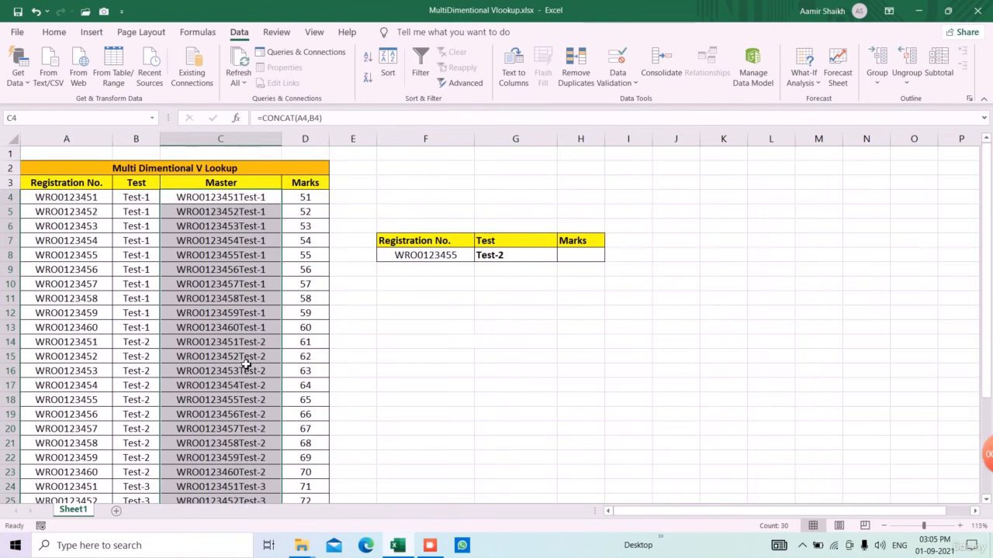
{"action": "left_click", "coordinate": [454, 318]}
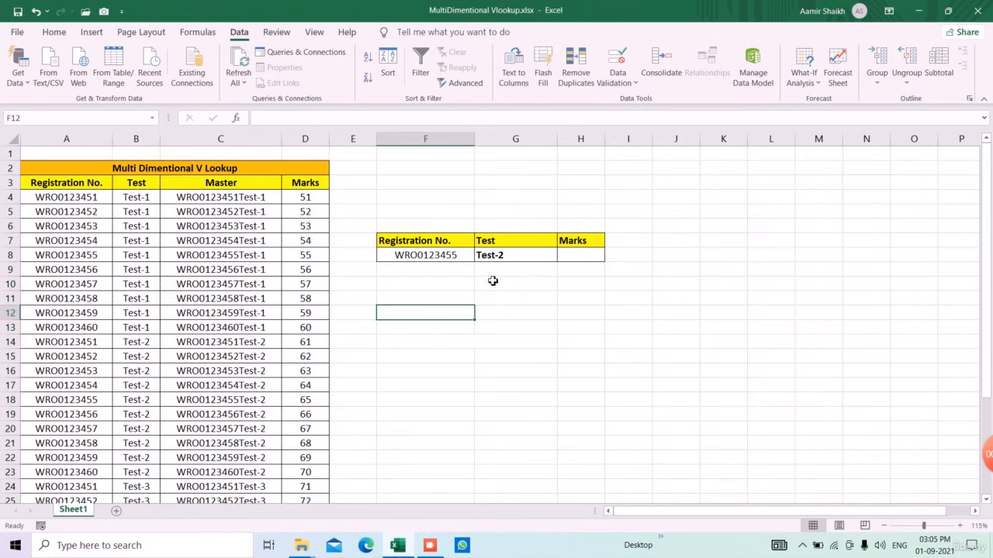
{"action": "left_click", "coordinate": [578, 255]}
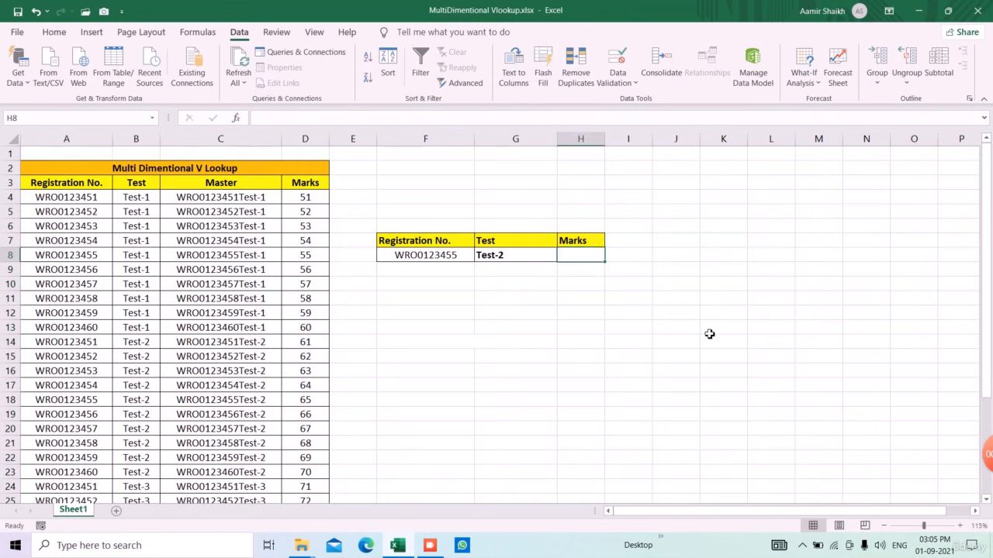
{"action": "type", "text": "=vl"}
{"action": "key", "text": "Tab"}
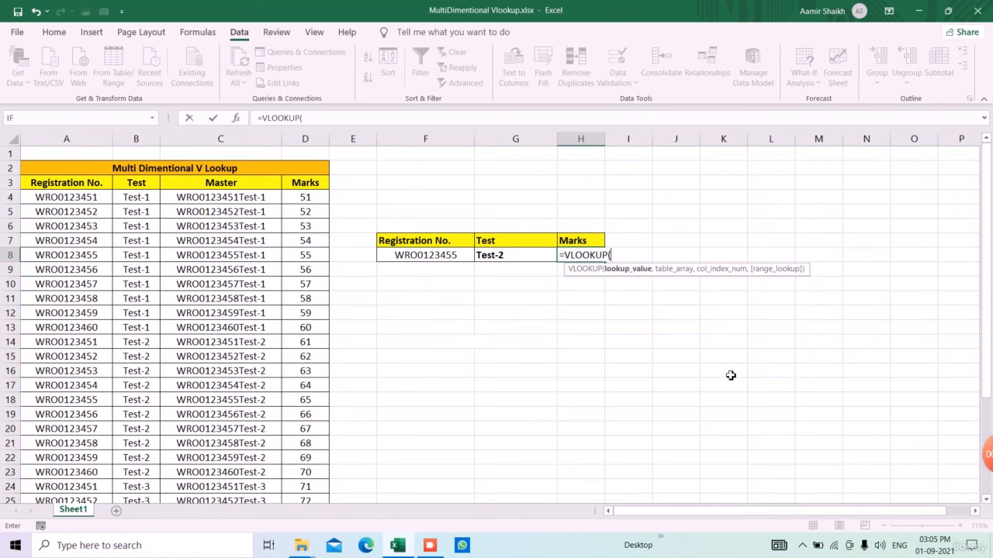
{"action": "type", "text": "con"}
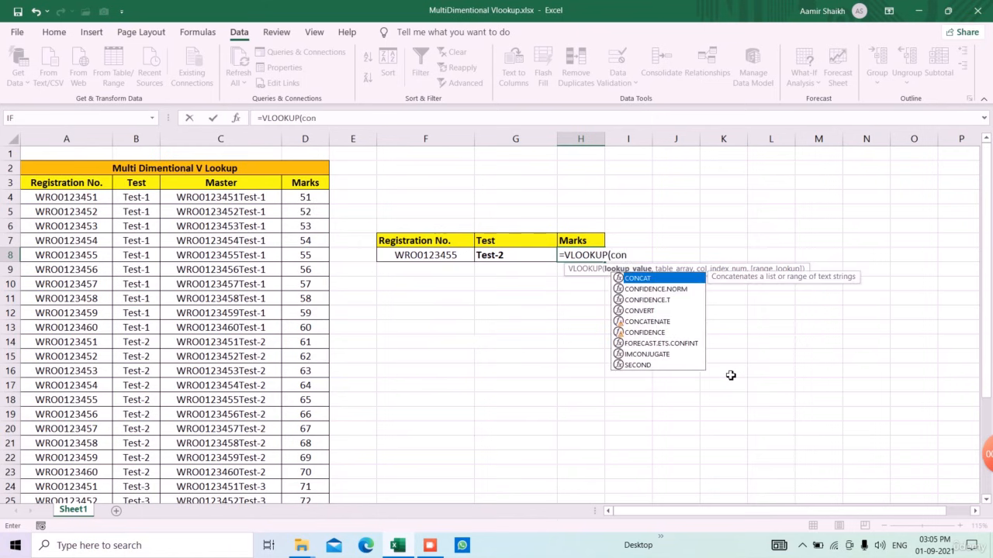
{"action": "type", "text": "ca"}
{"action": "key", "text": "Down"}
{"action": "key", "text": "Tab"}
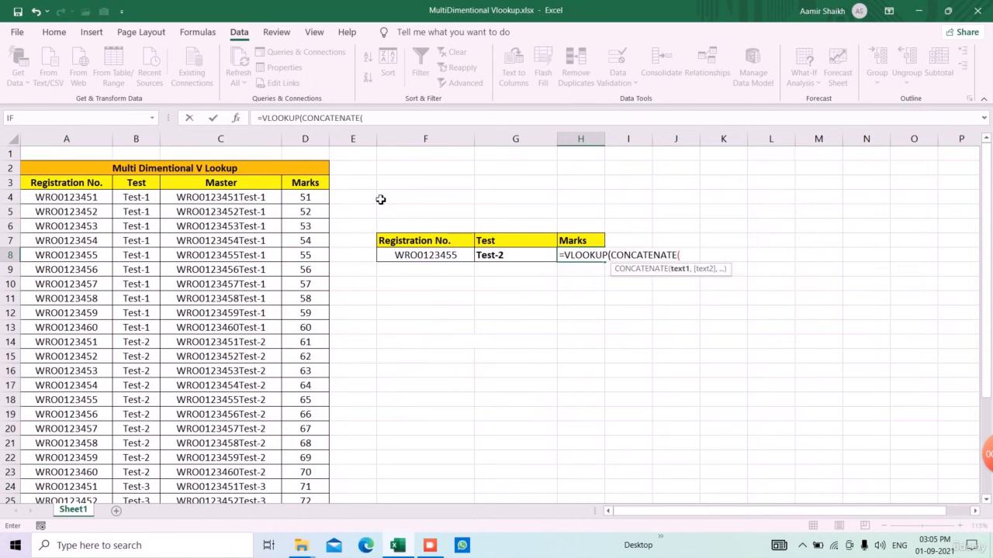
{"action": "left_click", "coordinate": [440, 260]}
{"action": "type", "text": ","}
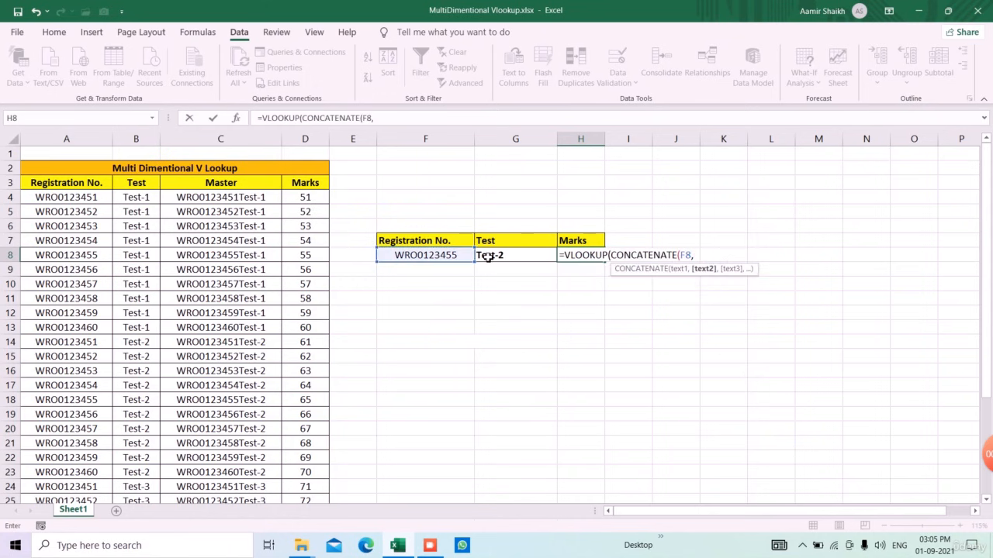
{"action": "left_click", "coordinate": [488, 257]}
{"action": "type", "text": "),"}
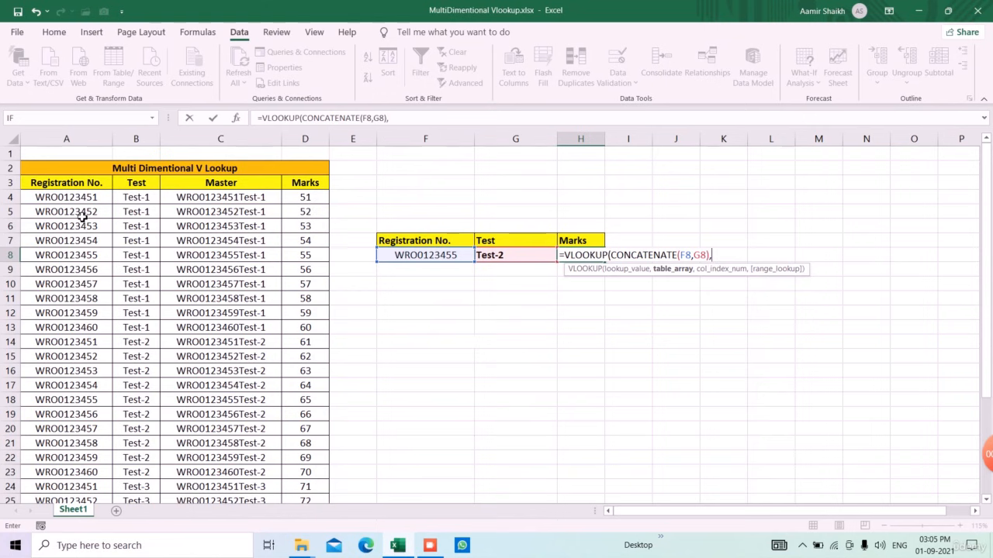
Step: Complete the H8 VLOOKUP with table array C4:D33, column index 2 and exact match 0, and compare the result with row 17
{"action": "left_click_drag", "start_coordinate": [208, 199], "coordinate": [301, 479]}
{"action": "type", "text": ",2,0"}
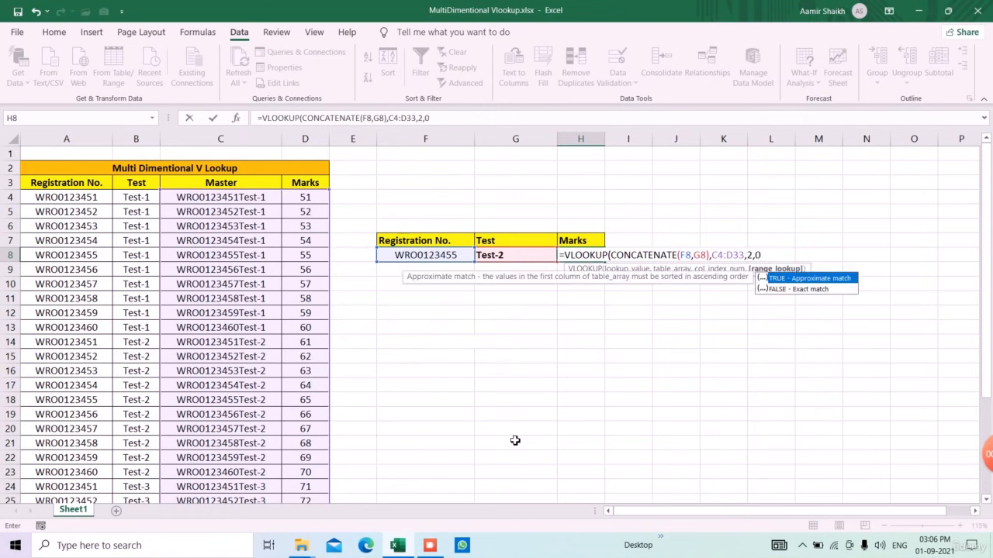
{"action": "type", "text": ")"}
{"action": "key", "text": "Return"}
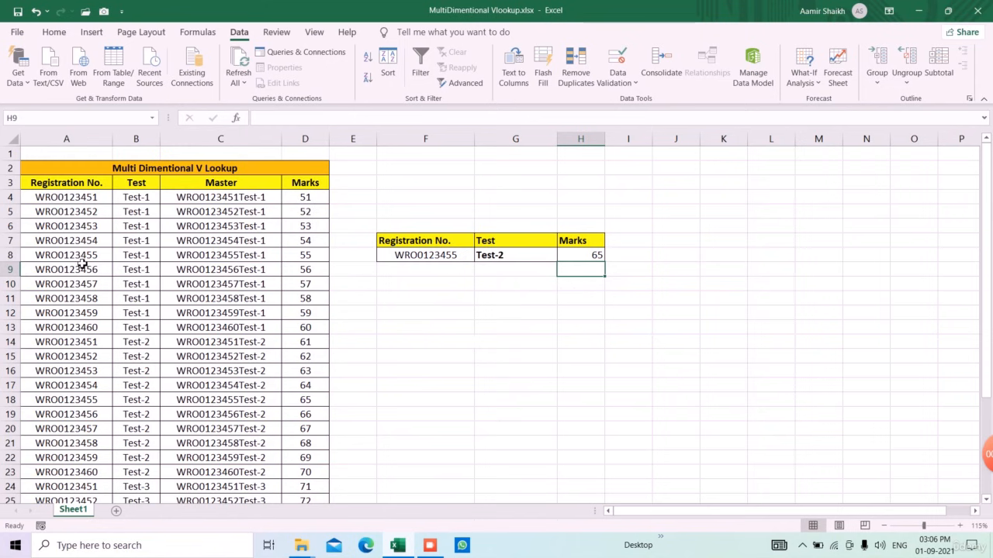
{"action": "left_click", "coordinate": [11, 400]}
Step: Change the lookup registration number in F8 to the one listed in A4
{"action": "left_click", "coordinate": [437, 255]}
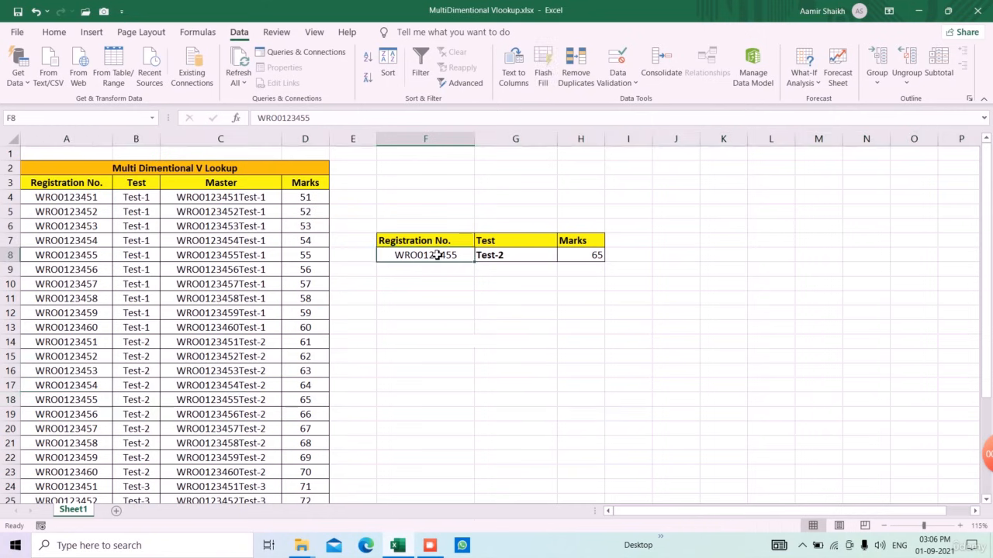
{"action": "key", "text": "F2"}
{"action": "key", "text": "BackSpace"}
{"action": "type", "text": "1"}
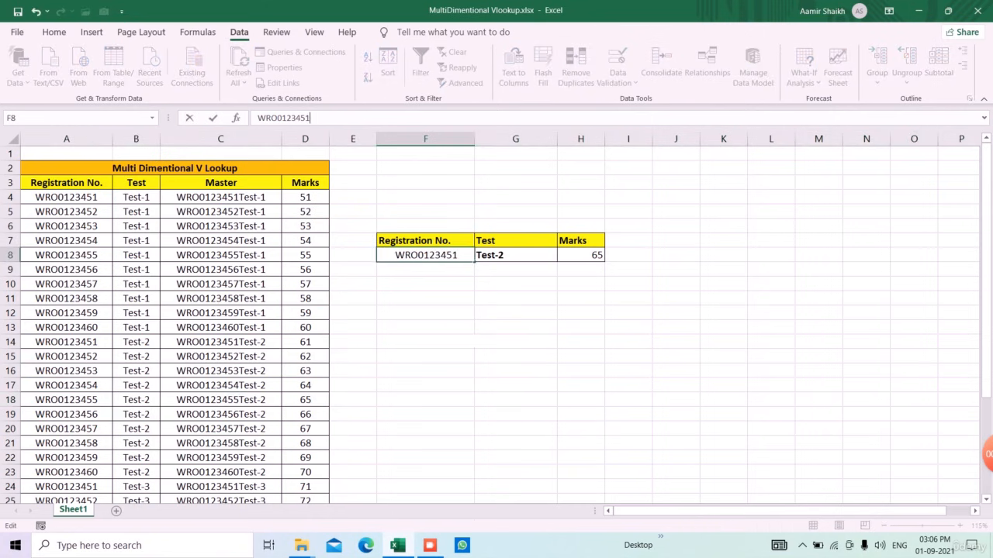
{"action": "key", "text": "Return"}
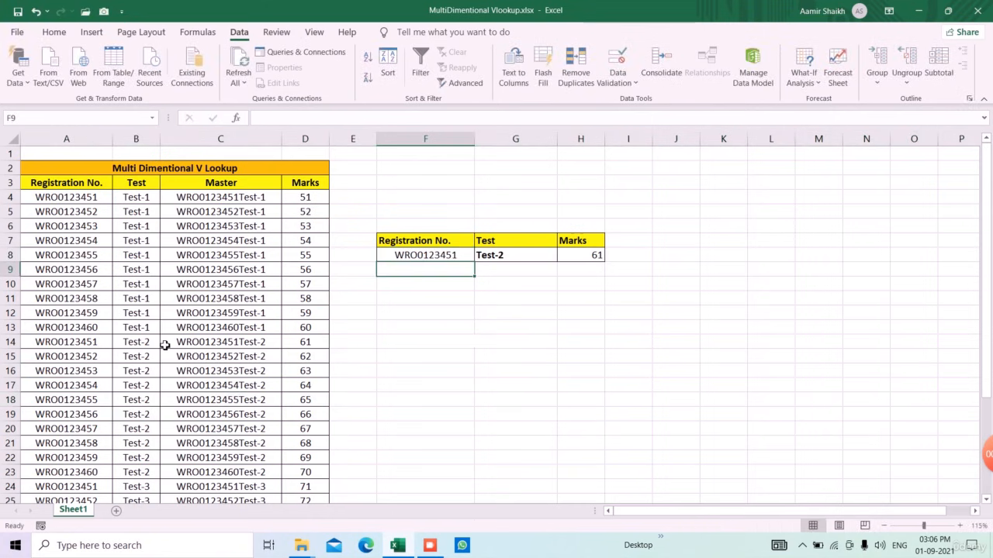
Step: Change the test criterion in G8 to Test-1 and check the returned marks against row 4
{"action": "left_click", "coordinate": [517, 258]}
{"action": "key", "text": "F2"}
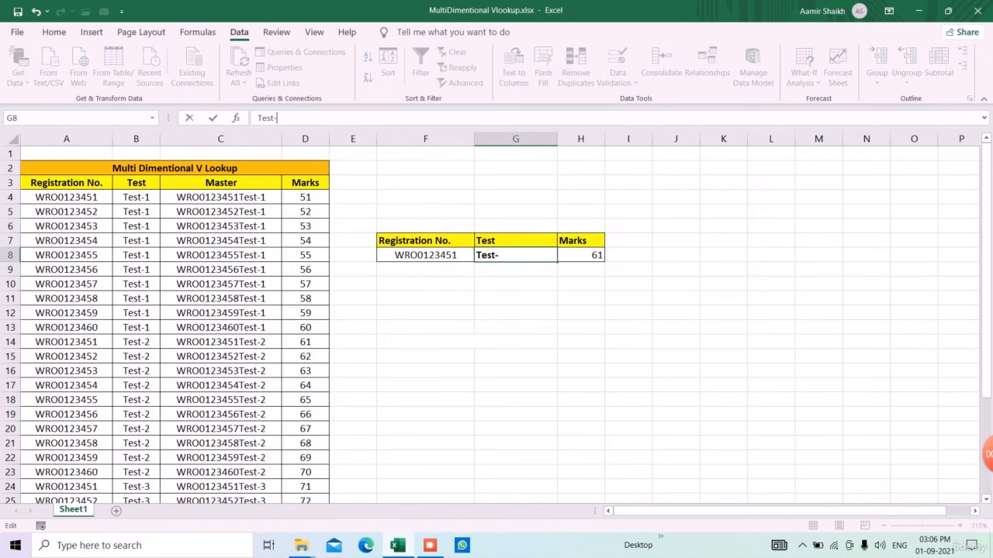
{"action": "key", "text": "Return"}
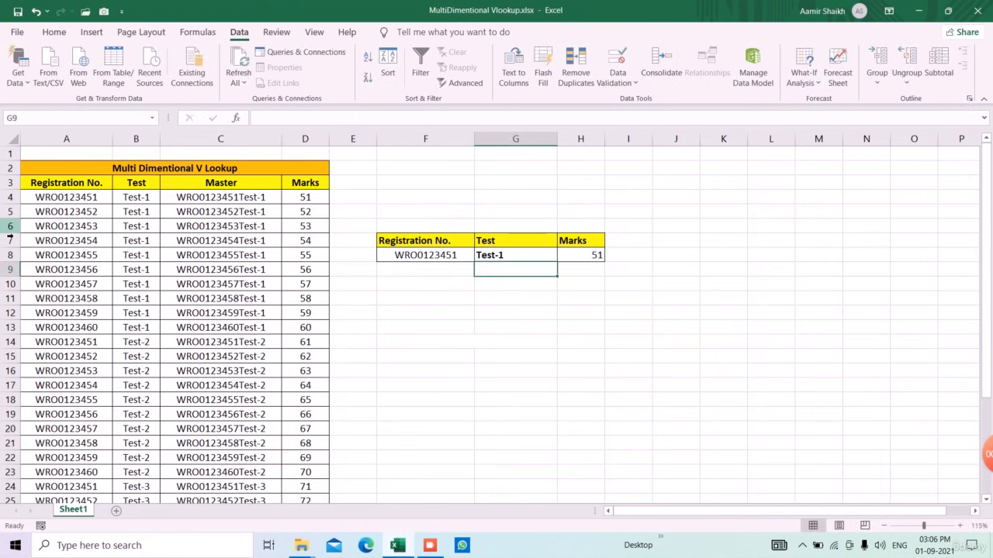
{"action": "left_click", "coordinate": [10, 197]}
{"action": "left_click", "coordinate": [508, 316]}
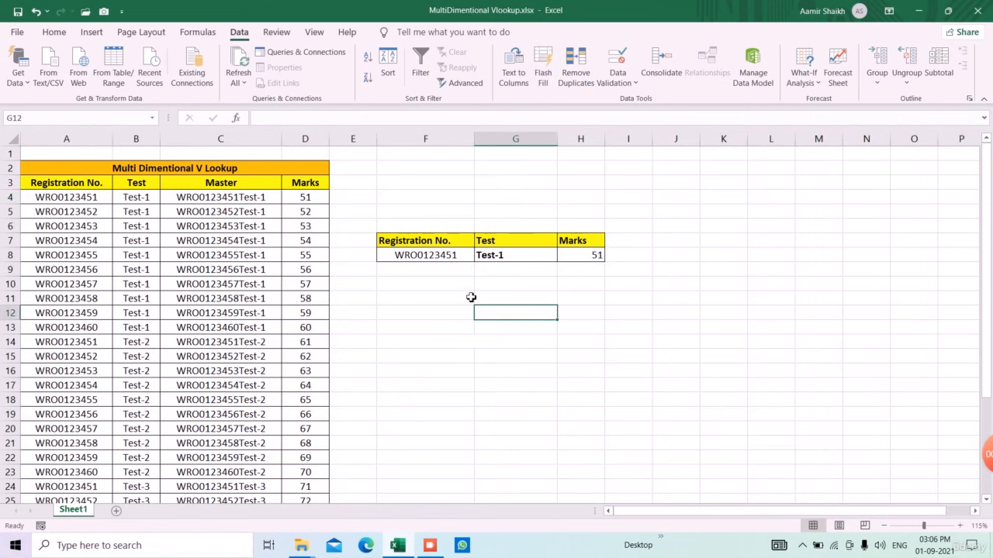
Step: Add list data validation to F8 using the registration numbers in =$A$4:$A$13 as the source
{"action": "left_click", "coordinate": [455, 256]}
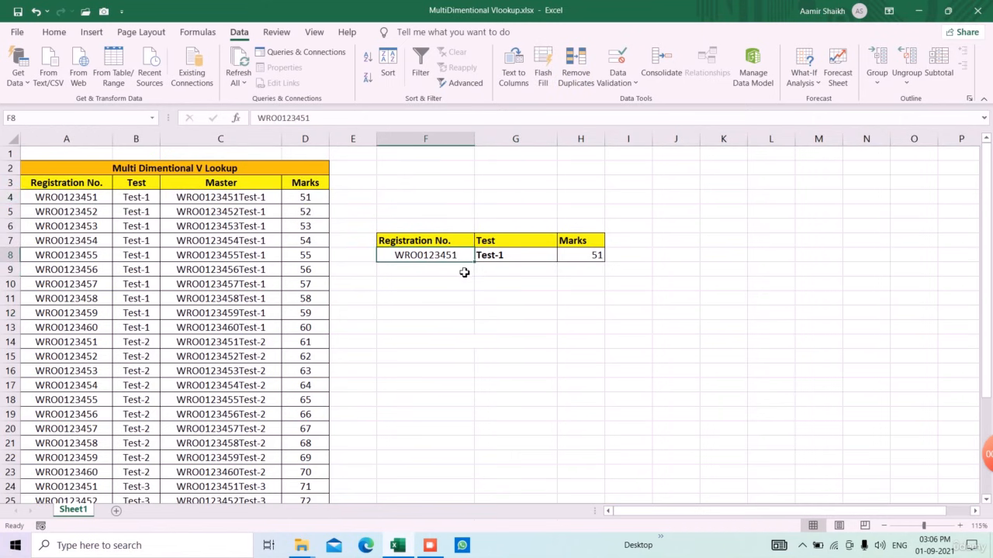
{"action": "left_click", "coordinate": [617, 83]}
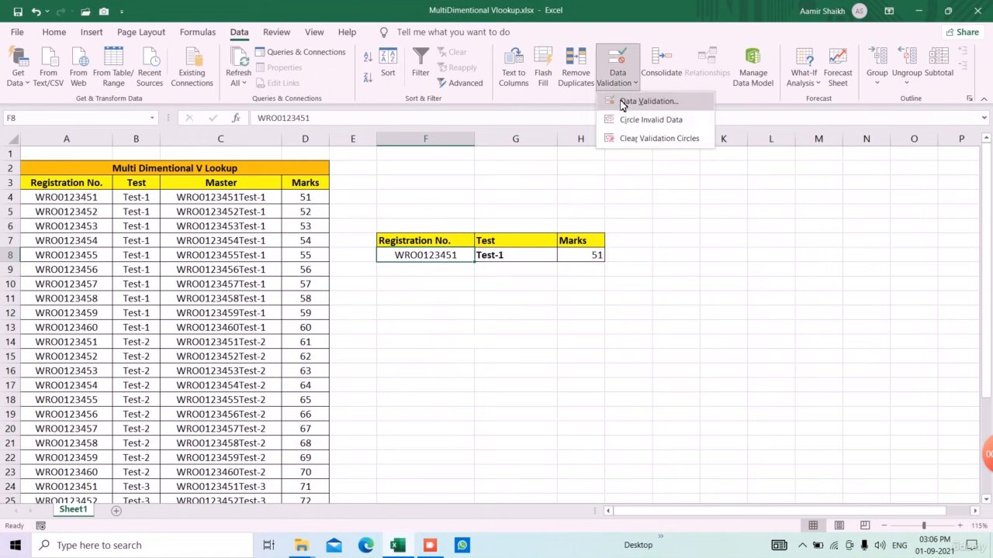
{"action": "left_click", "coordinate": [628, 101]}
{"action": "left_click", "coordinate": [522, 194]}
{"action": "left_click", "coordinate": [528, 232]}
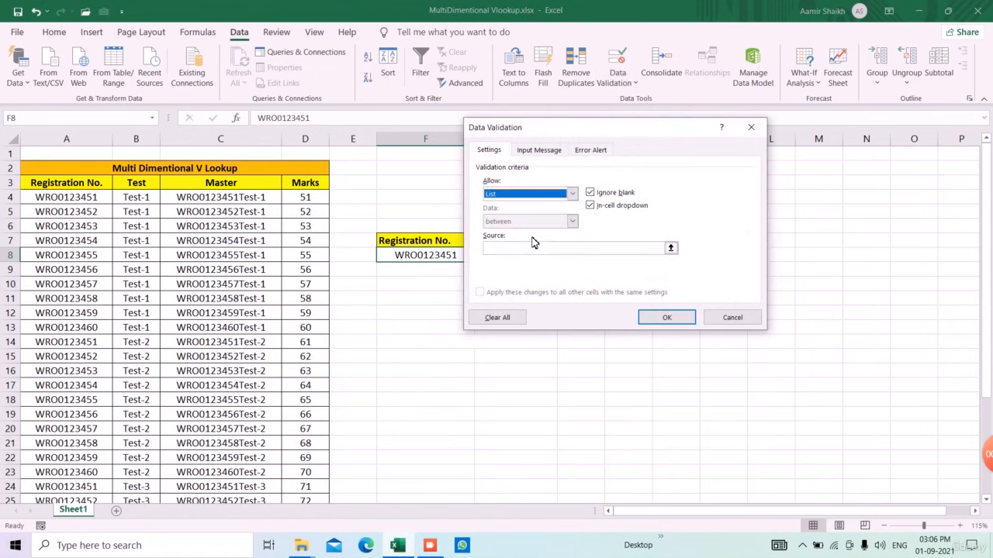
{"action": "left_click", "coordinate": [529, 248]}
{"action": "left_click_drag", "start_coordinate": [91, 199], "coordinate": [97, 327]}
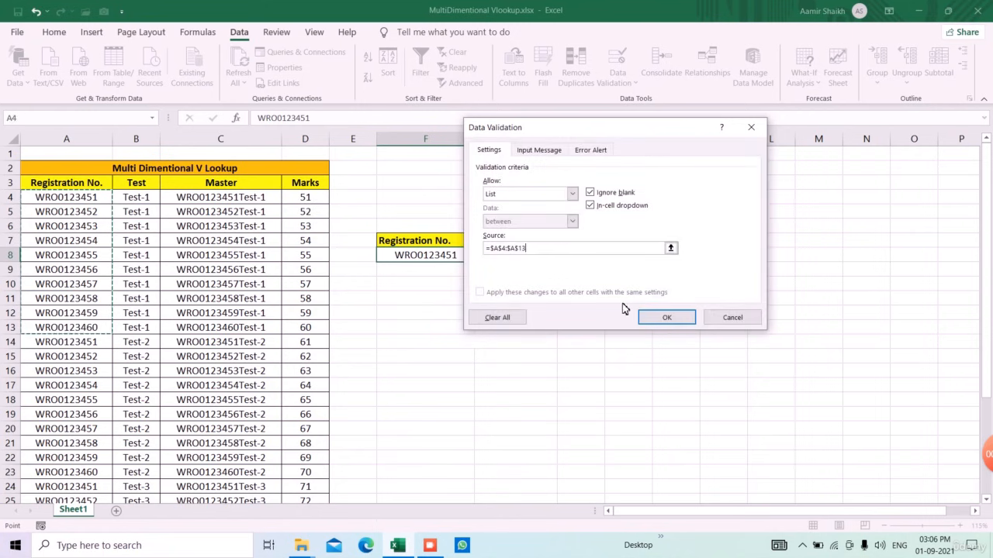
{"action": "left_click", "coordinate": [663, 317]}
Step: Choose the fifth registration number, the one in A8, from the F8 dropdown list
{"action": "left_click", "coordinate": [480, 256]}
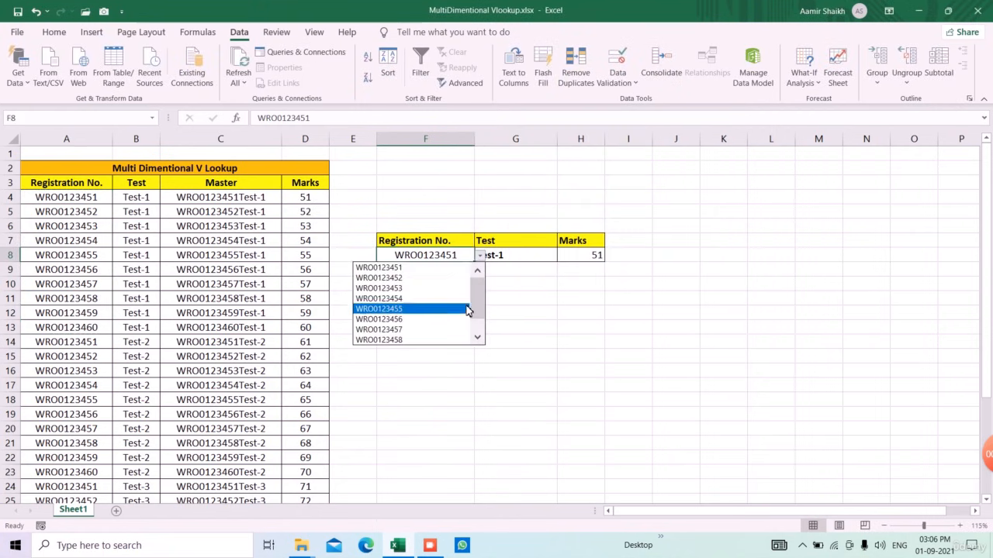
{"action": "left_click", "coordinate": [380, 308]}
{"action": "left_click", "coordinate": [516, 298]}
Step: Add list data validation to G8 with the source entries Test-1,Test-2,Test-3
{"action": "left_click", "coordinate": [518, 257]}
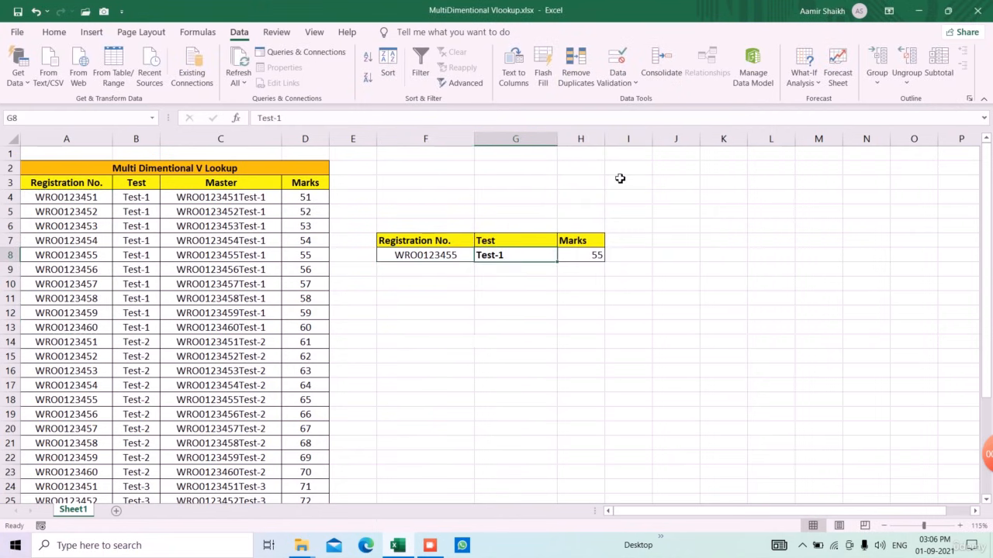
{"action": "left_click", "coordinate": [617, 78]}
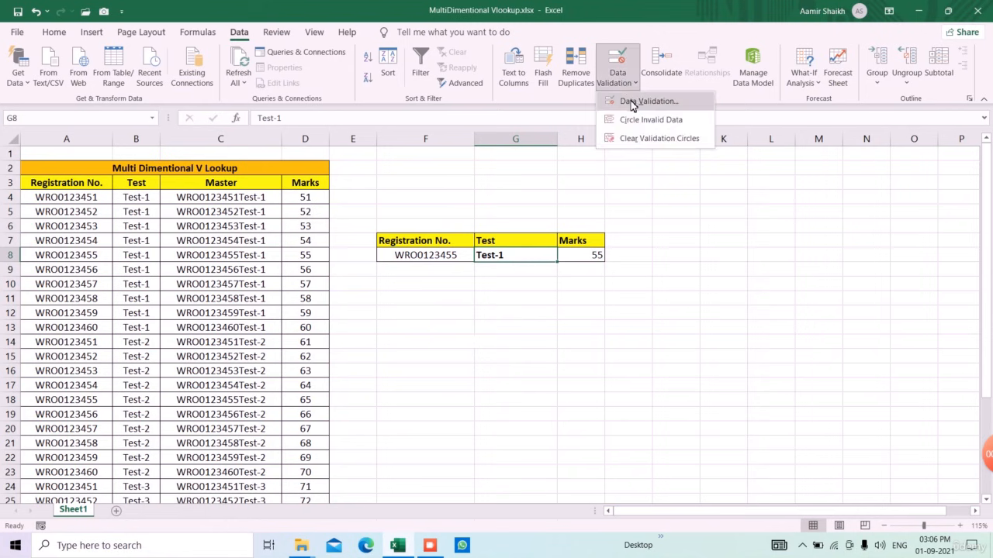
{"action": "left_click", "coordinate": [632, 101]}
{"action": "left_click_drag", "start_coordinate": [571, 128], "coordinate": [650, 130]}
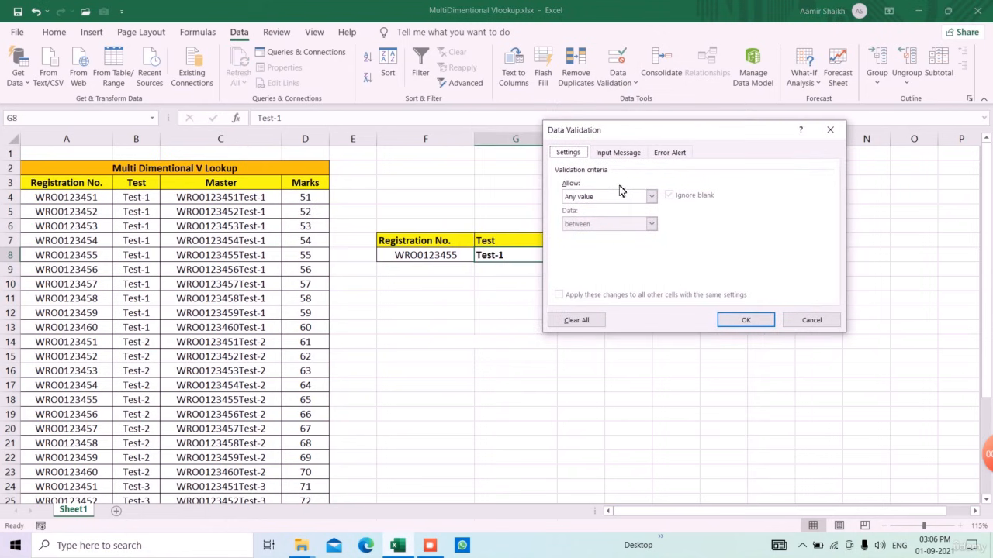
{"action": "left_click", "coordinate": [623, 194]}
{"action": "left_click", "coordinate": [612, 234]}
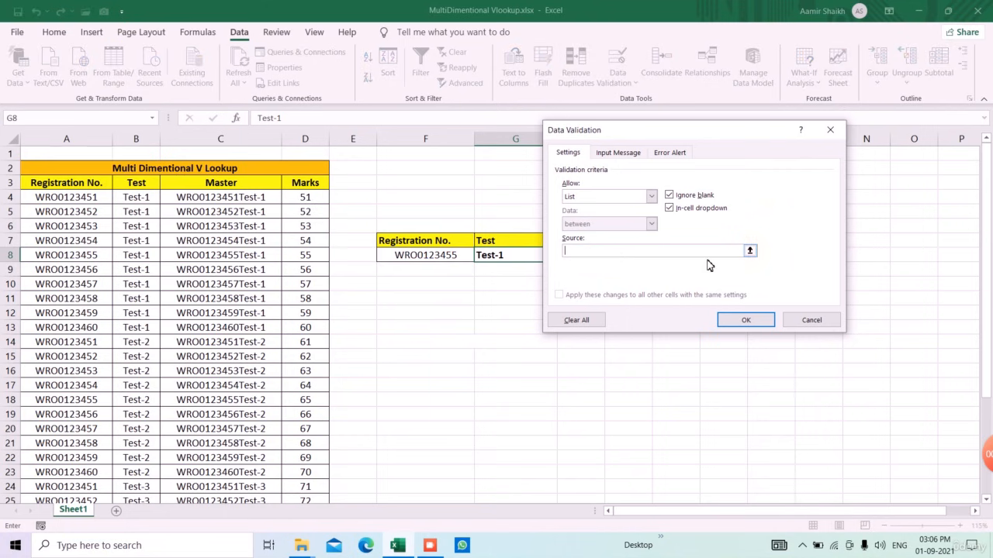
{"action": "left_click_drag", "start_coordinate": [687, 129], "coordinate": [716, 130]}
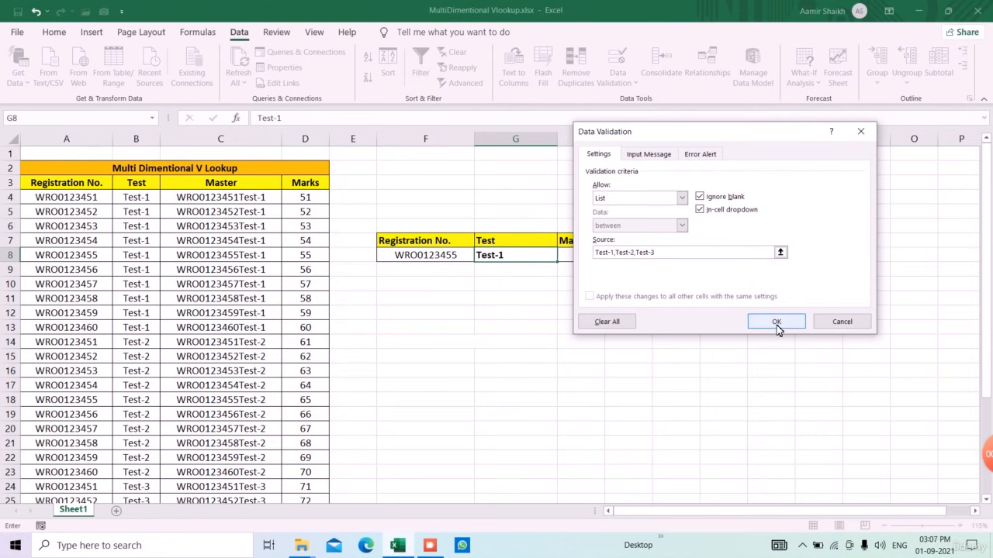
{"action": "left_click", "coordinate": [776, 323]}
Step: Try Test-2 and then Test-3 in the G8 dropdown list, and review the Marks formula in H8
{"action": "left_click", "coordinate": [563, 257]}
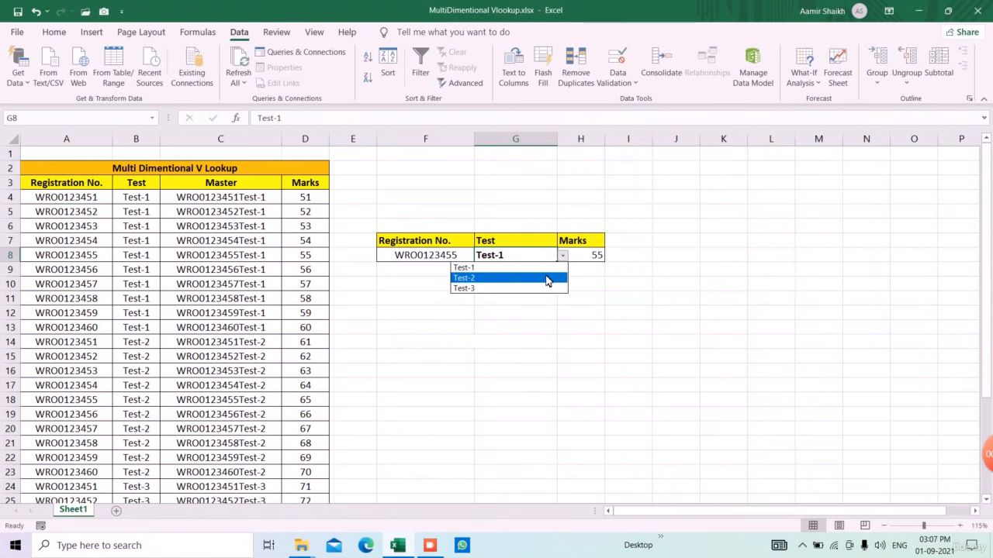
{"action": "left_click", "coordinate": [549, 278]}
{"action": "left_click", "coordinate": [561, 257]}
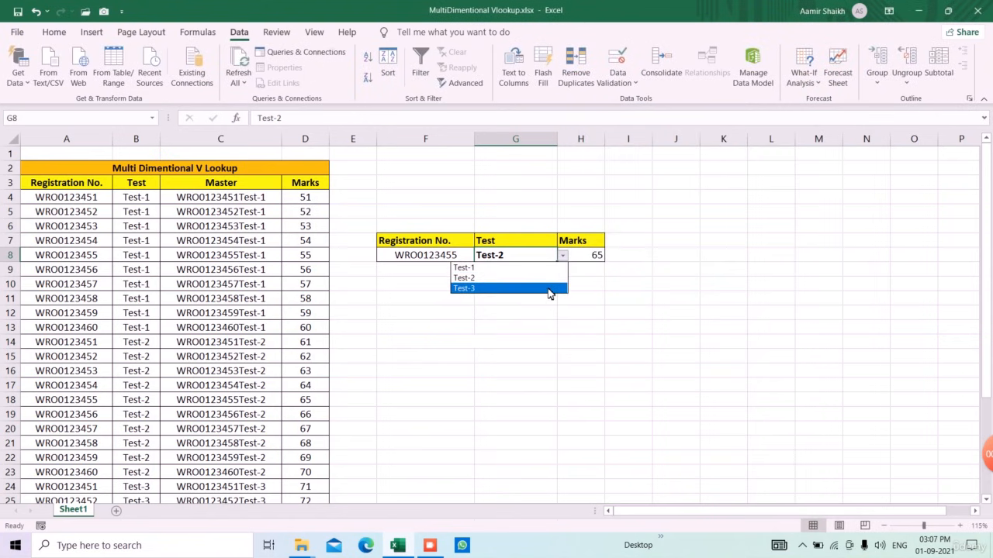
{"action": "left_click", "coordinate": [549, 289]}
{"action": "left_click", "coordinate": [618, 299]}
{"action": "left_click", "coordinate": [596, 257]}
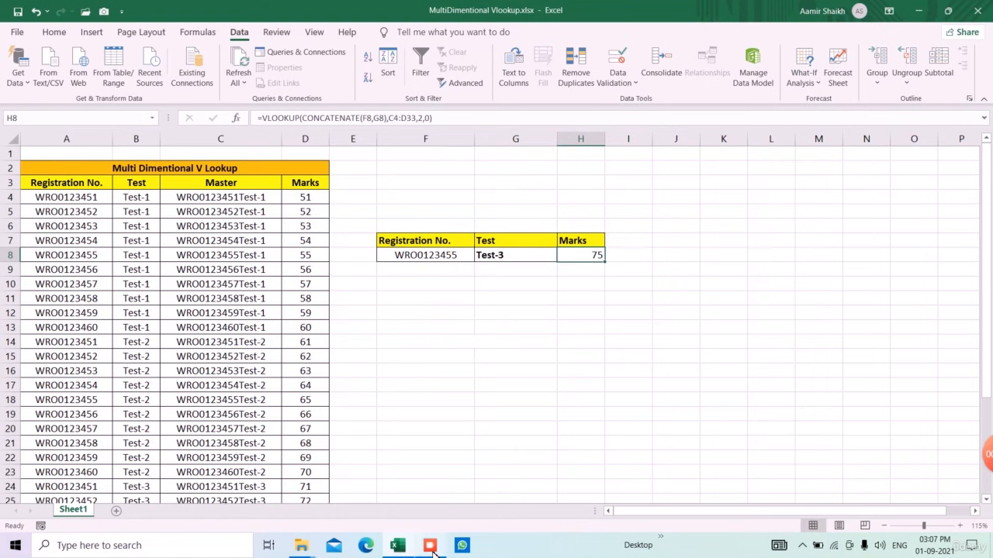